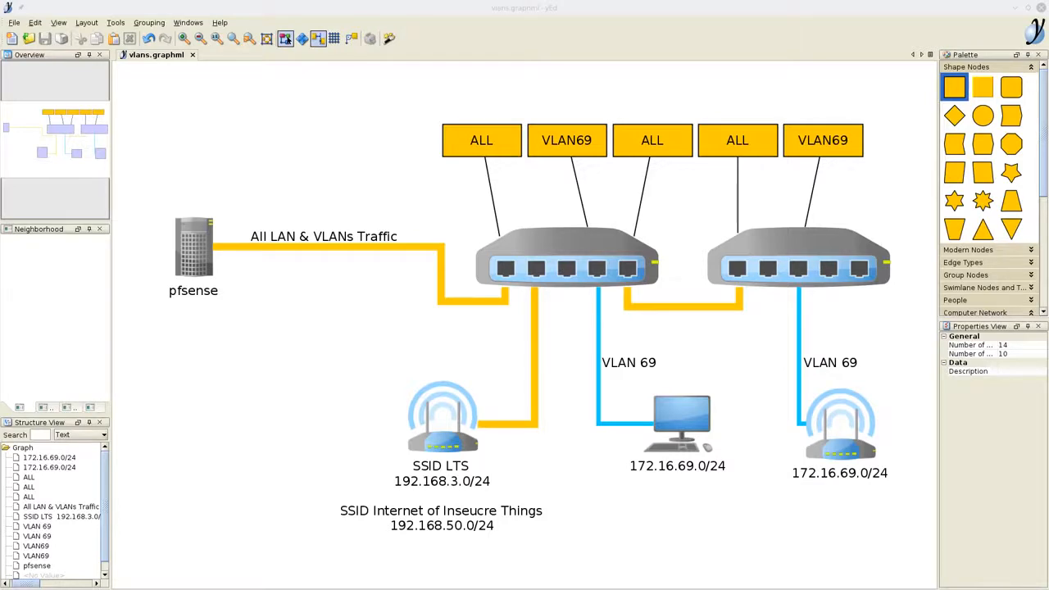
# - Examine the traffic link between pfsense and the first switch, and the VLAN 69 labels beside the blue links
pyautogui.click(237, 246)
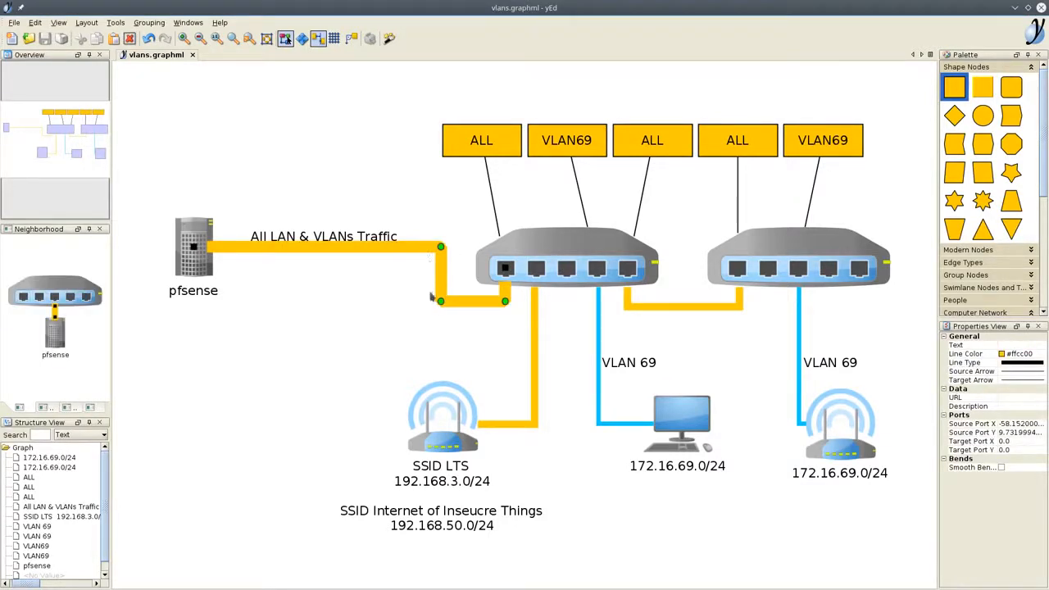
pyautogui.click(301, 295)
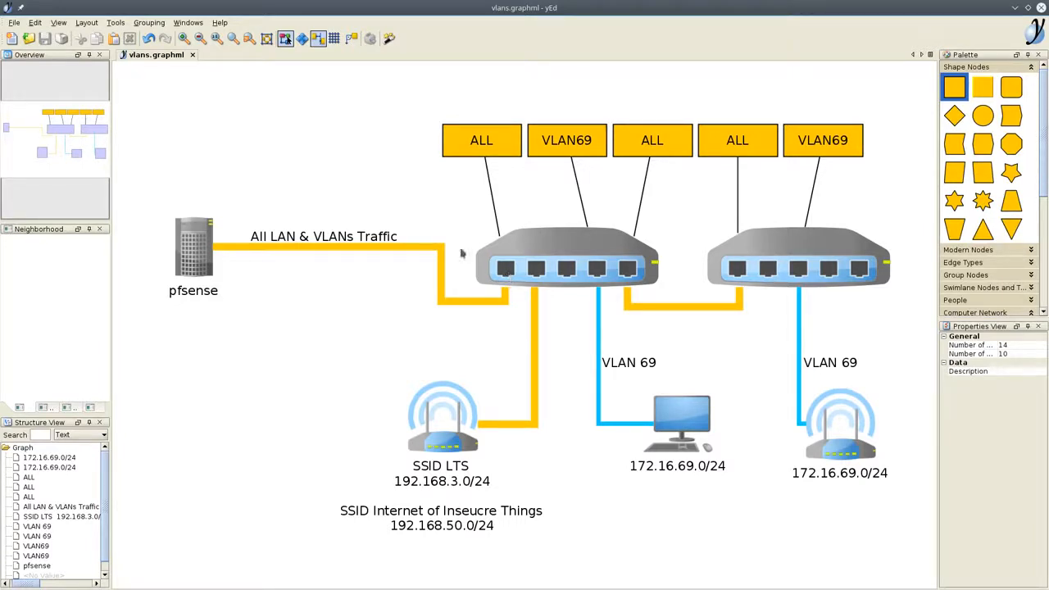
pyautogui.click(268, 249)
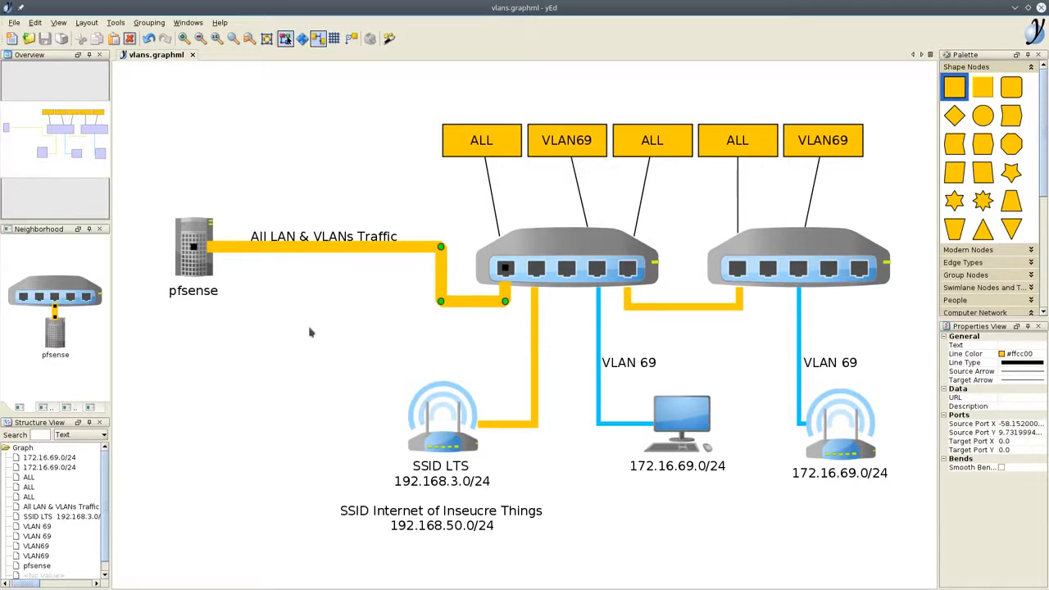
pyautogui.click(318, 332)
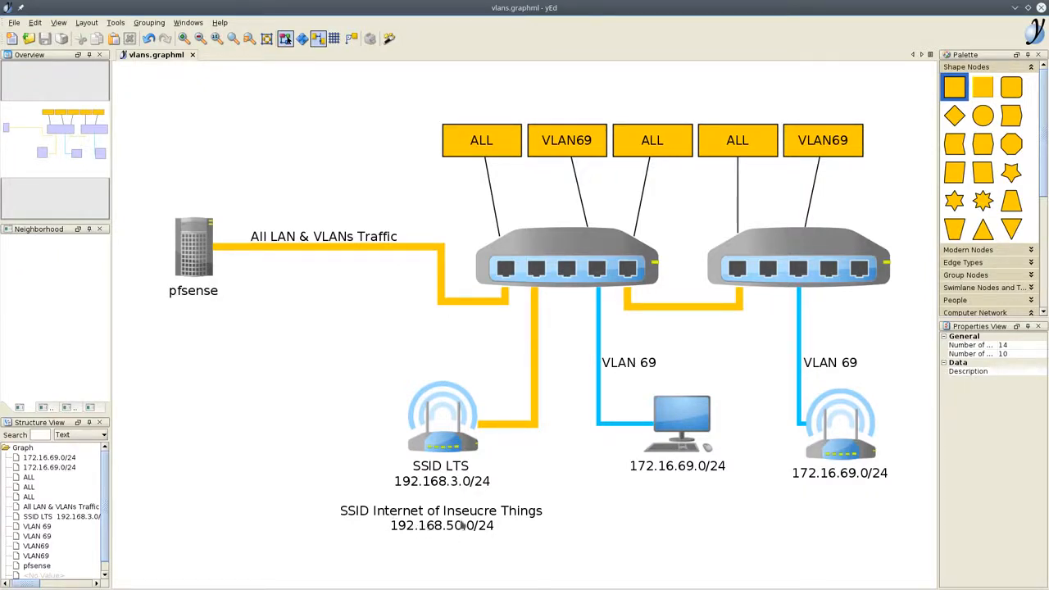
pyautogui.click(645, 369)
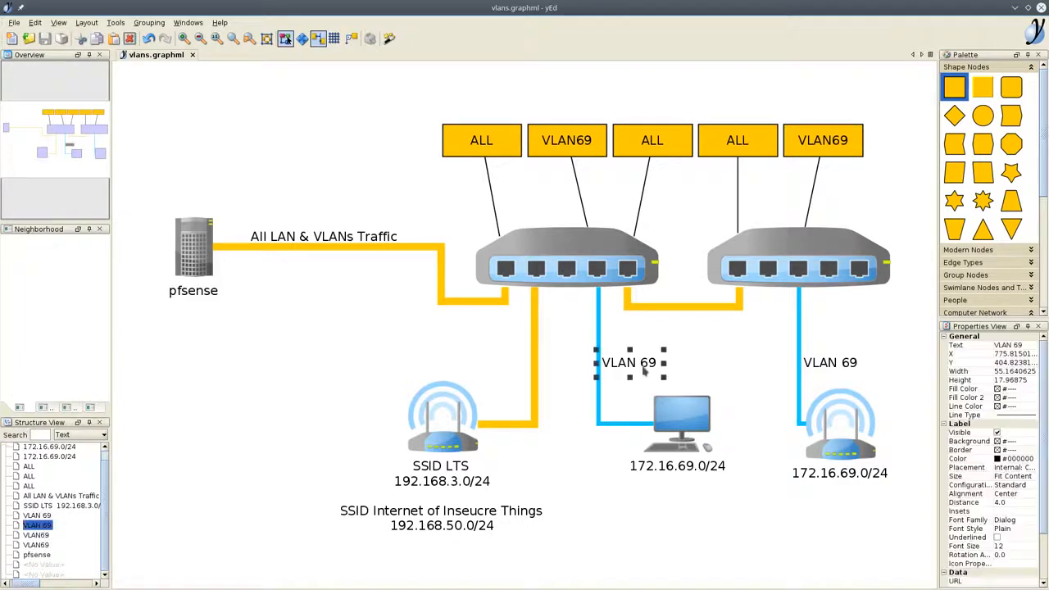
pyautogui.click(820, 359)
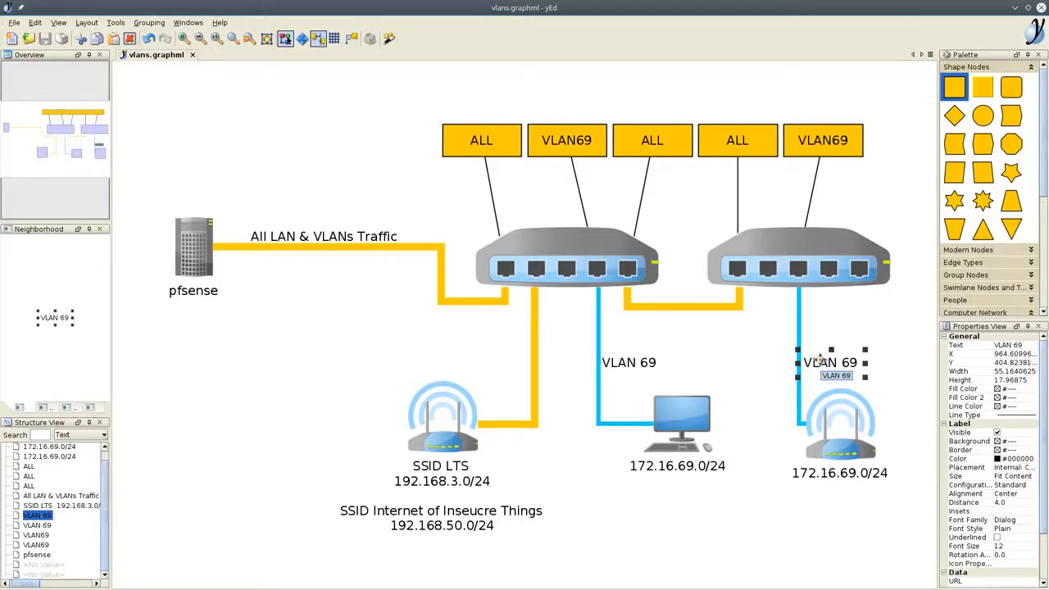
pyautogui.click(269, 292)
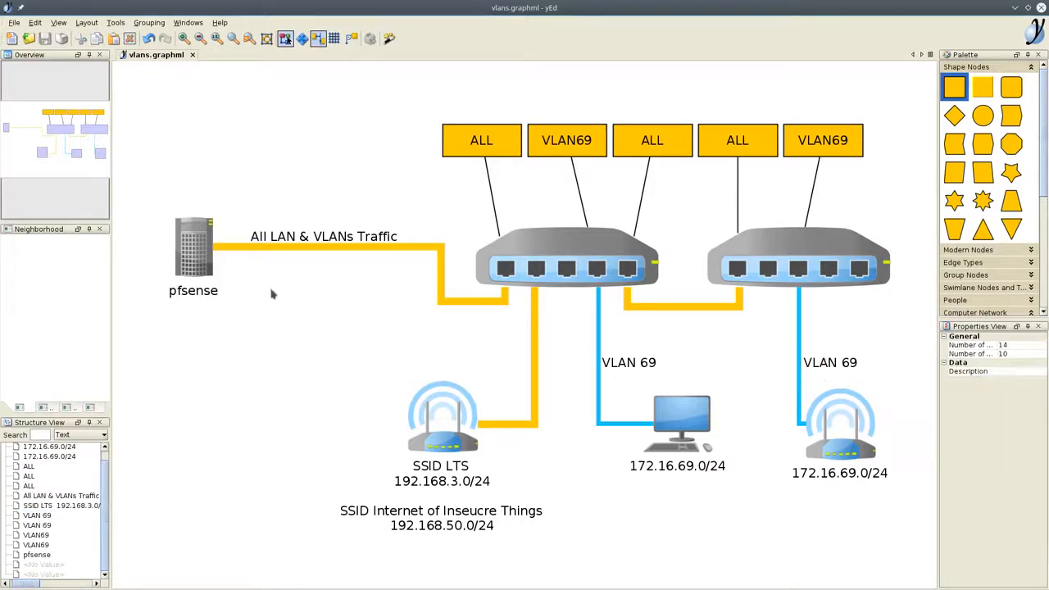
# - Trace the first switch's links to pfsense, the SSID LTS access point, the second switch and the VLAN 69 computer
pyautogui.click(281, 247)
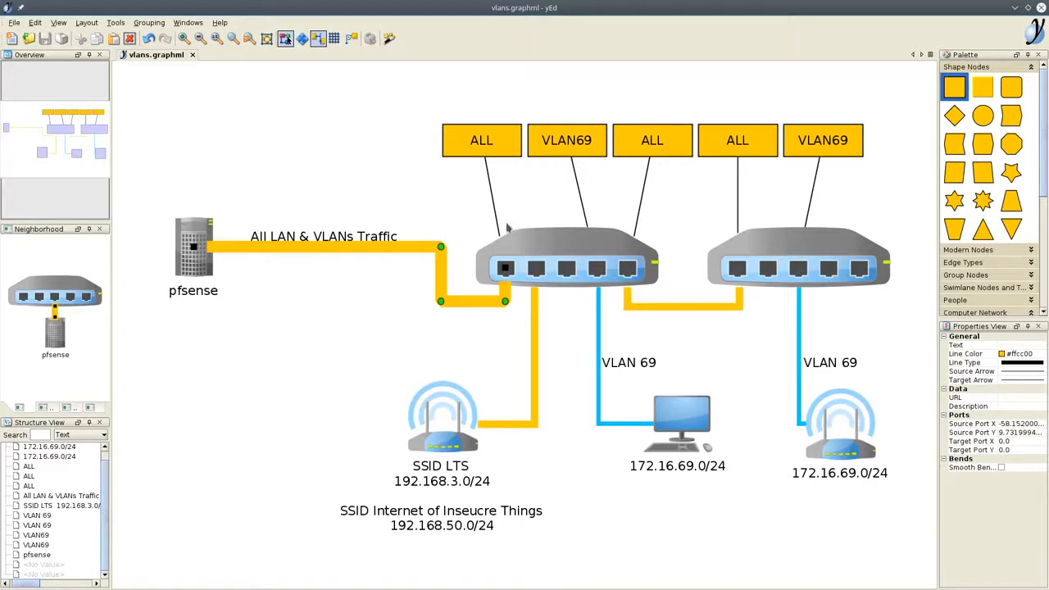
pyautogui.click(533, 344)
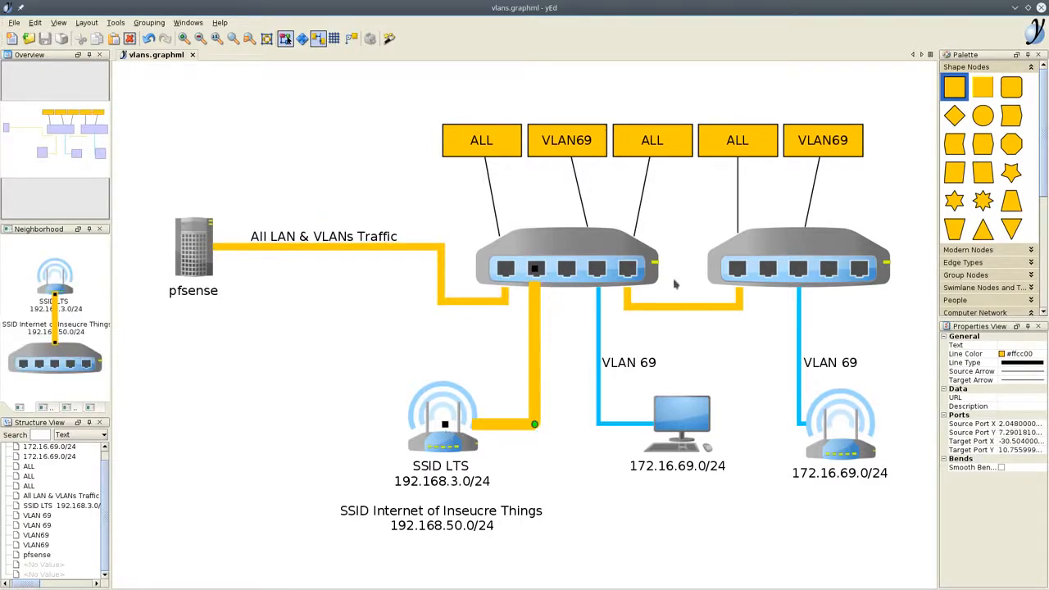
pyautogui.click(487, 301)
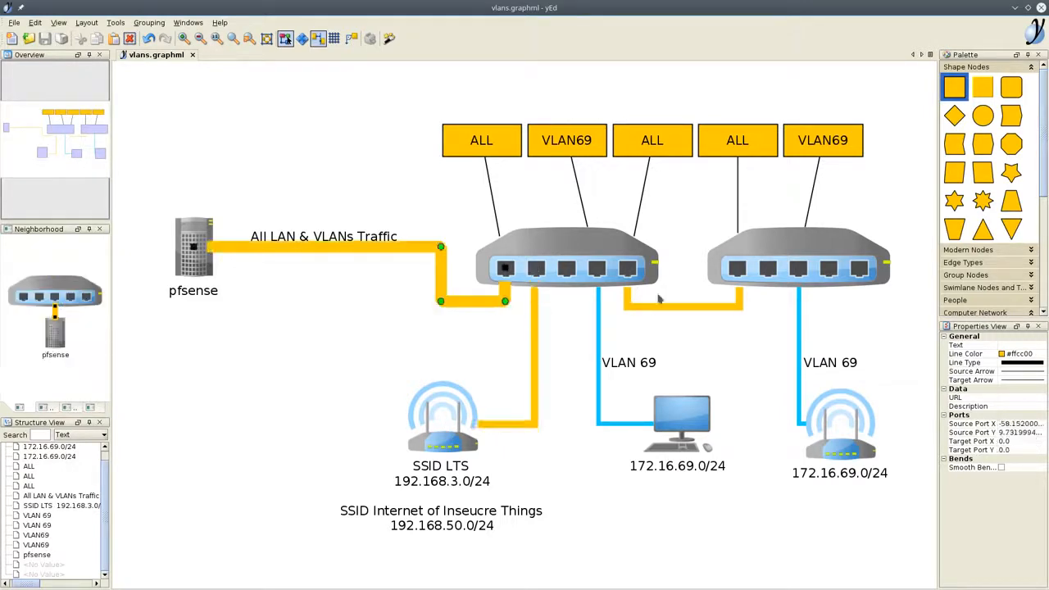
pyautogui.click(633, 302)
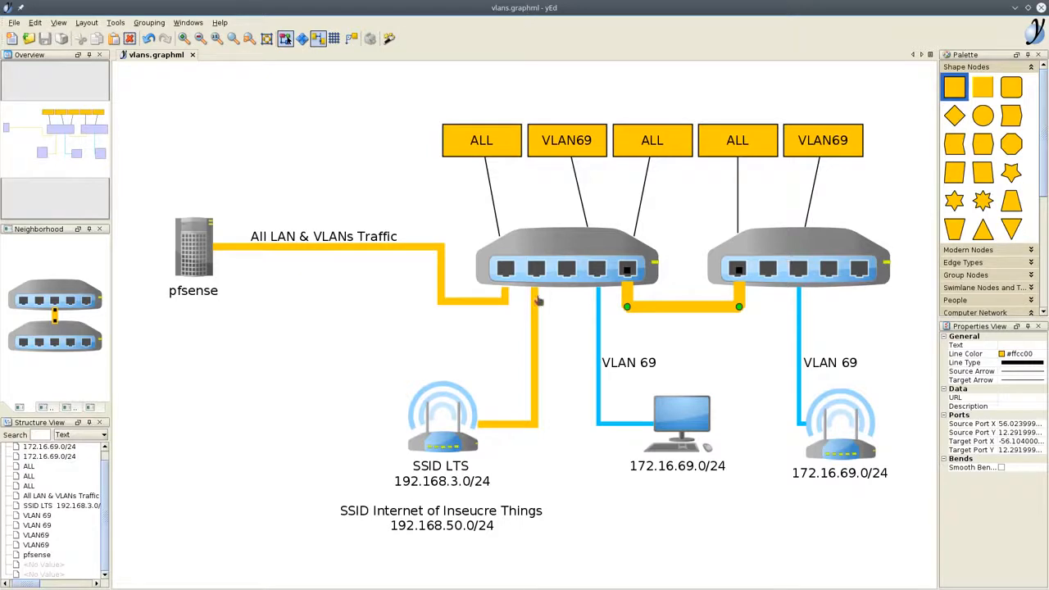
pyautogui.click(597, 344)
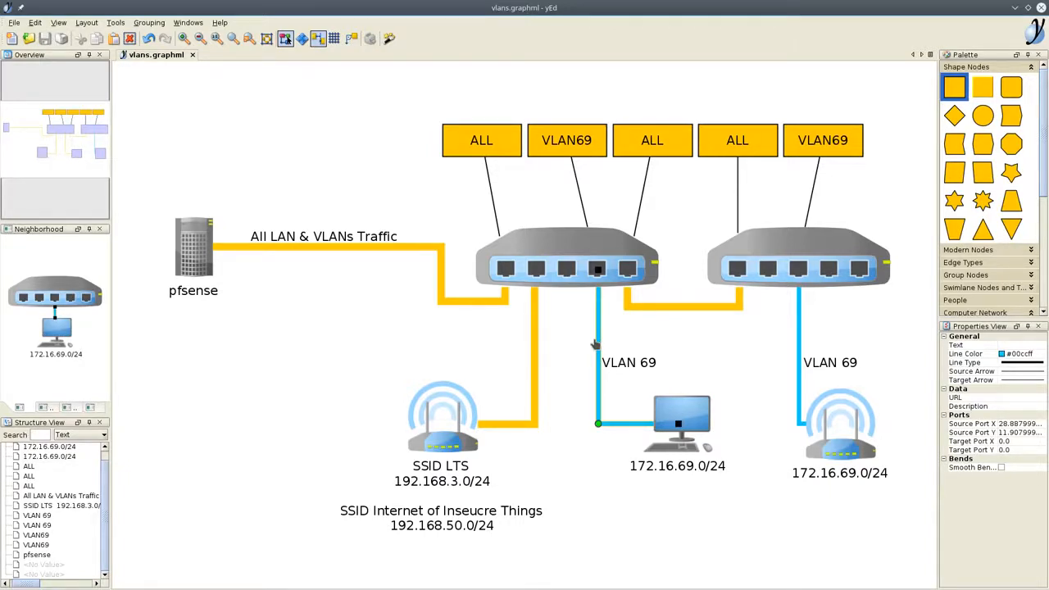
pyautogui.click(561, 329)
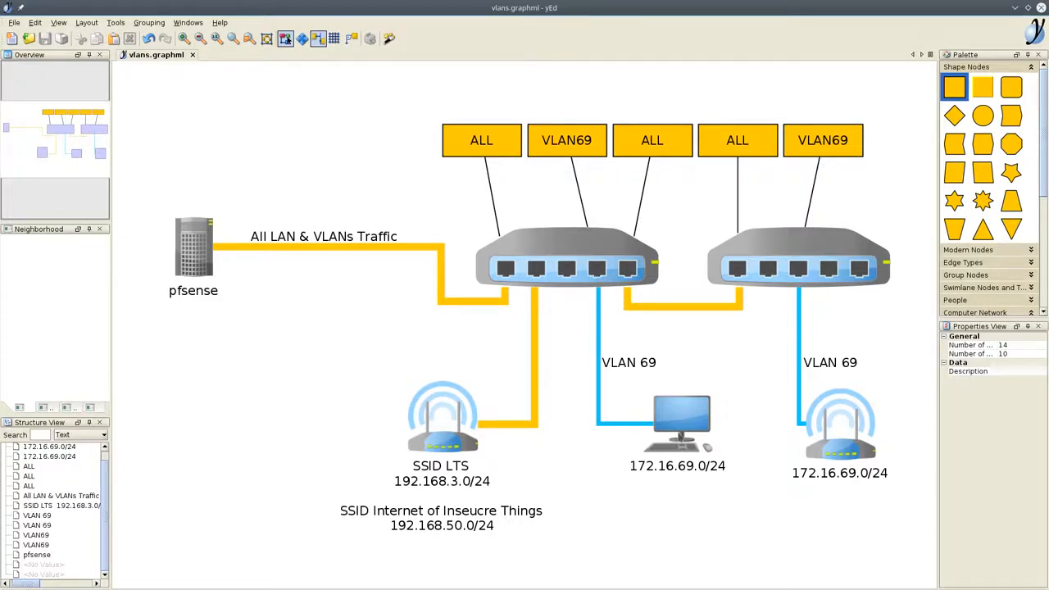
pyautogui.click(678, 434)
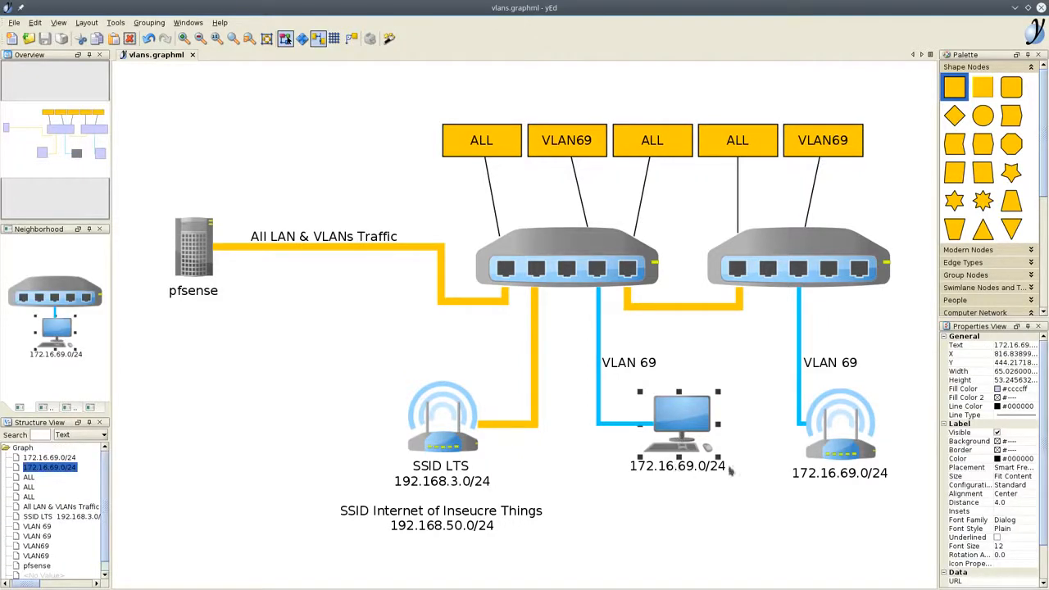
pyautogui.click(579, 376)
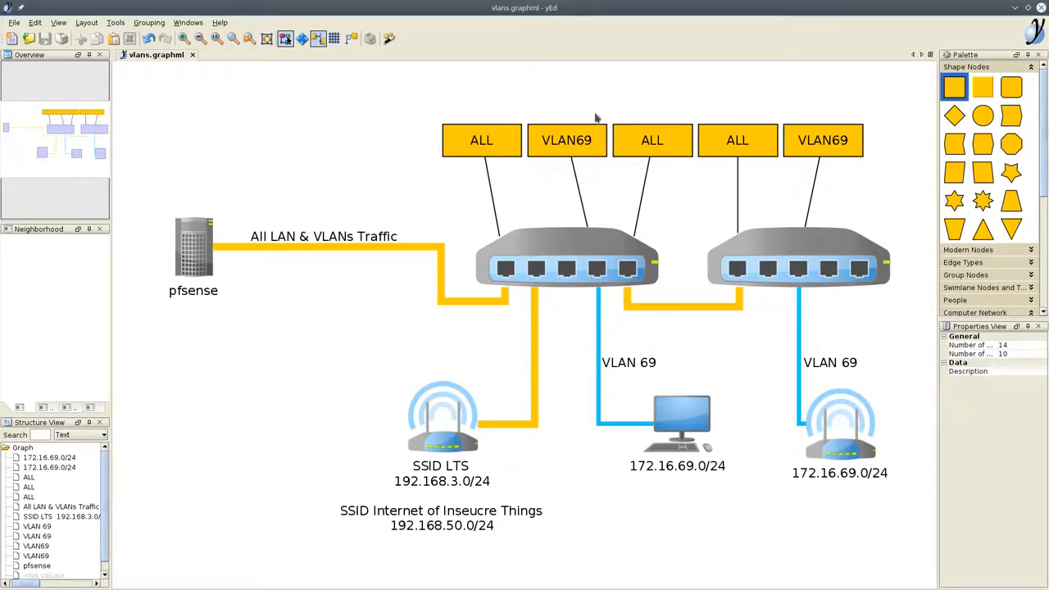
# - Examine the ALL and VLAN69 port assignment boxes above the two switches
pyautogui.click(572, 153)
pyautogui.click(672, 143)
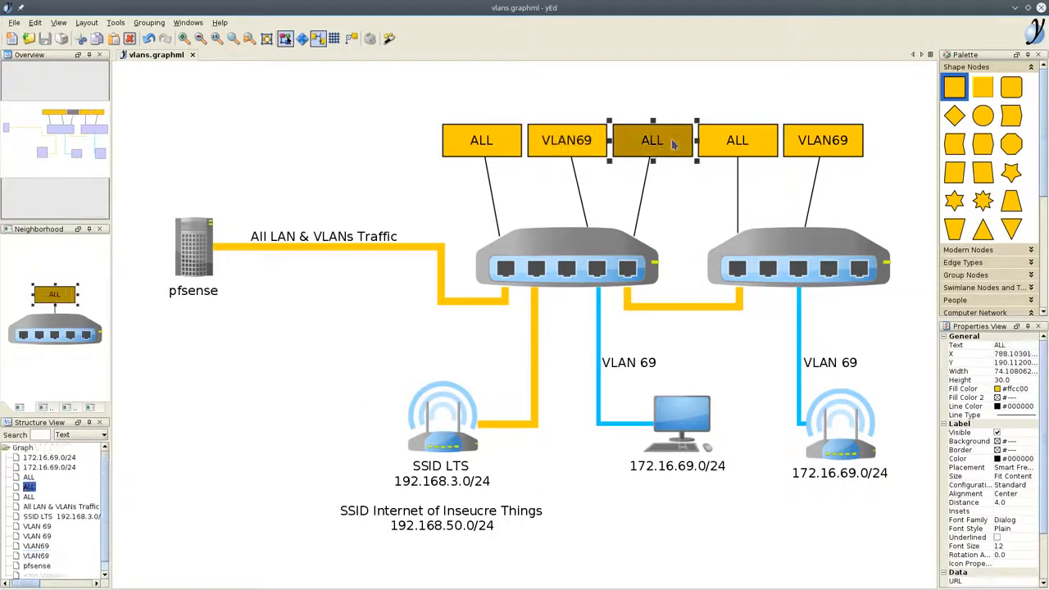
pyautogui.click(744, 149)
pyautogui.click(806, 150)
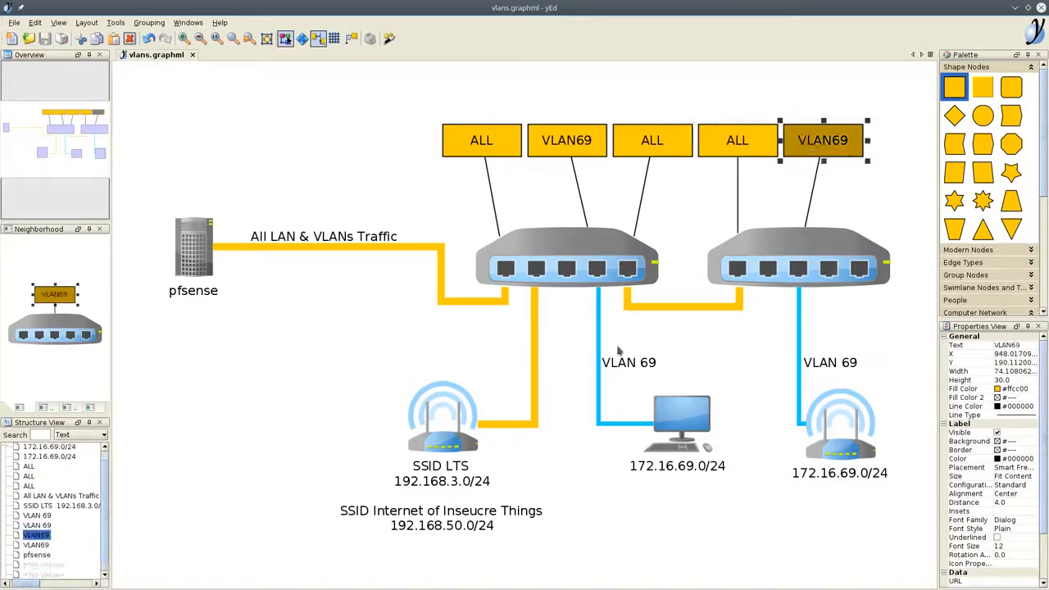
pyautogui.click(478, 151)
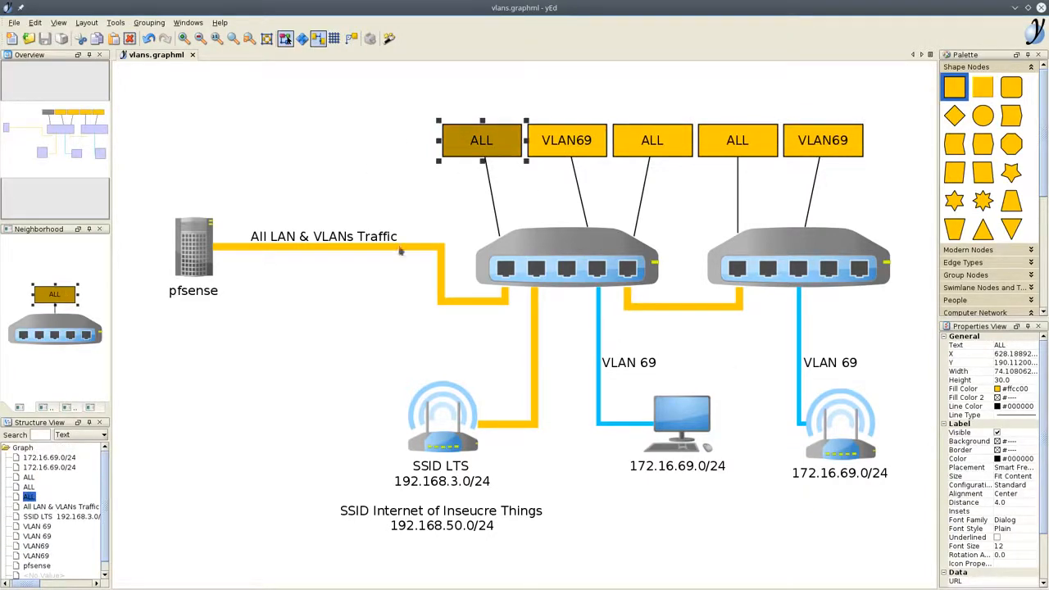
pyautogui.click(336, 405)
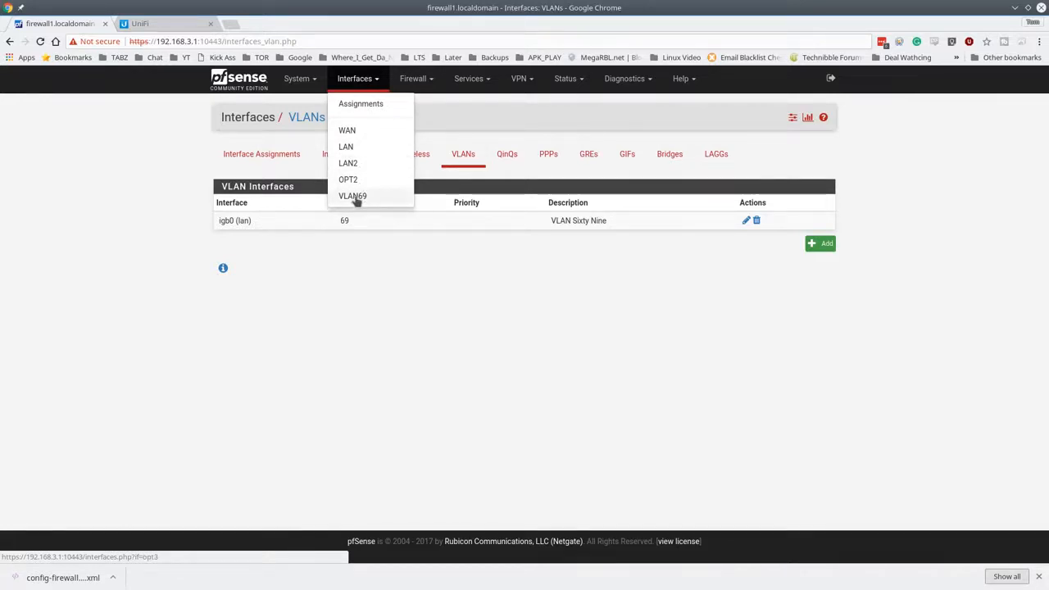
# - Switch to pfSense and save a new VLAN on igb0 (lan) with tag 50 and description "Internet of Insecure Things"
pyautogui.click(378, 249)
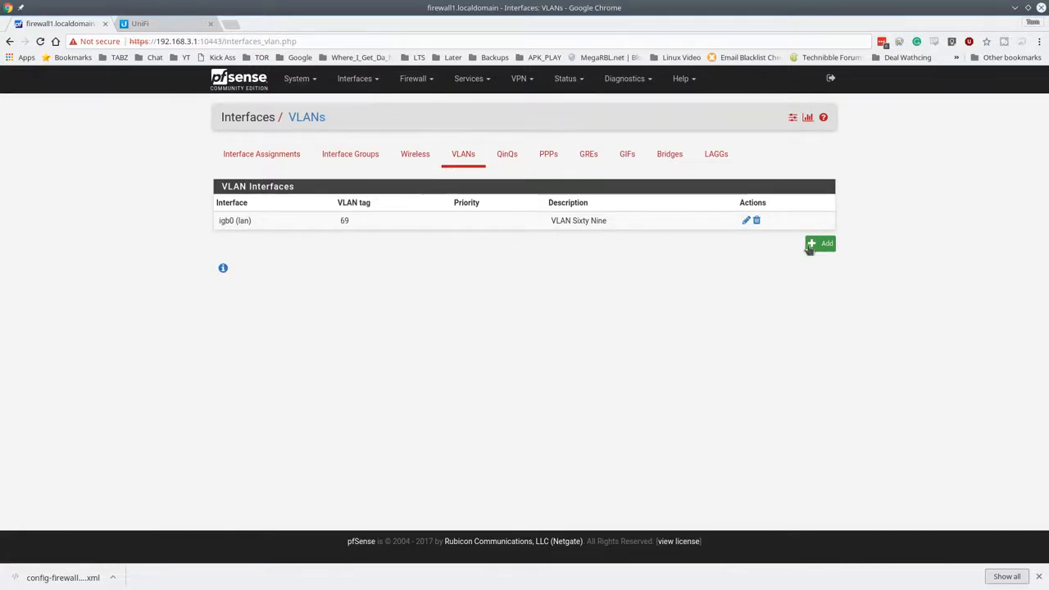
pyautogui.click(813, 244)
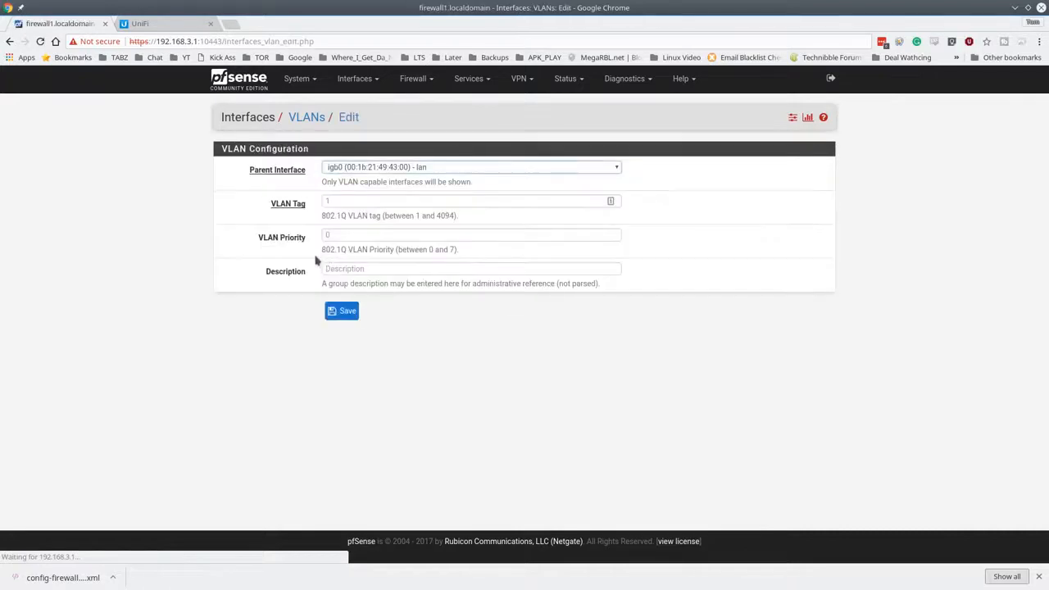
pyautogui.click(375, 199)
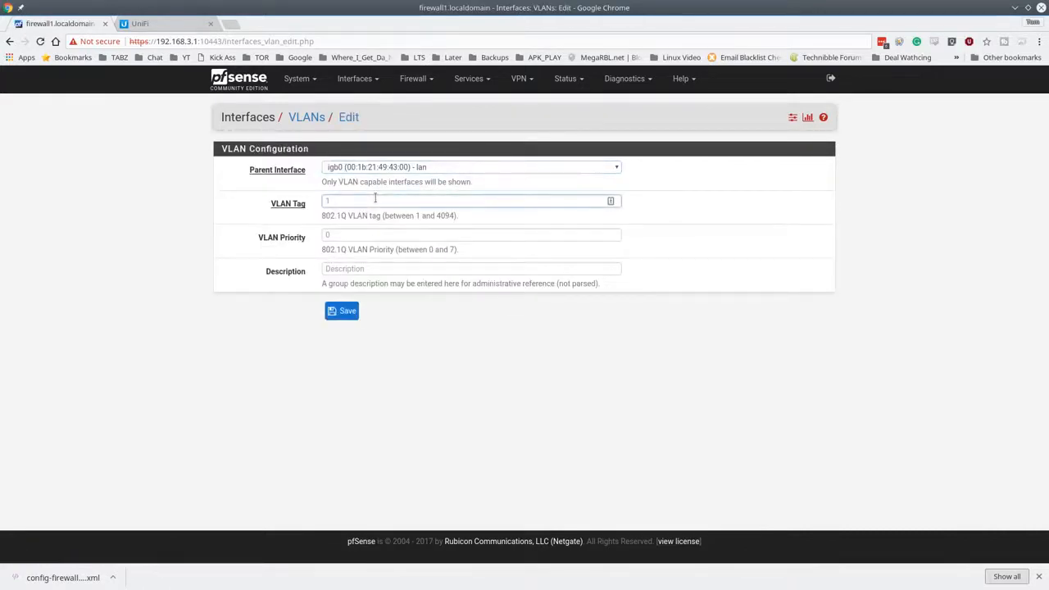
pyautogui.write('50')
pyautogui.click(366, 269)
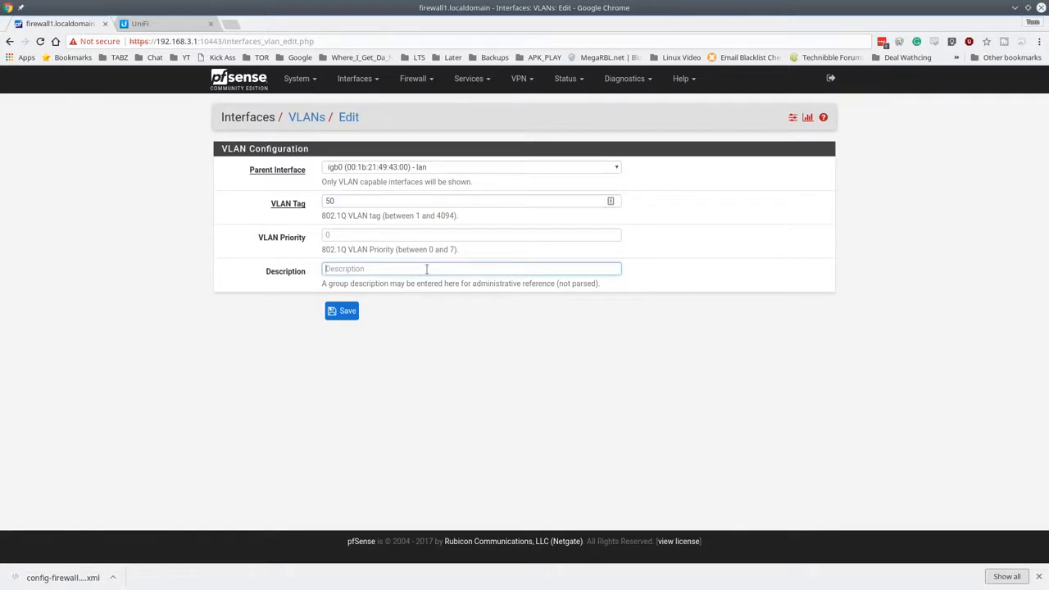
pyautogui.write('IOT')
pyautogui.hotkey('ctrl', 'a')
pyautogui.write('Internet of Insecure Things')
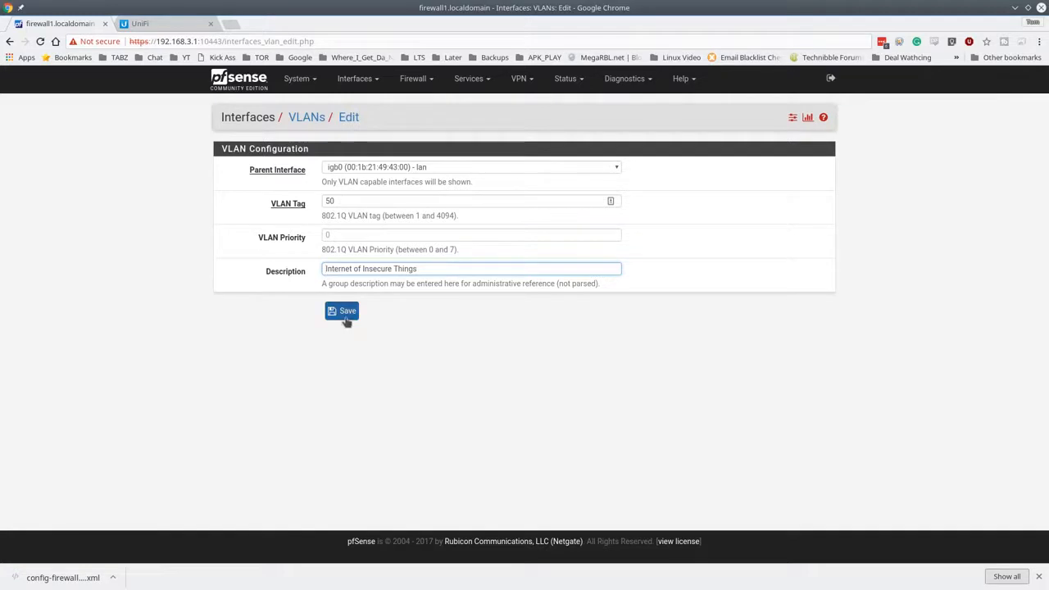
pyautogui.click(344, 315)
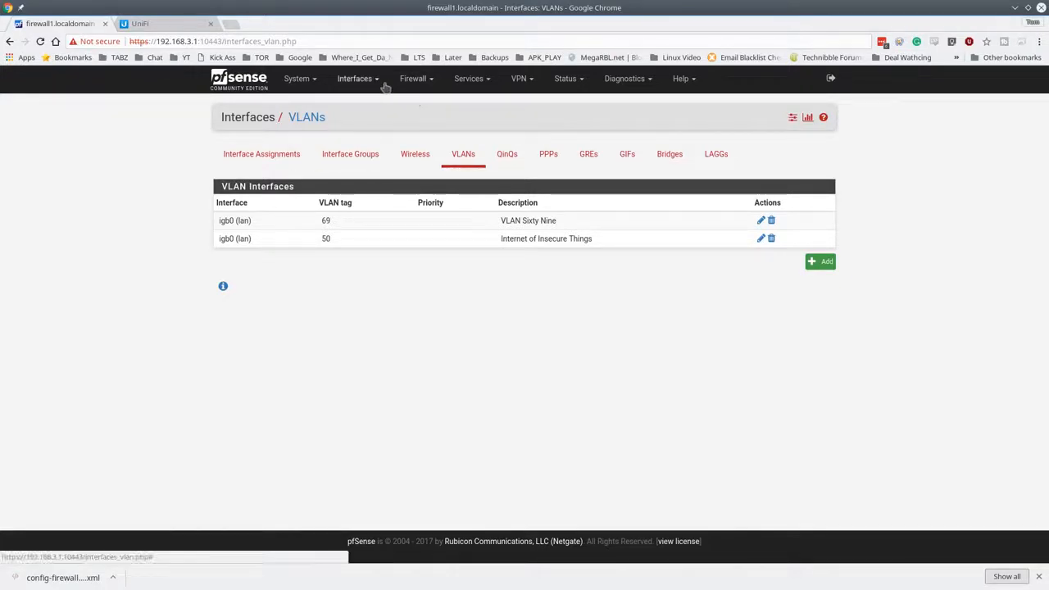
# - Add VLAN 50 on igb0 - lan (Internet of Insecure Things) as a new interface assignment and save the assignments
pyautogui.click(357, 78)
pyautogui.click(360, 108)
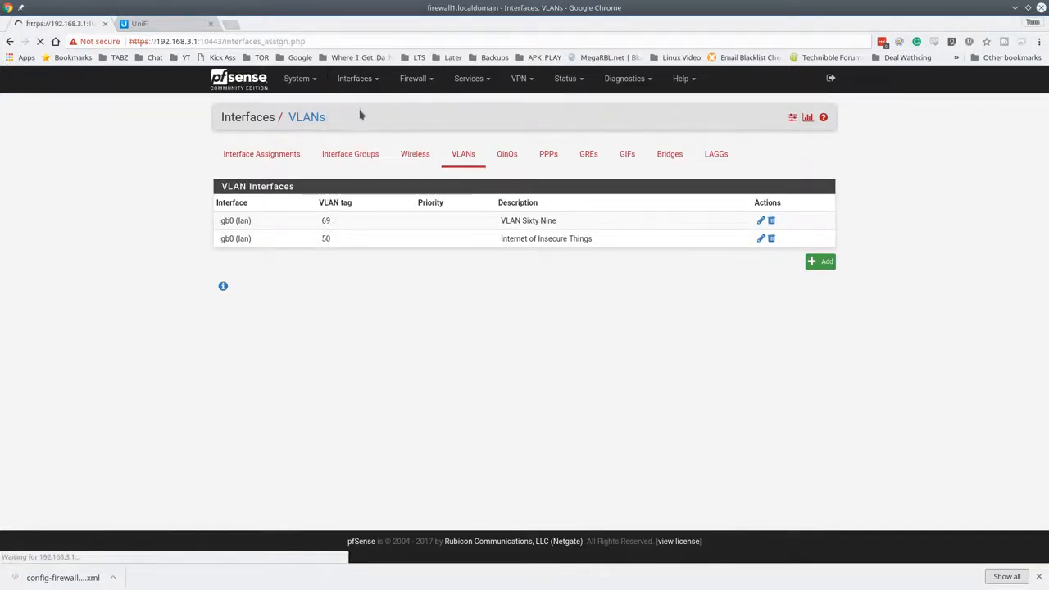
pyautogui.click(434, 326)
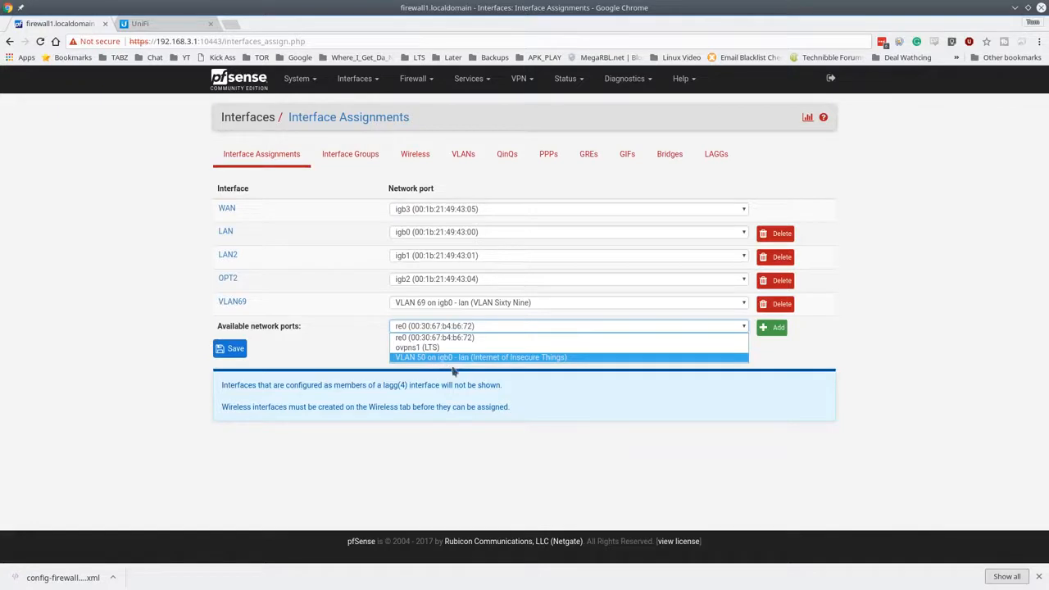
pyautogui.click(483, 360)
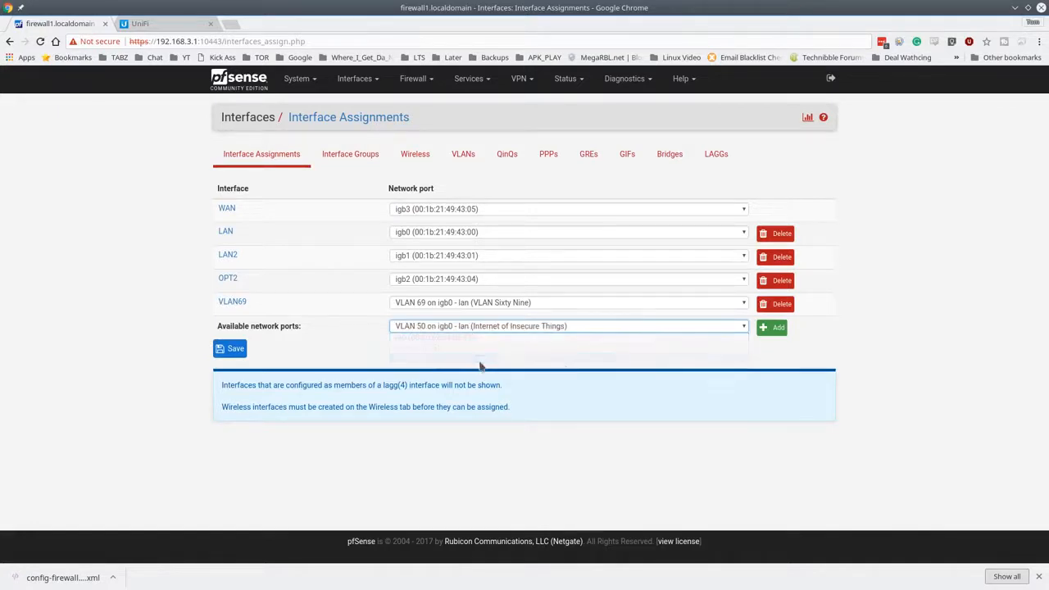
pyautogui.click(777, 328)
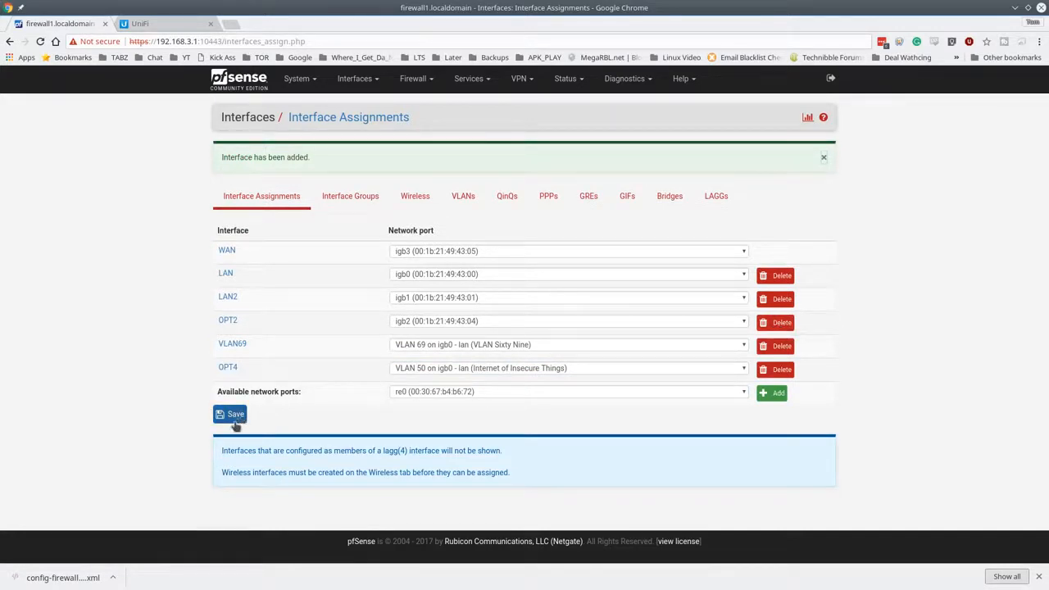
pyautogui.click(235, 423)
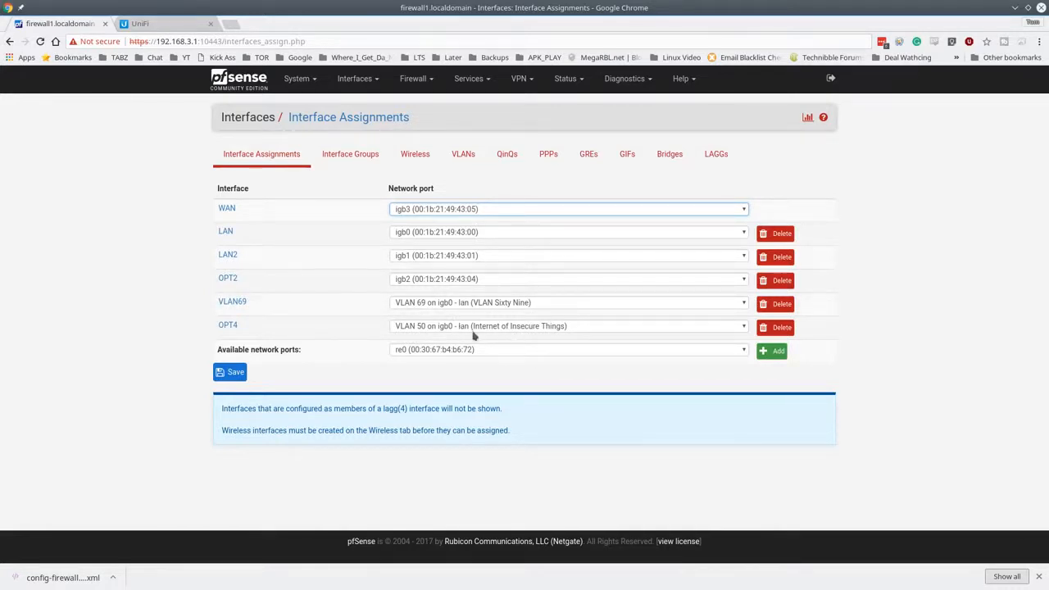
# - Review the available parent interfaces in the configuration of the Internet of Insecure Things VLAN
pyautogui.click(471, 155)
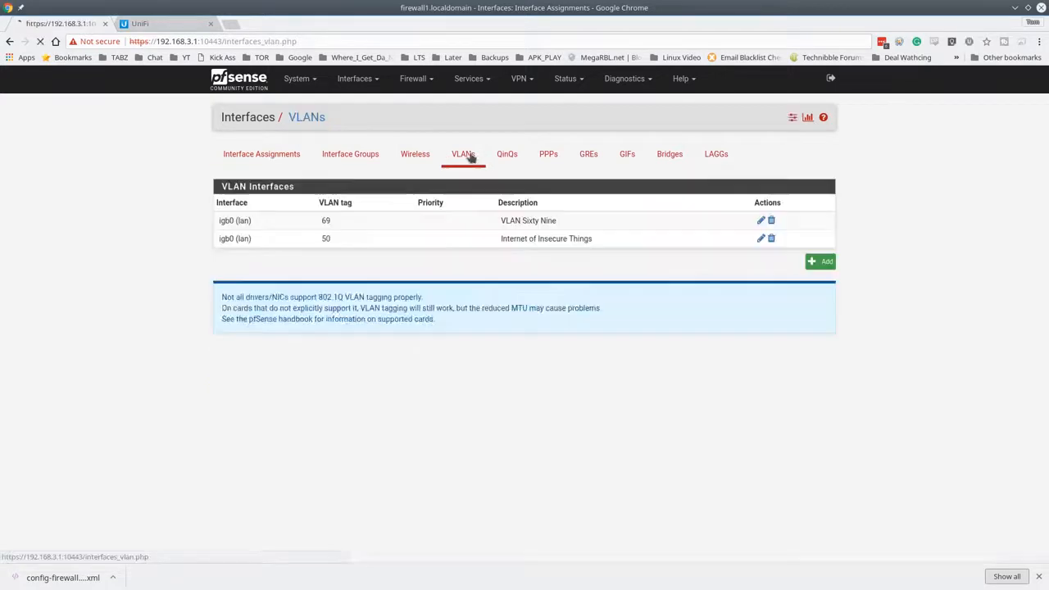
pyautogui.click(759, 237)
pyautogui.click(381, 169)
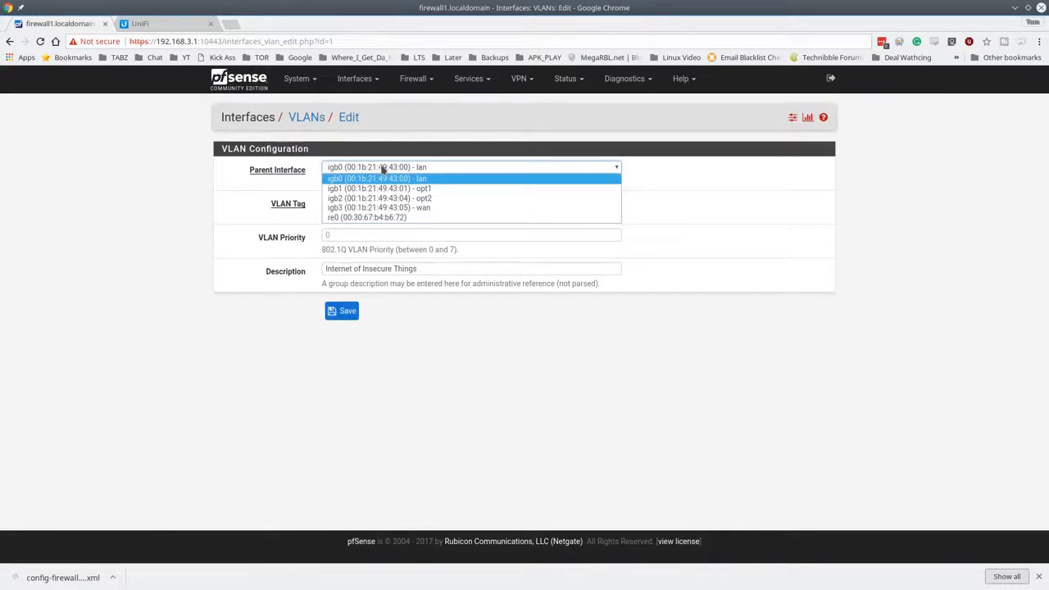
pyautogui.click(413, 170)
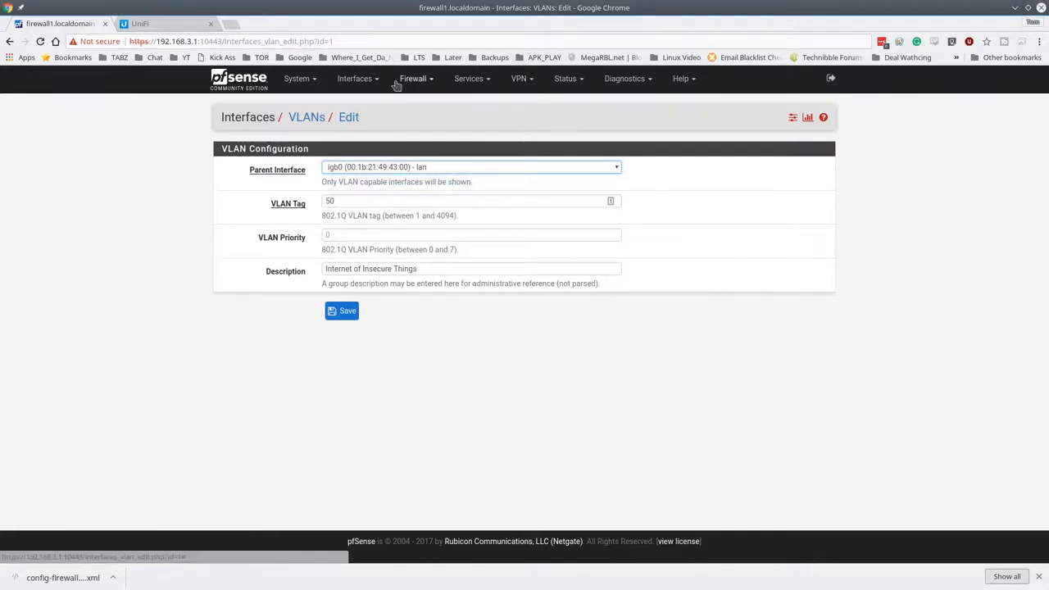
# - Check the OPT4 interface settings and the network port assigned to it in the interface assignments
pyautogui.click(369, 83)
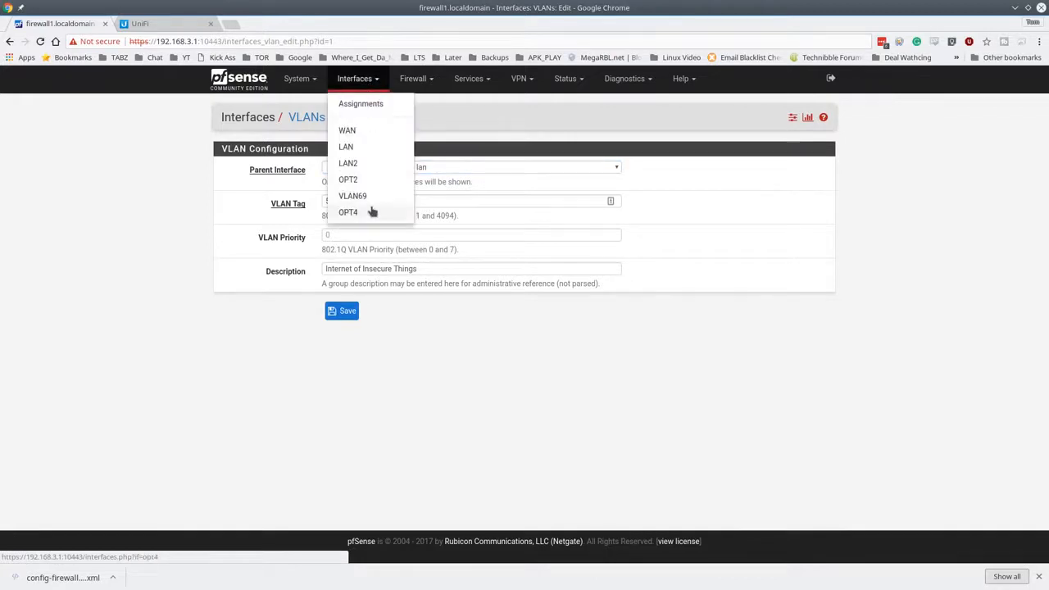
pyautogui.click(371, 212)
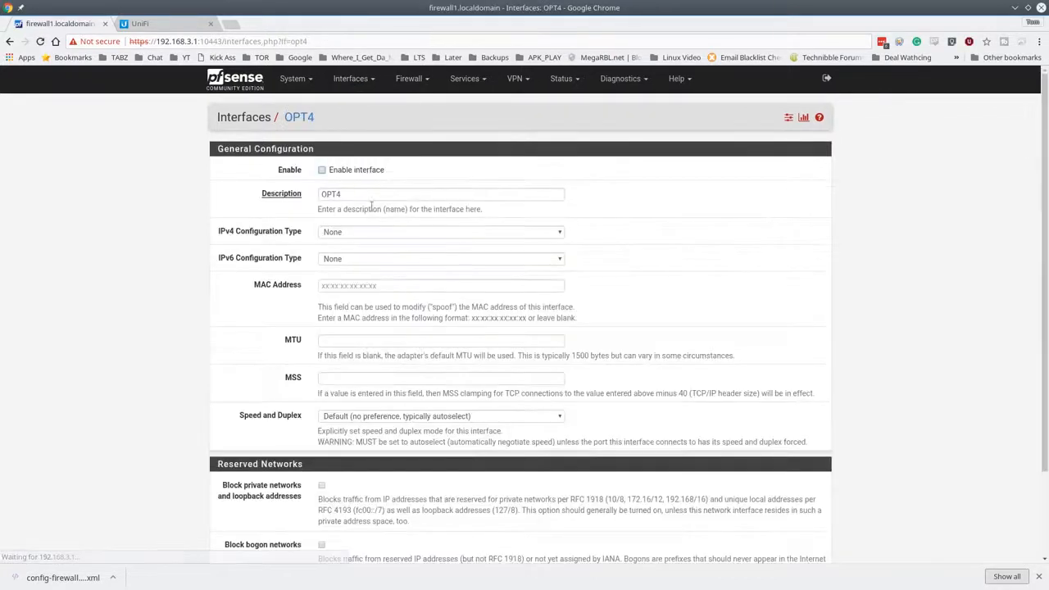
pyautogui.click(350, 78)
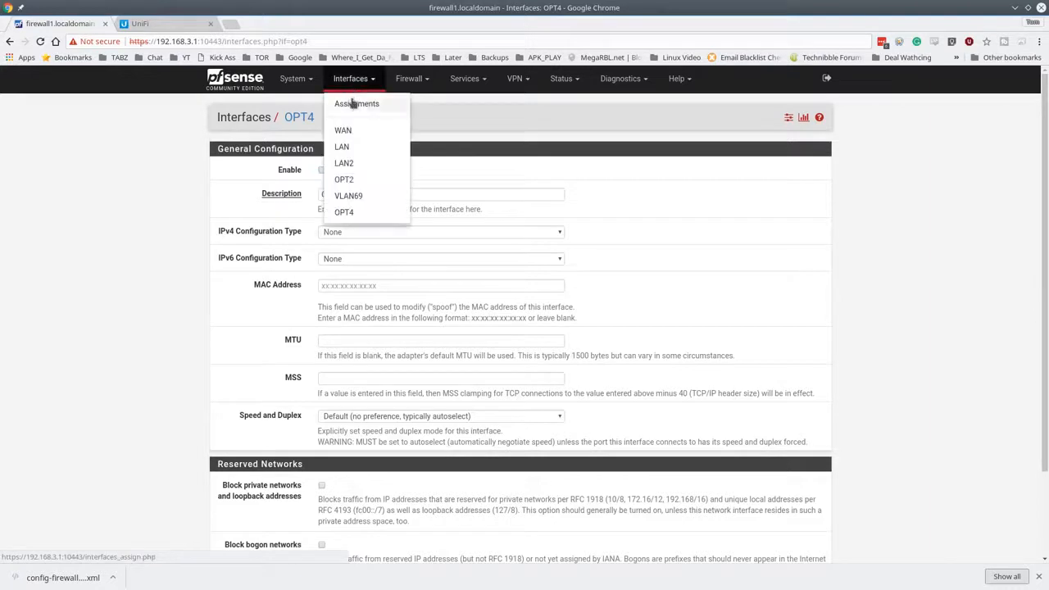
pyautogui.click(352, 103)
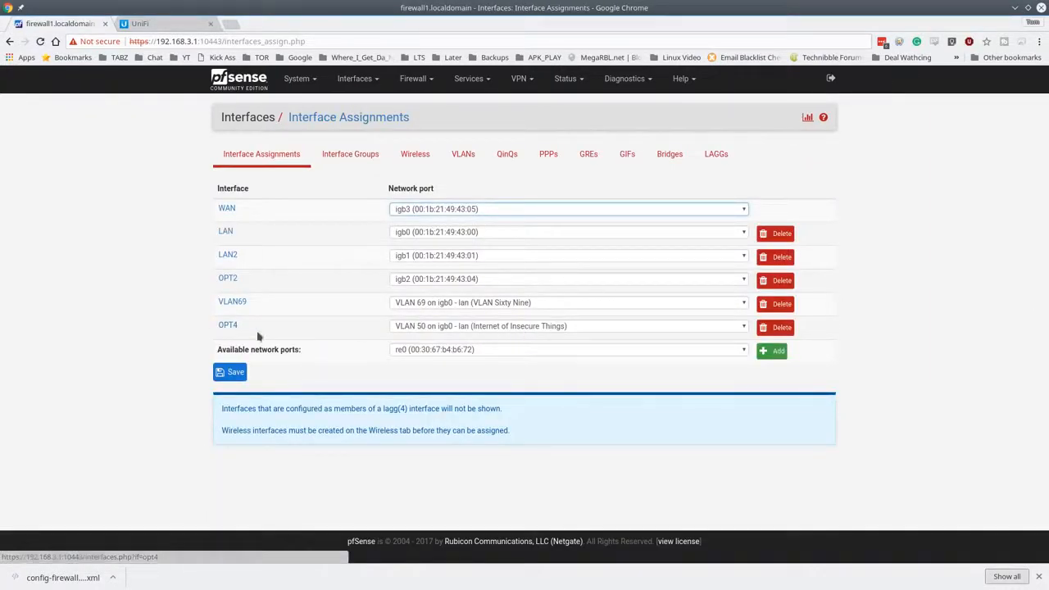
# - Open the OPT4 interface configuration, set its description to IOT and enable the interface
pyautogui.click(229, 326)
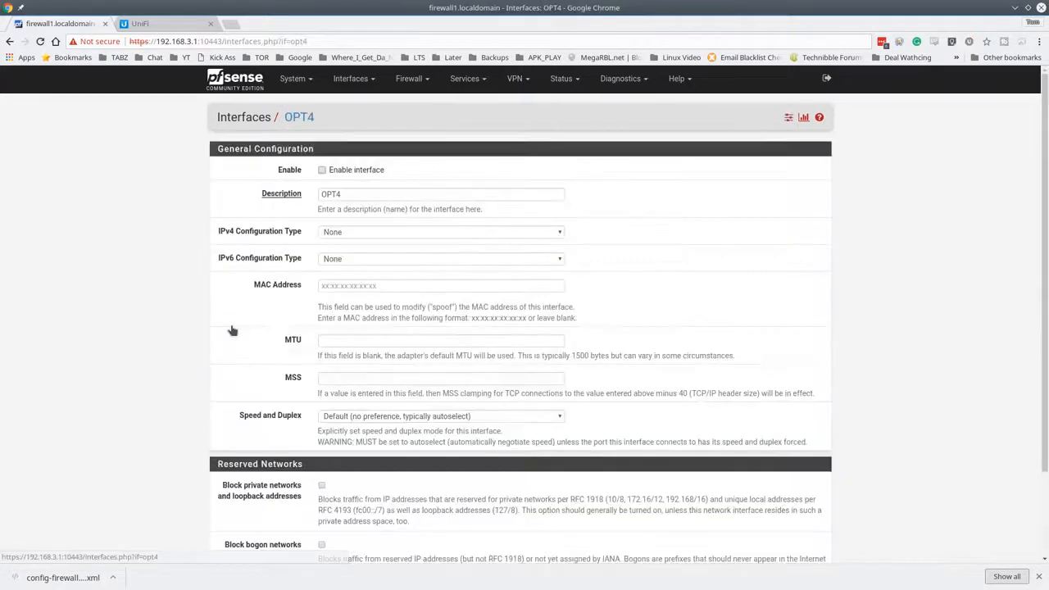
pyautogui.doubleClick(384, 194)
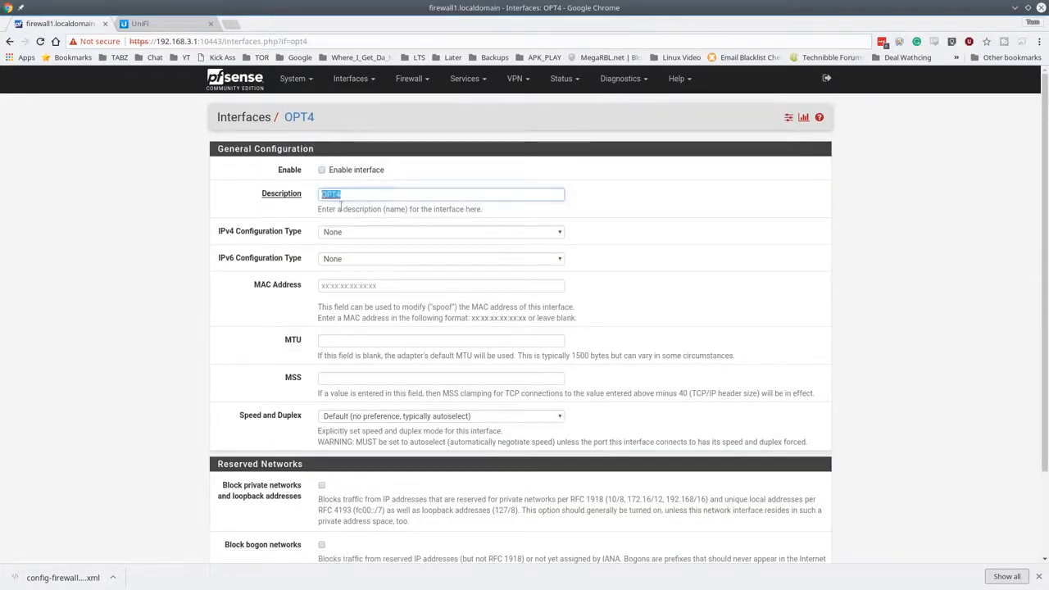
pyautogui.write('Inter')
pyautogui.press('BackSpace')
pyautogui.press('BackSpace')
pyautogui.press('BackSpace')
pyautogui.press('BackSpace')
pyautogui.press('BackSpace')
pyautogui.write('I')
pyautogui.click(359, 172)
# - Give the IOT interface the static IPv4 address 192.168.50.1 with a /24 mask, then save and apply the changes
pyautogui.scroll(-2, 482, 440)
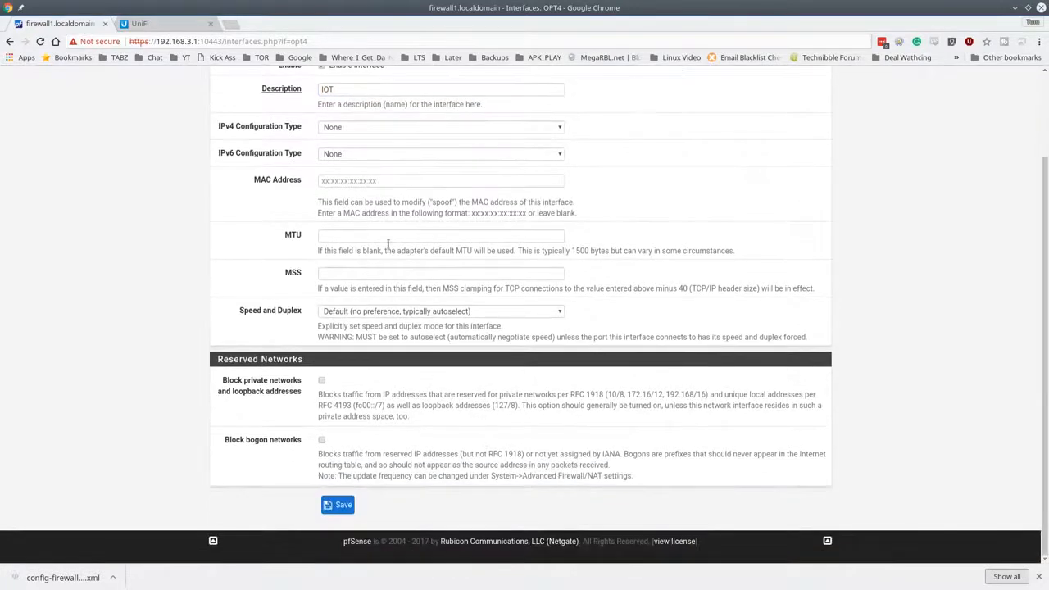
pyautogui.scroll(1, 358, 156)
pyautogui.click(361, 155)
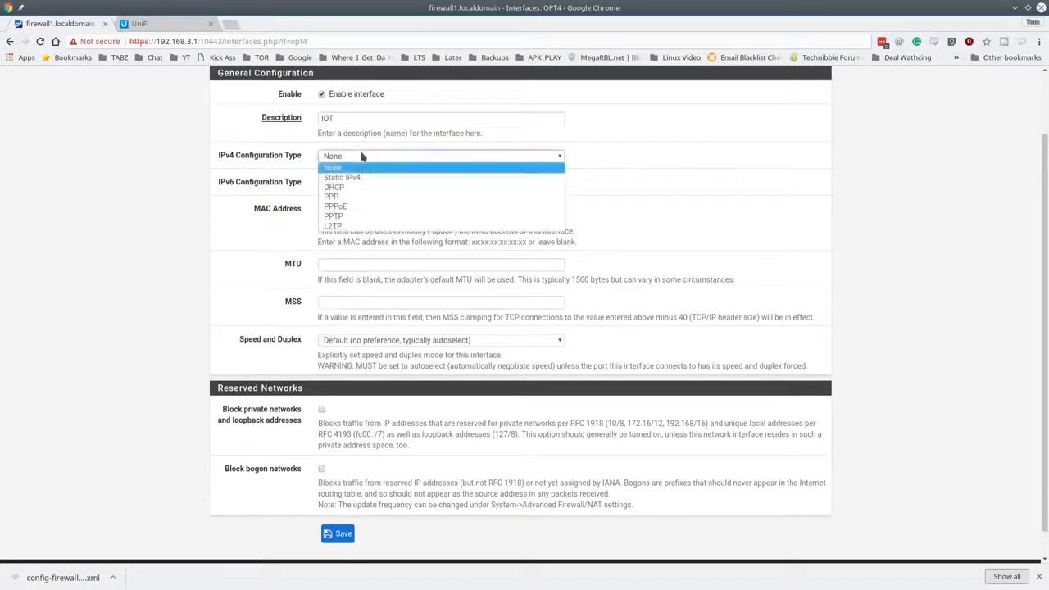
pyautogui.click(362, 175)
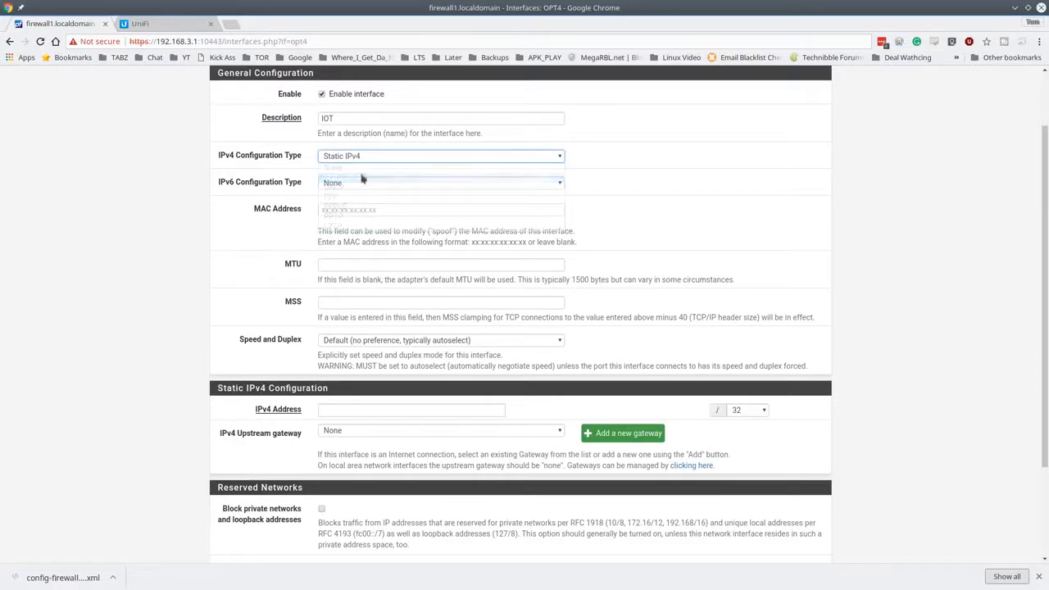
pyautogui.click(365, 413)
pyautogui.write('192.1')
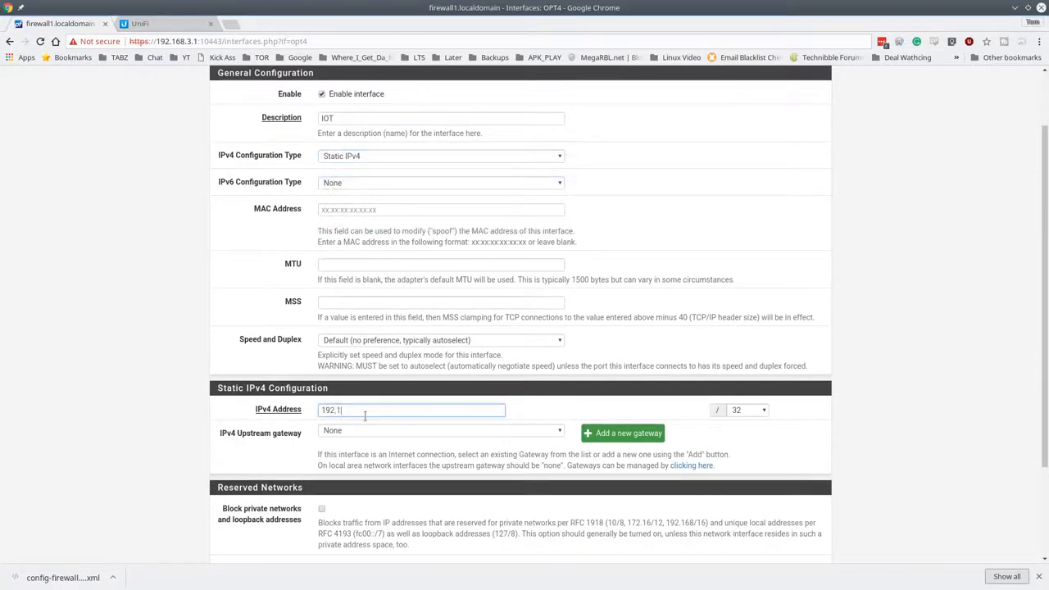
pyautogui.write('68.50.1')
pyautogui.click(764, 412)
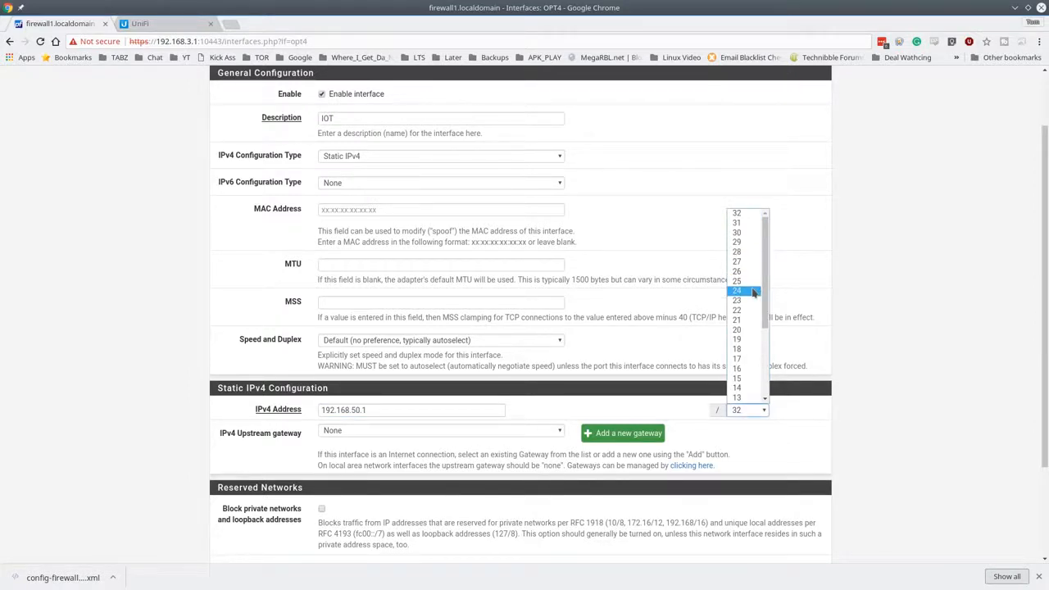
pyautogui.click(752, 291)
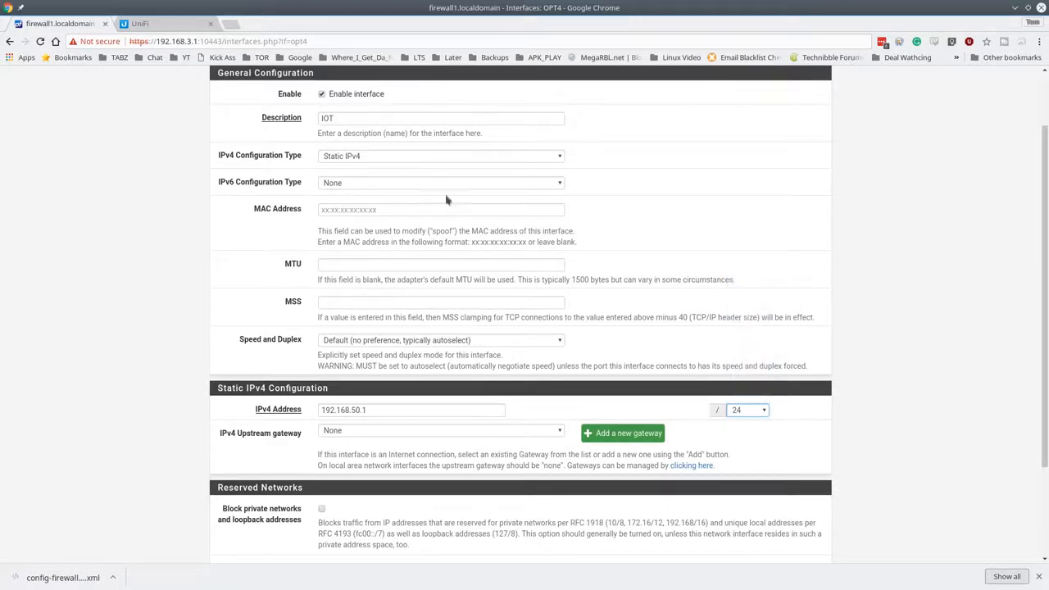
pyautogui.scroll(-3, 331, 328)
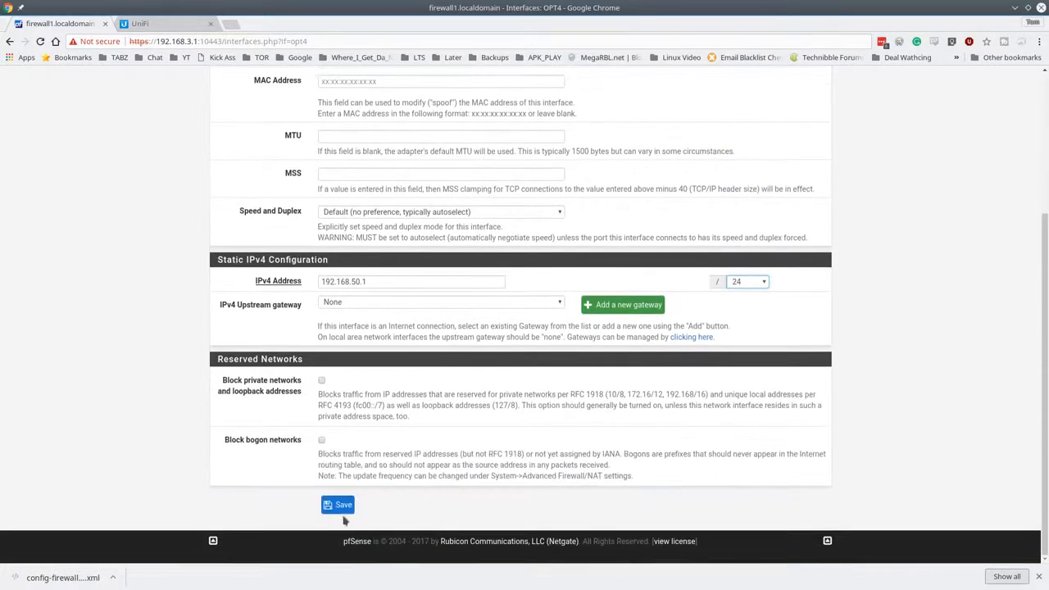
pyautogui.click(338, 503)
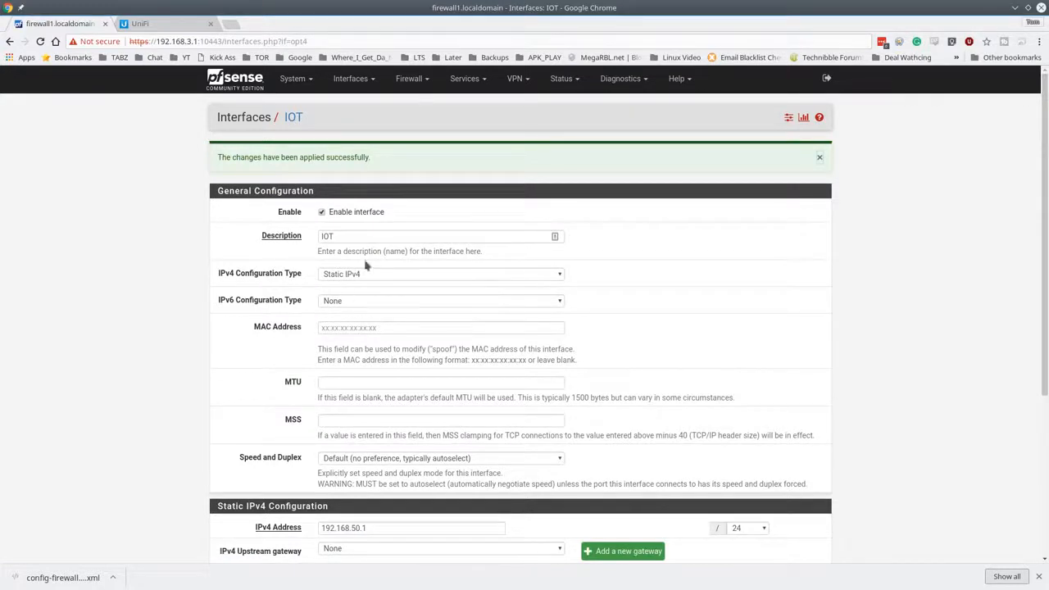
# - Review the applied IOT interface settings, including the static IPv4 address and reserved network options
pyautogui.scroll(-1, 587, 324)
pyautogui.scroll(-2, 587, 324)
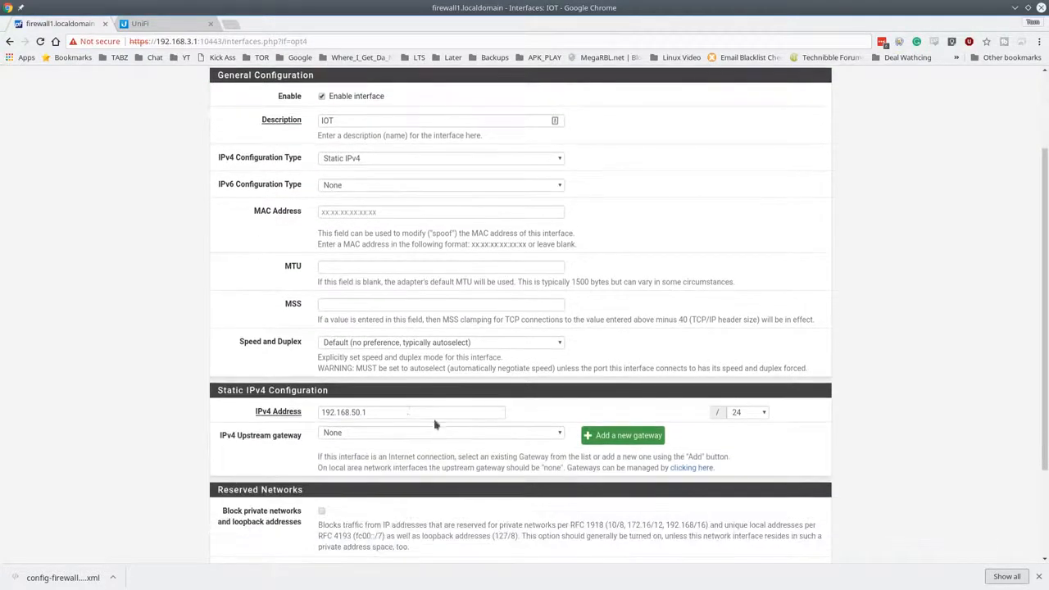
pyautogui.click(405, 412)
pyautogui.scroll(-3, 450, 404)
pyautogui.scroll(3, 416, 453)
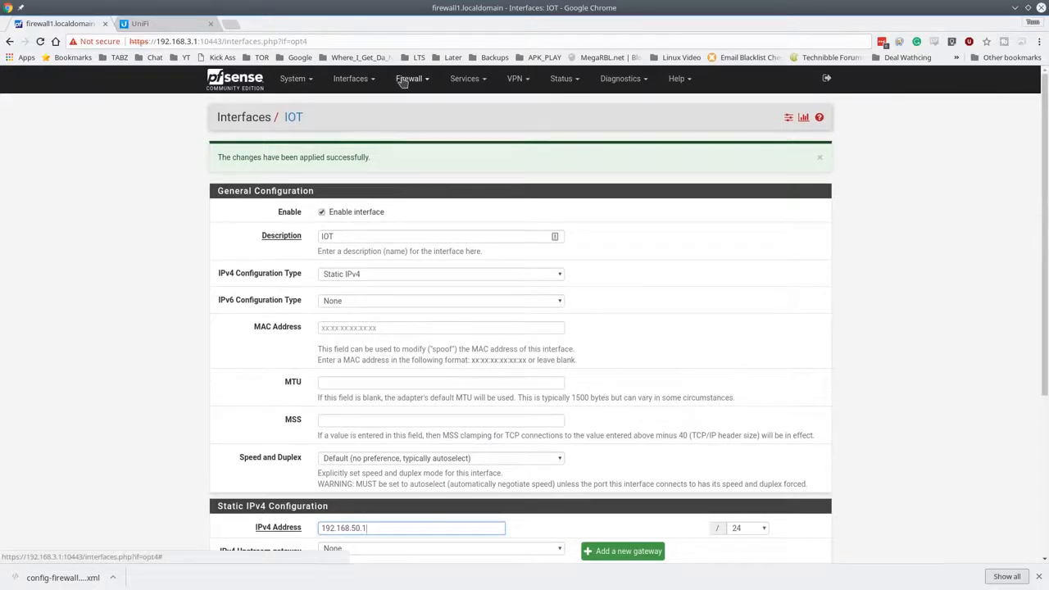
# - Open the DHCP server settings for the IOT interface and enable its DHCP server
pyautogui.click(453, 82)
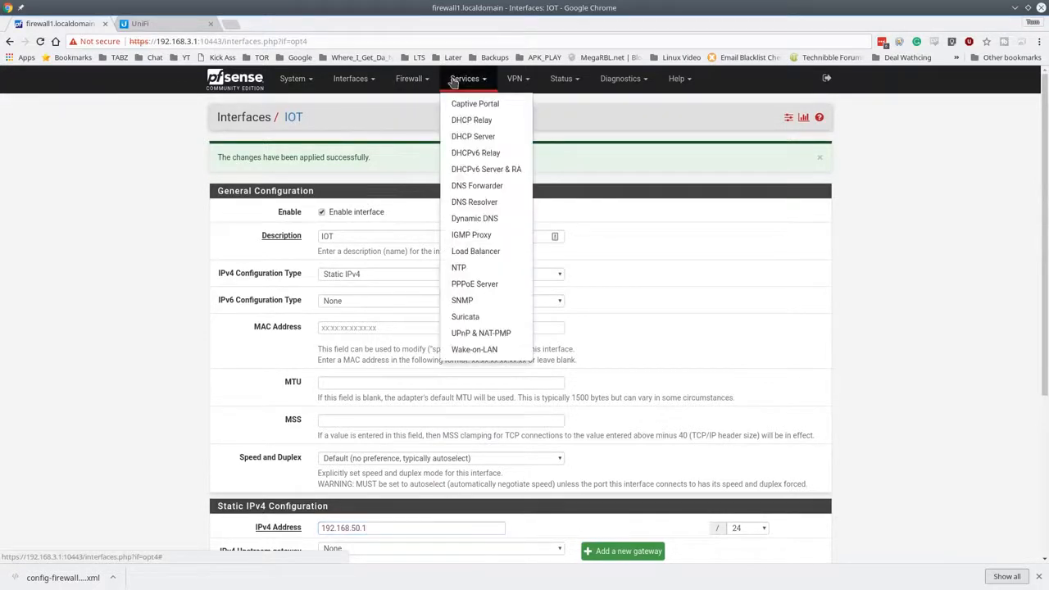
pyautogui.click(499, 138)
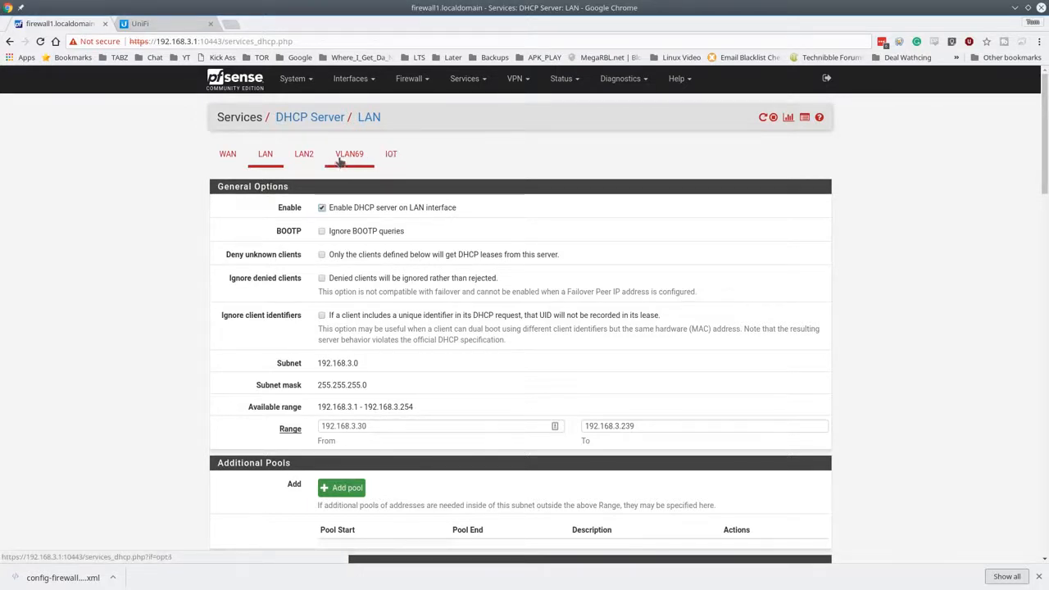
pyautogui.click(390, 159)
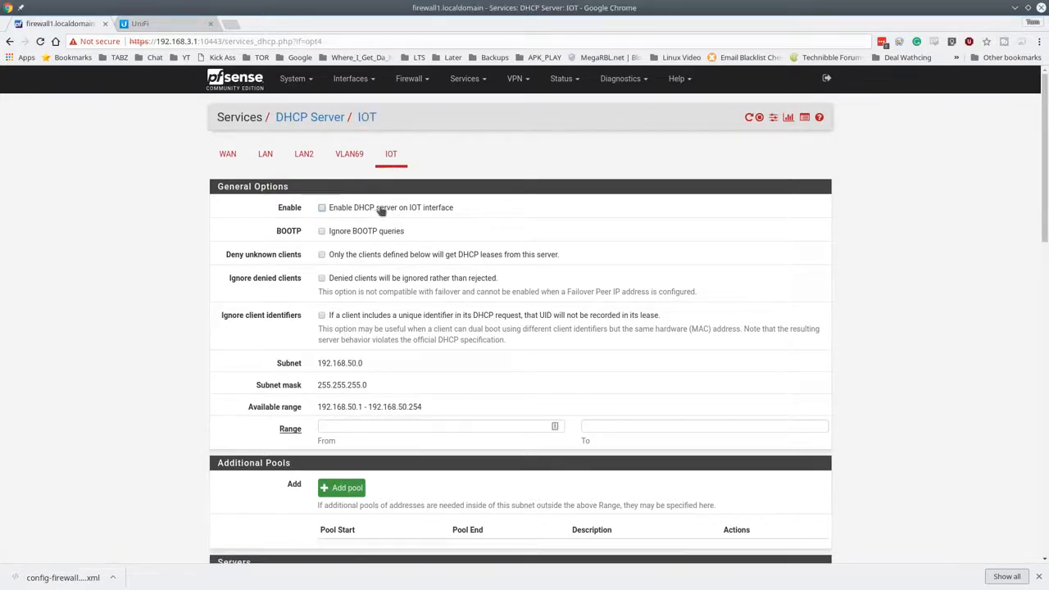
pyautogui.click(343, 211)
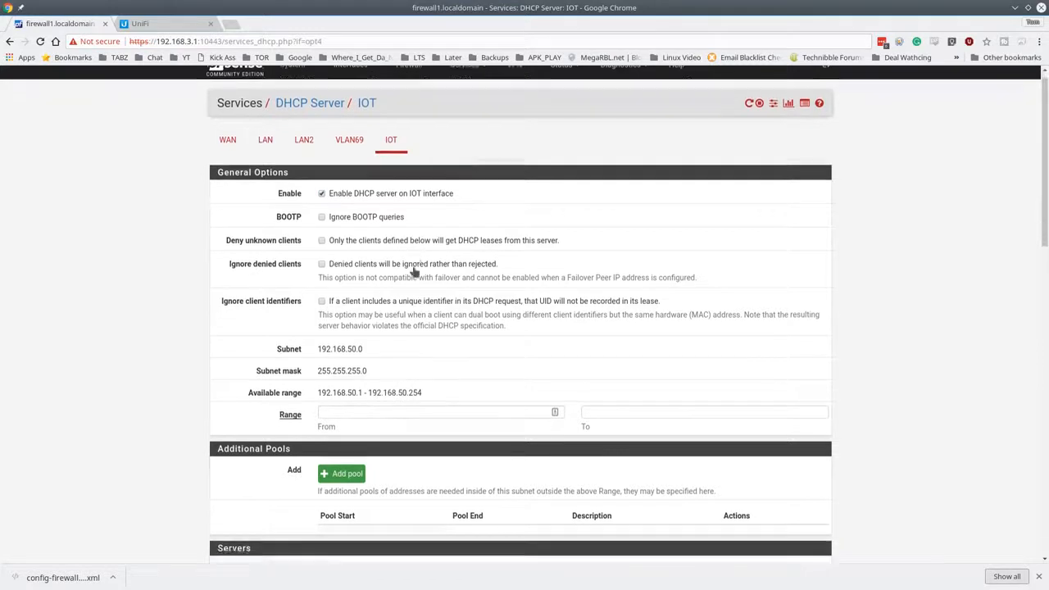
# - Set the IOT DHCP address range from 192.168.50.100 to 192.168.50.200
pyautogui.scroll(-2, 388, 270)
pyautogui.click(375, 255)
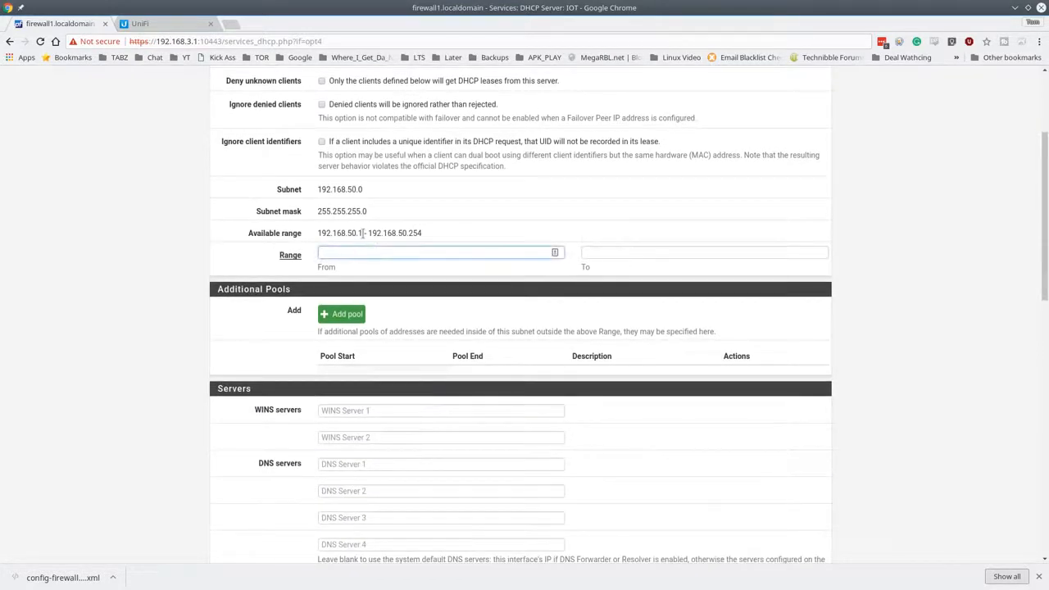
pyautogui.moveTo(362, 233); pyautogui.dragTo(318, 233)
pyautogui.middleClick(392, 254)
pyautogui.write('00')
pyautogui.hotkey('ctrl', 'a')
pyautogui.middleClick(640, 252)
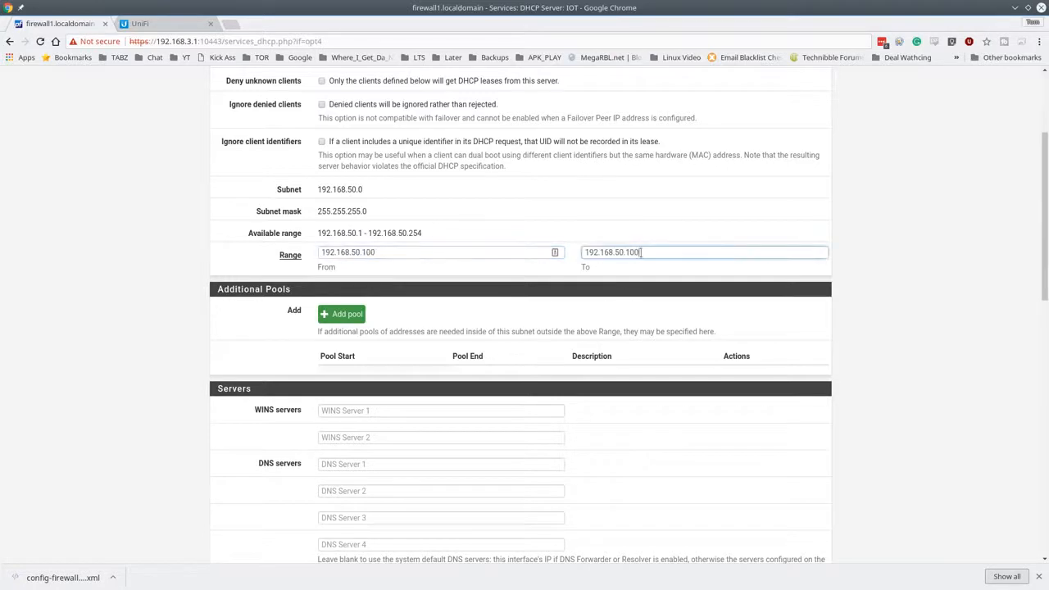
pyautogui.write('2')
pyautogui.click(402, 253)
pyautogui.click(660, 254)
# - Look through the remaining IOT DHCP options, then save the DHCP server settings with those options at their defaults
pyautogui.scroll(-4, 464, 328)
pyautogui.scroll(-5, 389, 373)
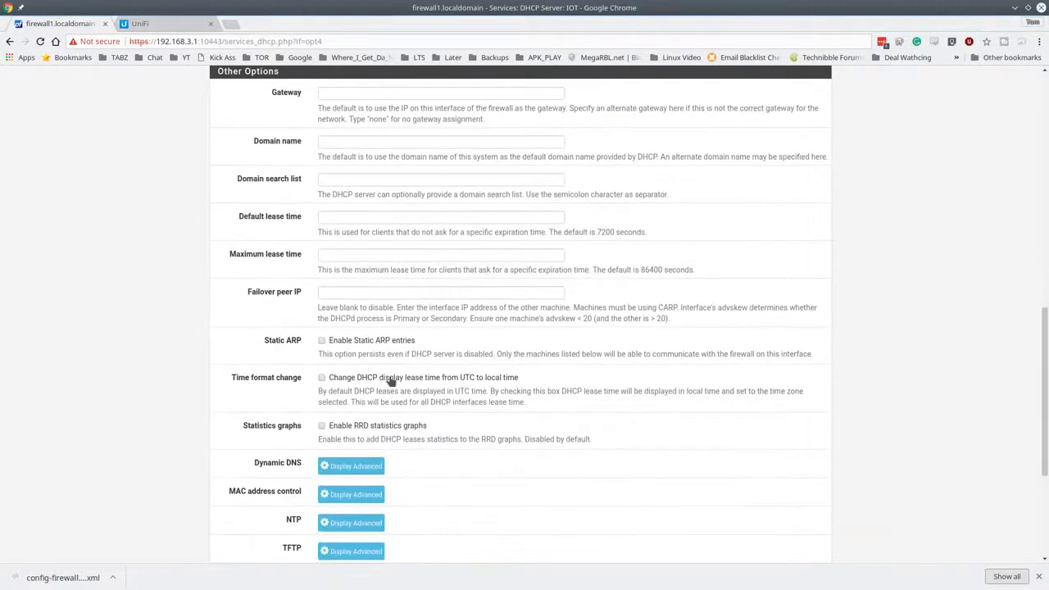
pyautogui.scroll(3, 389, 377)
pyautogui.scroll(8, 390, 375)
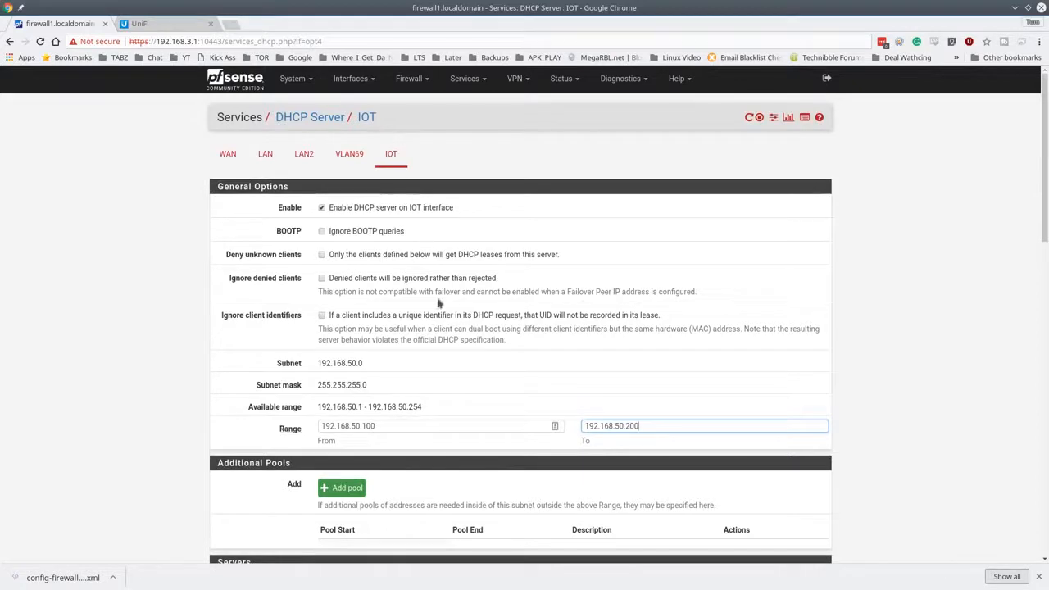
pyautogui.scroll(-10, 445, 360)
pyautogui.scroll(-3, 463, 366)
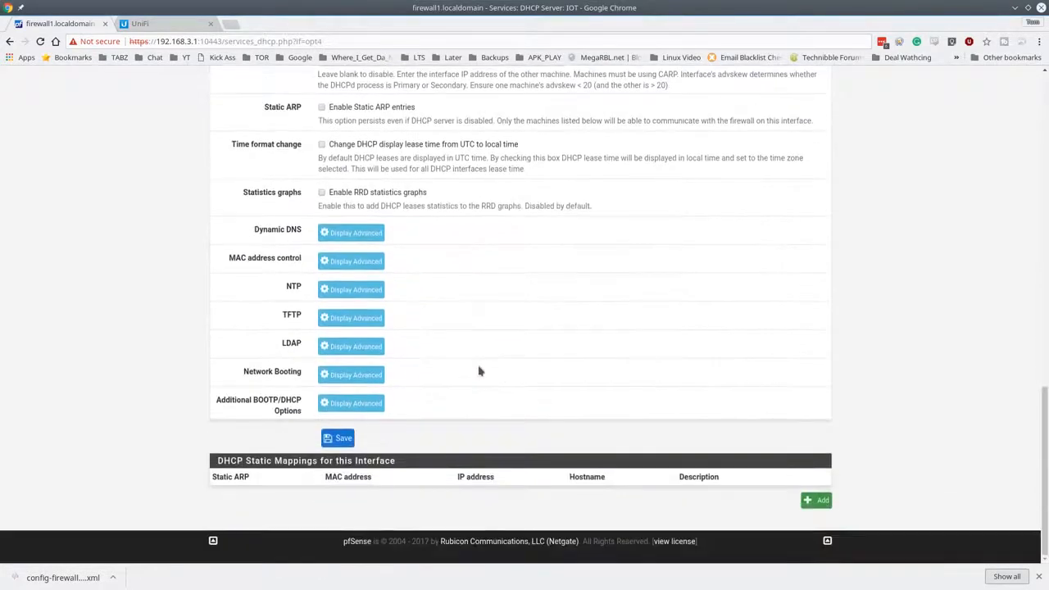
pyautogui.click(342, 437)
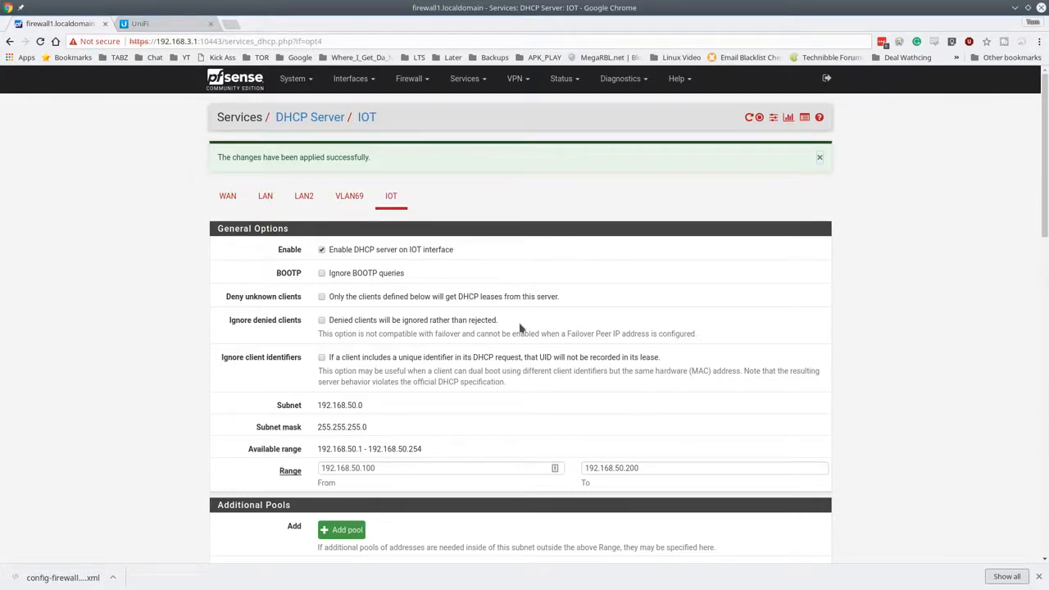
# - Compare the DHCP server settings of the LAN, VLAN69 and IOT interfaces
pyautogui.click(266, 197)
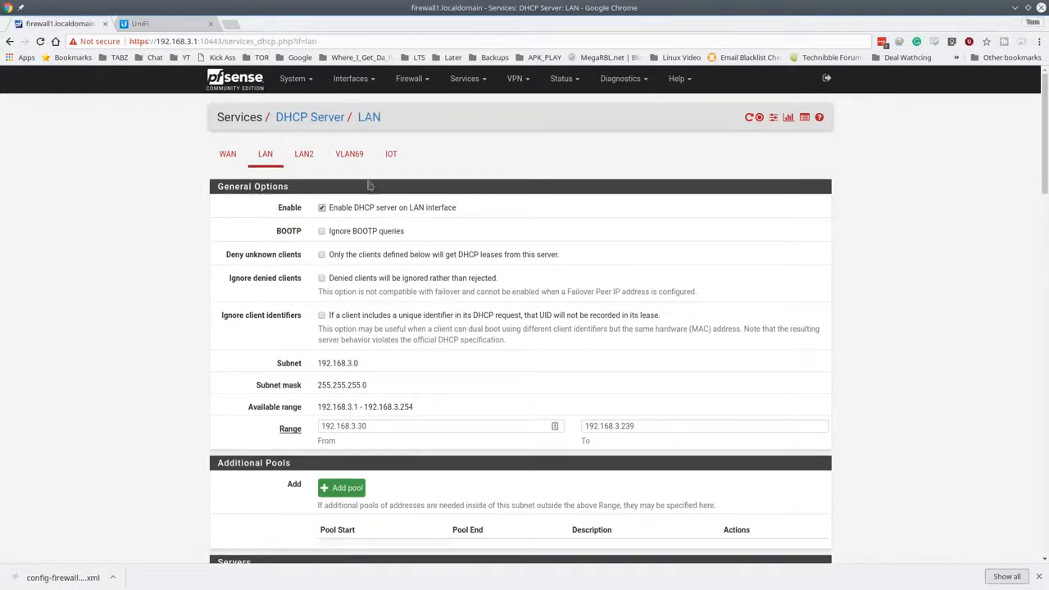
pyautogui.click(391, 155)
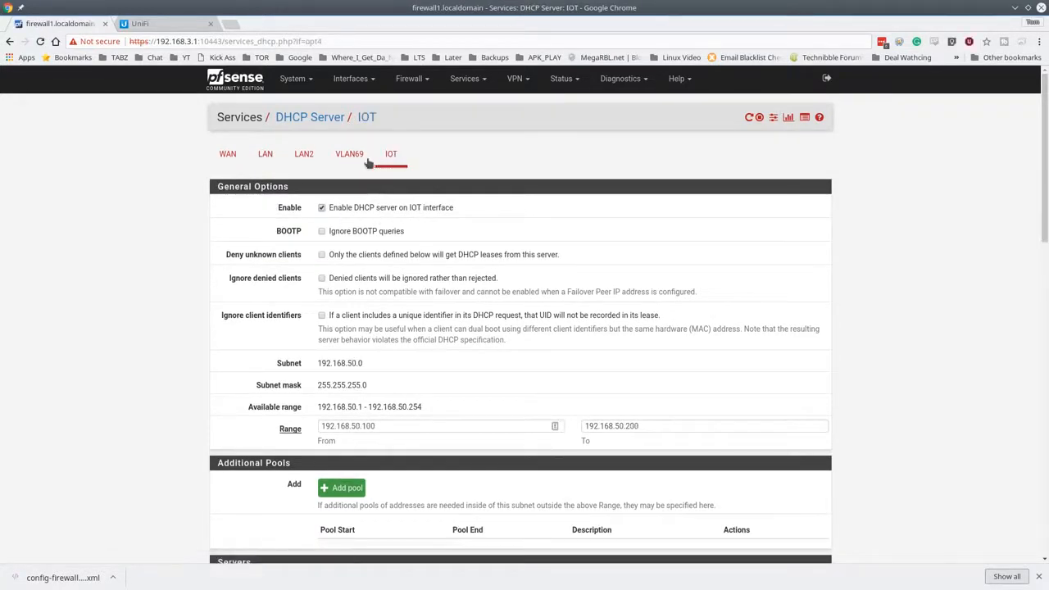
pyautogui.click(349, 155)
pyautogui.click(390, 158)
# - Return to the dashboard and examine the firewall rules of the WAN, IOT and VLAN69 interfaces
pyautogui.click(239, 84)
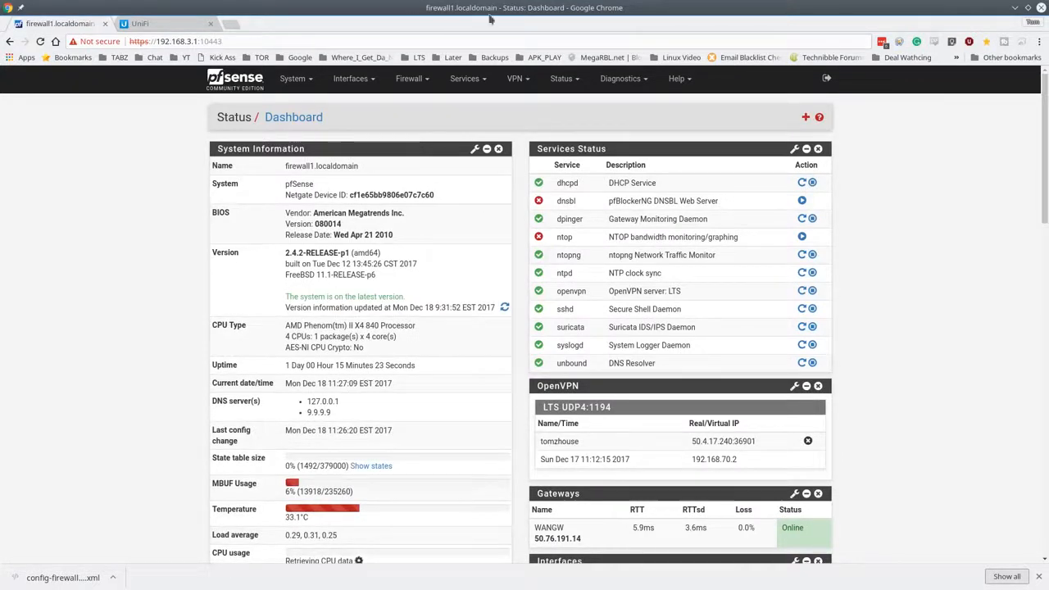
pyautogui.click(412, 79)
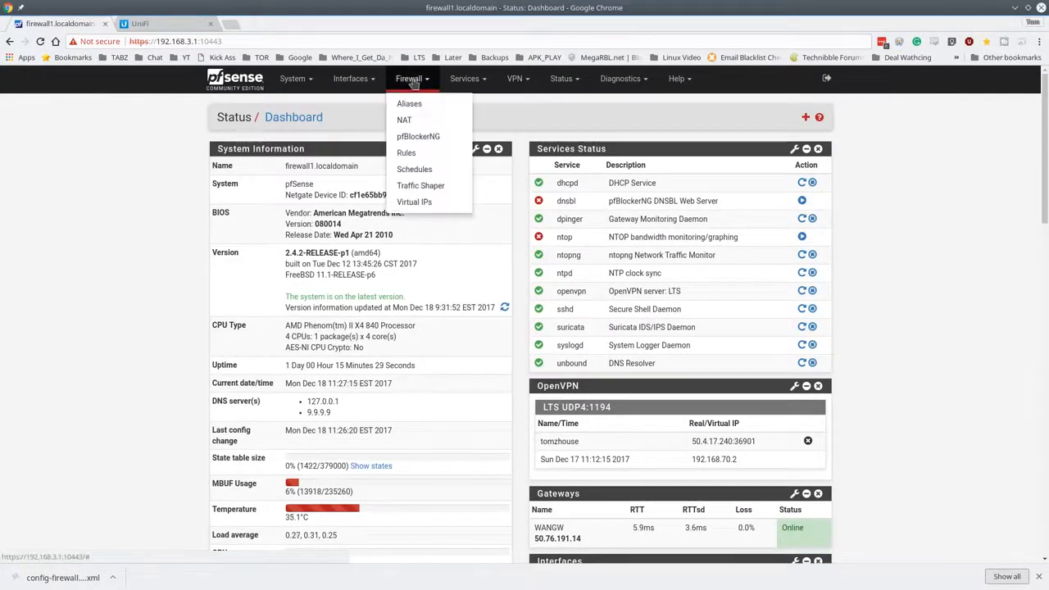
pyautogui.click(407, 153)
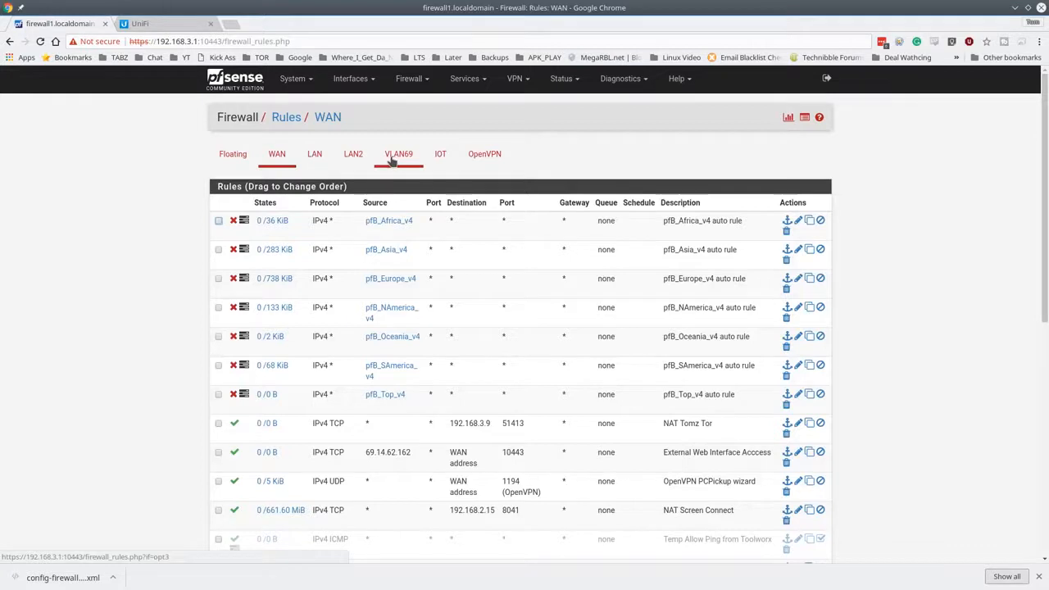
pyautogui.click(440, 157)
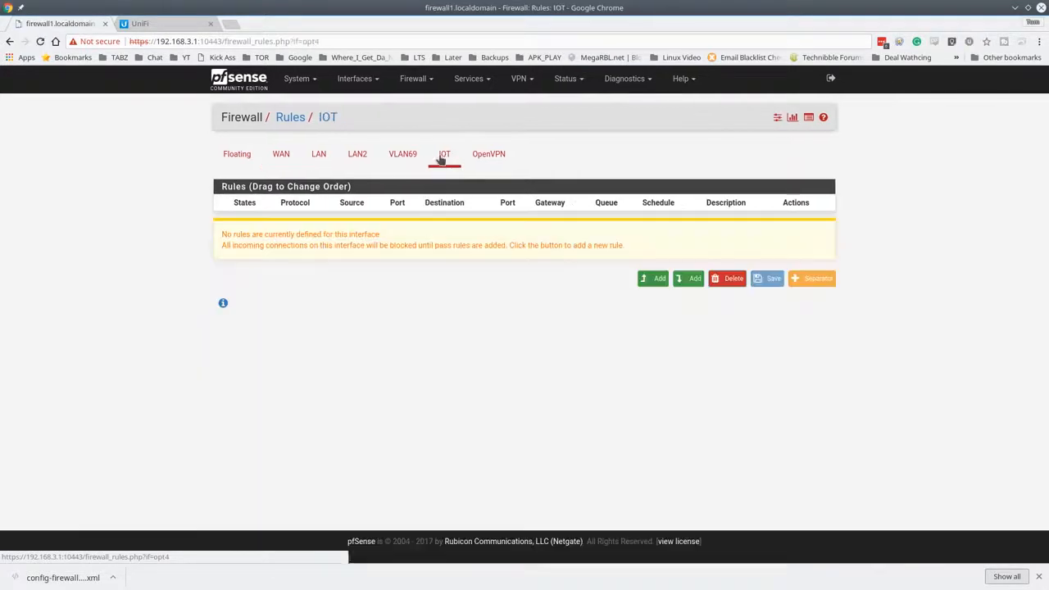
pyautogui.click(397, 158)
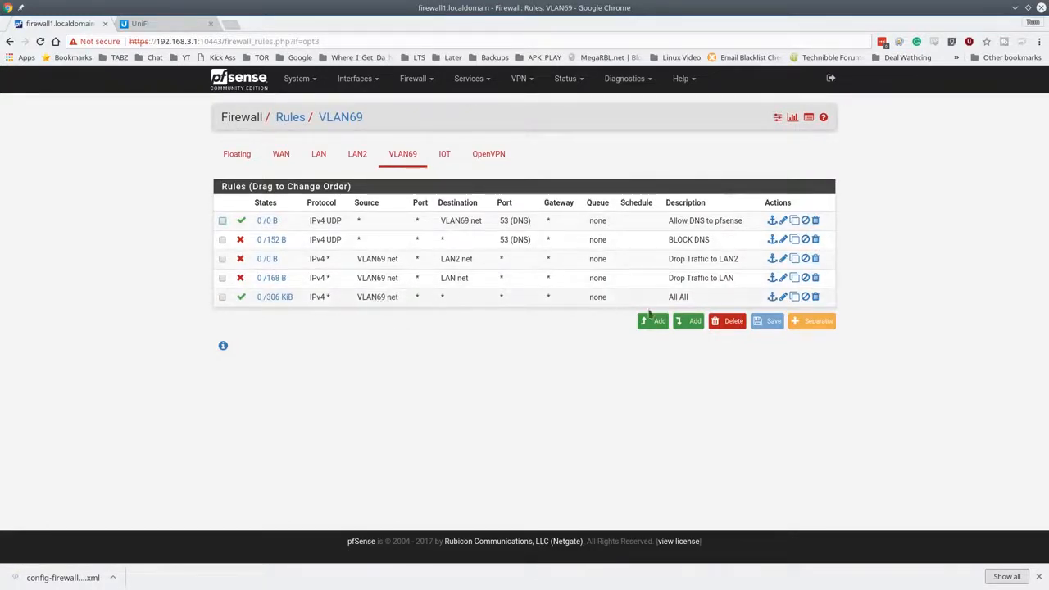
# - Start a new pass rule on the IOT interface with protocol Any and IOT net as the source
pyautogui.click(446, 159)
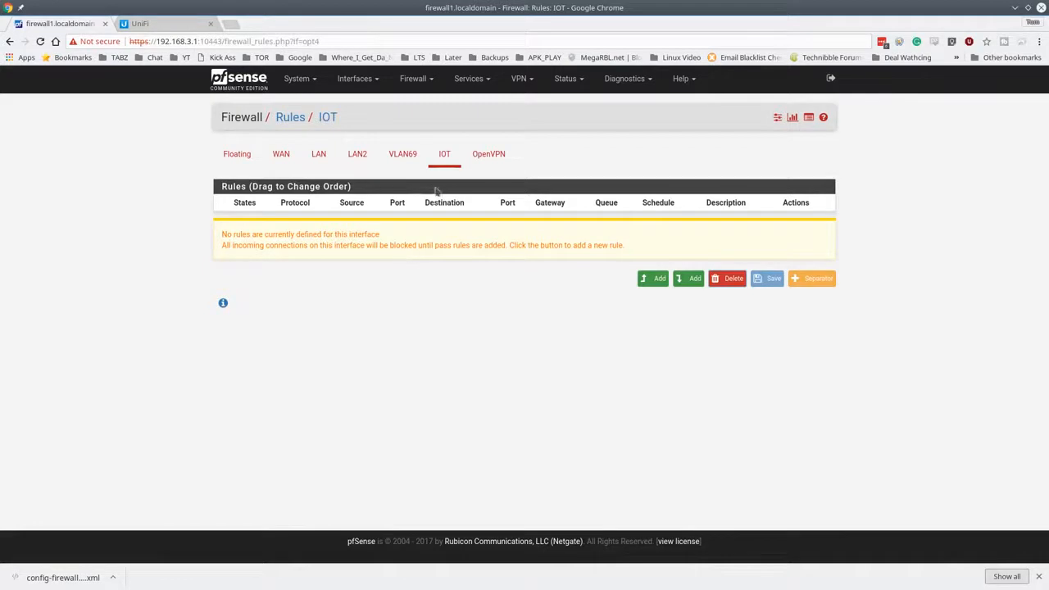
pyautogui.click(647, 281)
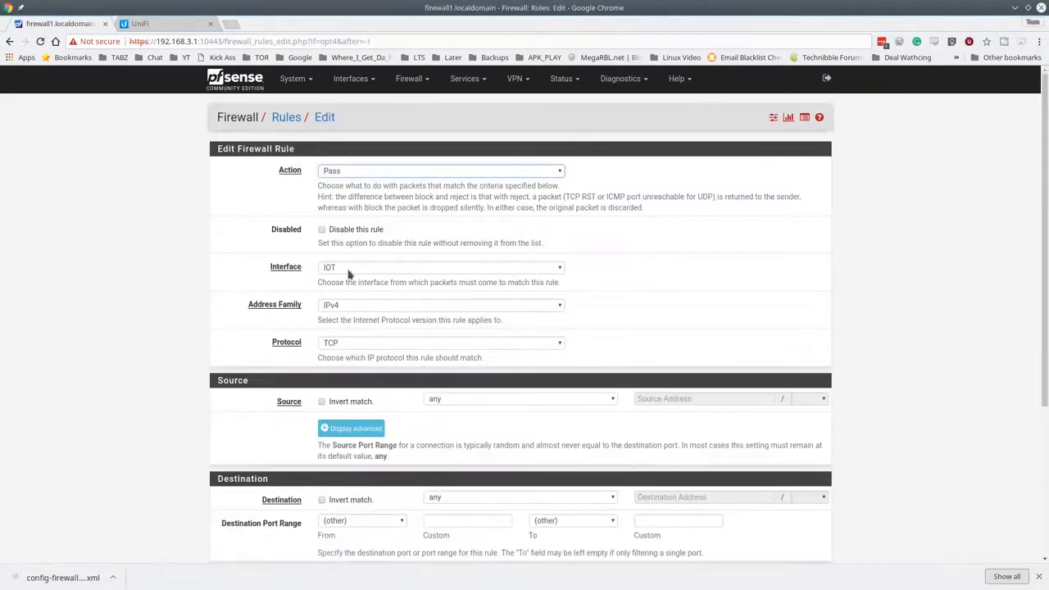
pyautogui.click(372, 344)
pyautogui.click(394, 356)
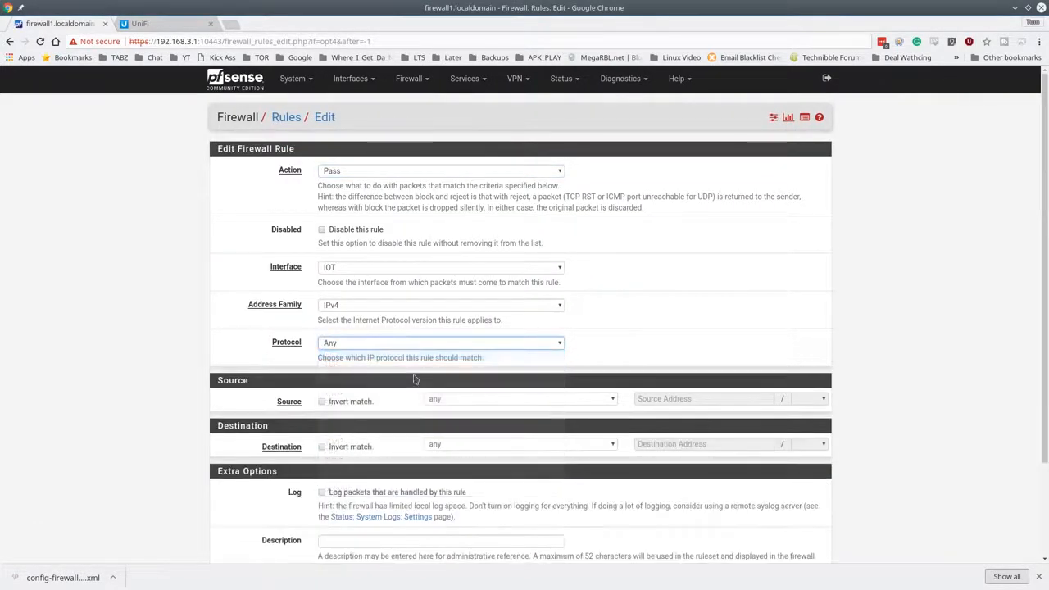
pyautogui.scroll(-3, 452, 391)
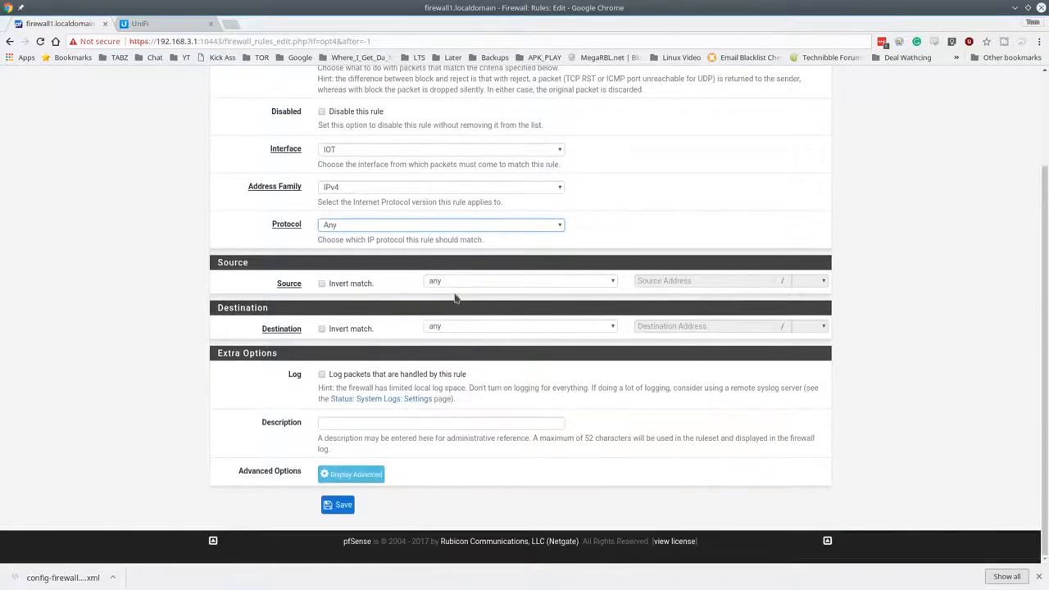
pyautogui.click(479, 281)
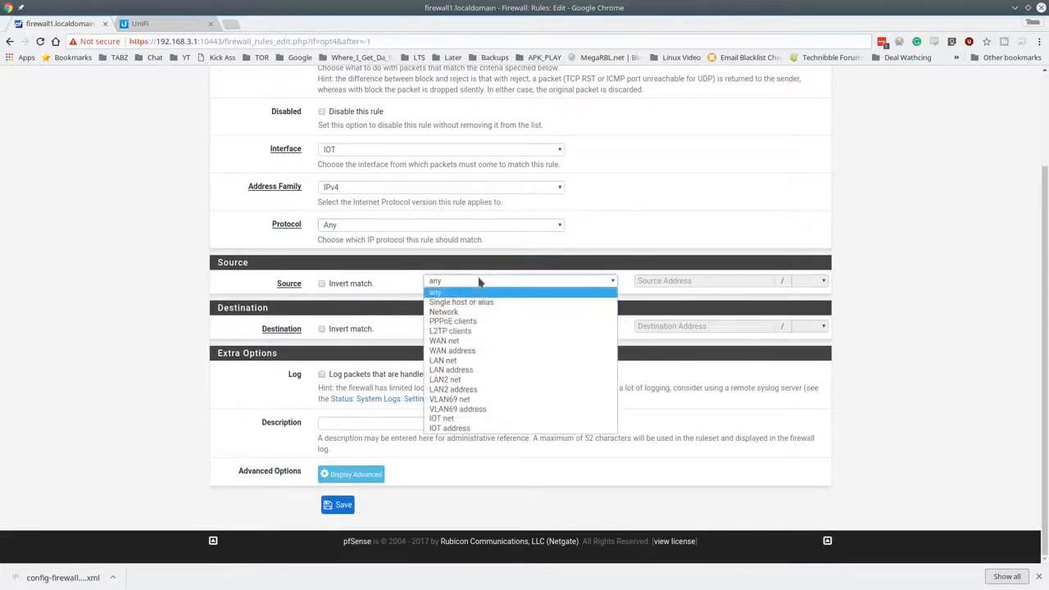
pyautogui.click(471, 419)
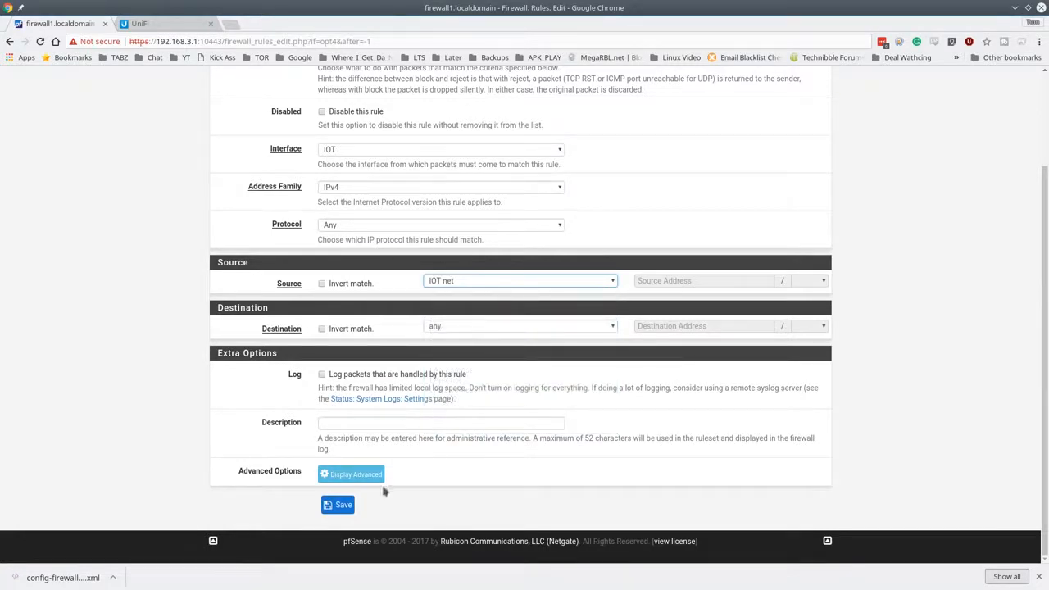
# - Describe the IOT pass rule as "Allow All", save it and apply the firewall changes
pyautogui.click(354, 420)
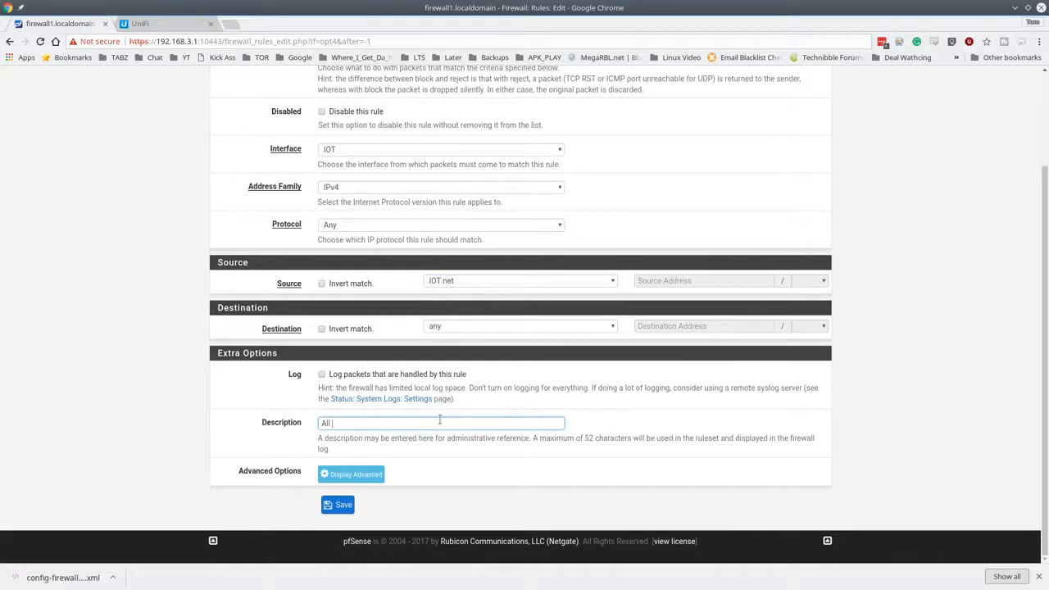
pyautogui.write('Allow All')
pyautogui.click(337, 504)
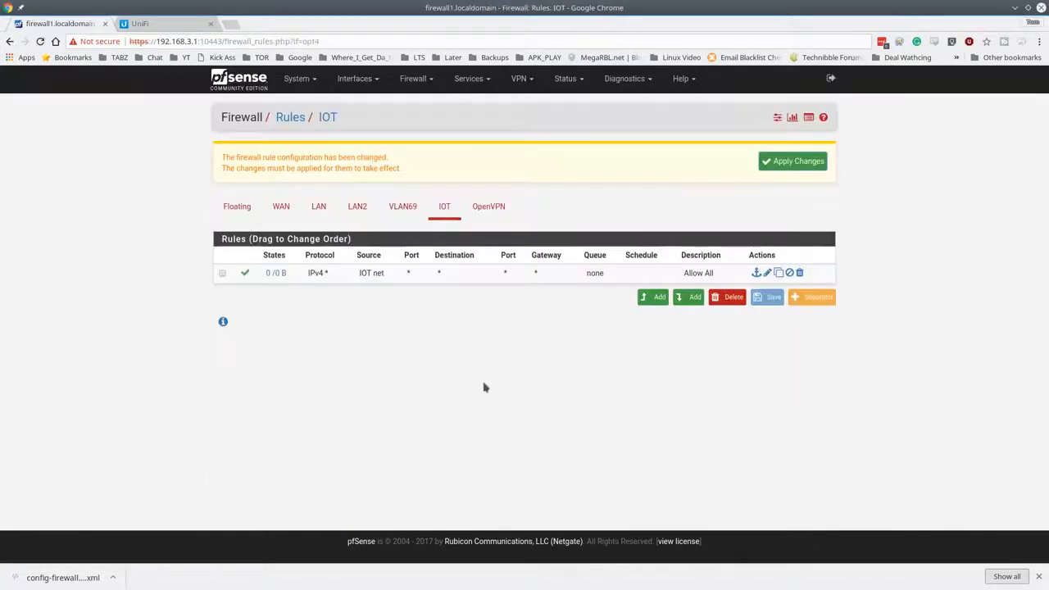
pyautogui.click(792, 161)
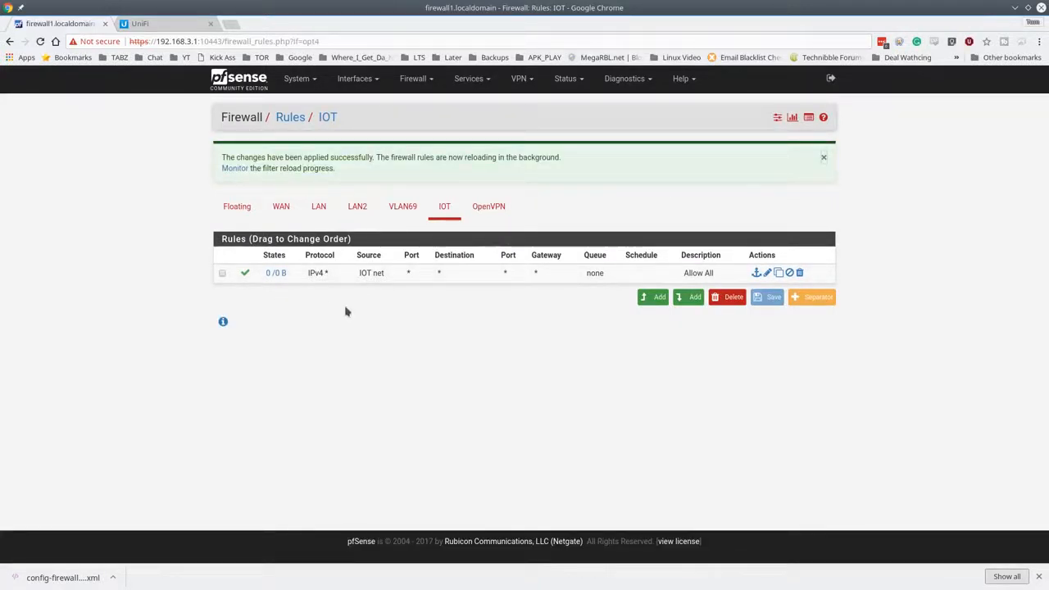
# - Check the VLAN69 rules for reference, then start another IOT rule above the existing one with LAN net as destination
pyautogui.click(404, 211)
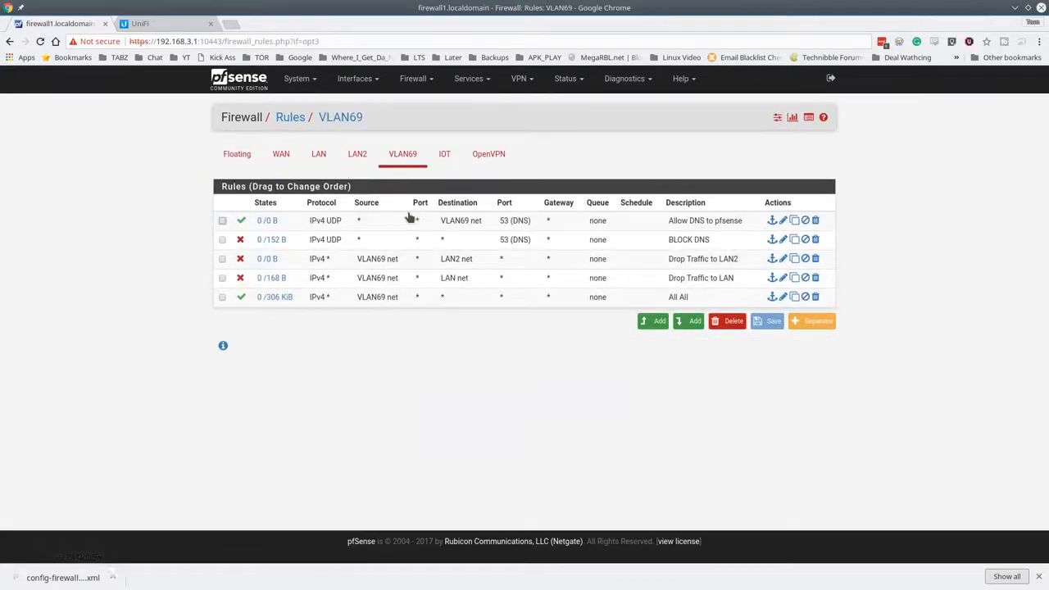
pyautogui.click(445, 154)
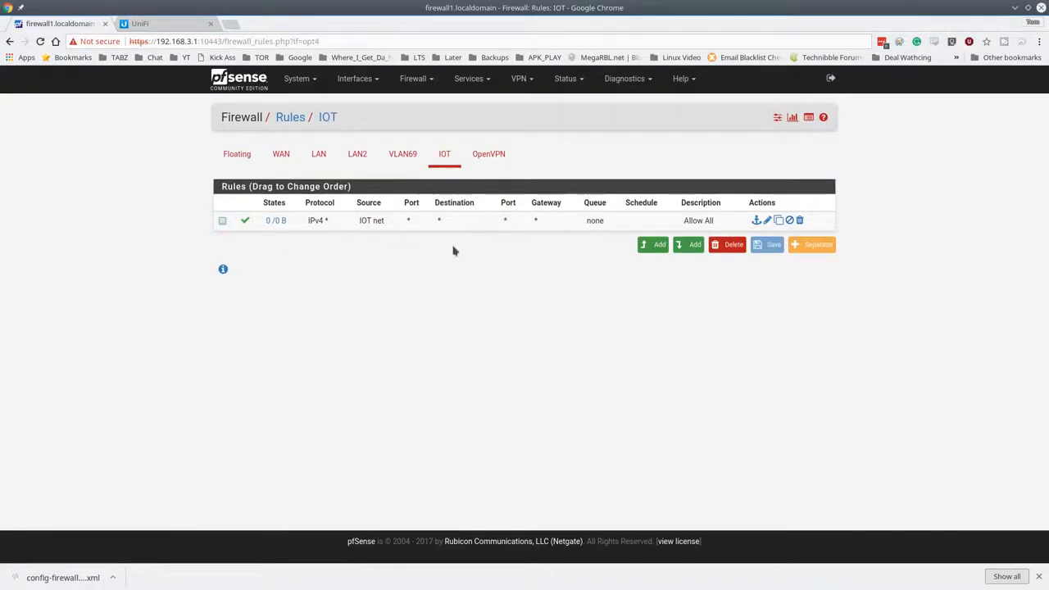
pyautogui.click(652, 247)
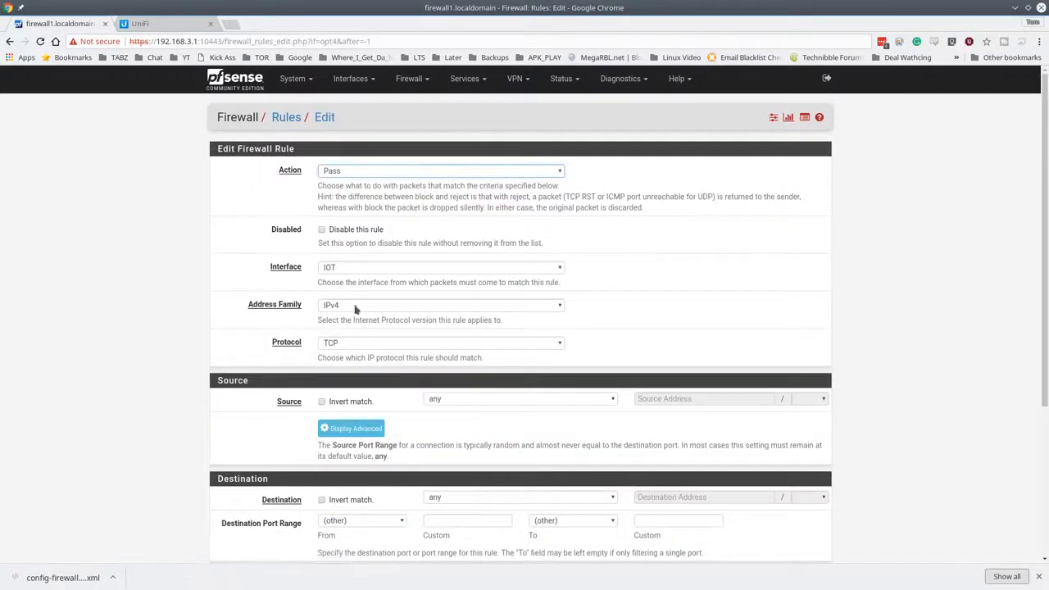
pyautogui.scroll(-1, 473, 374)
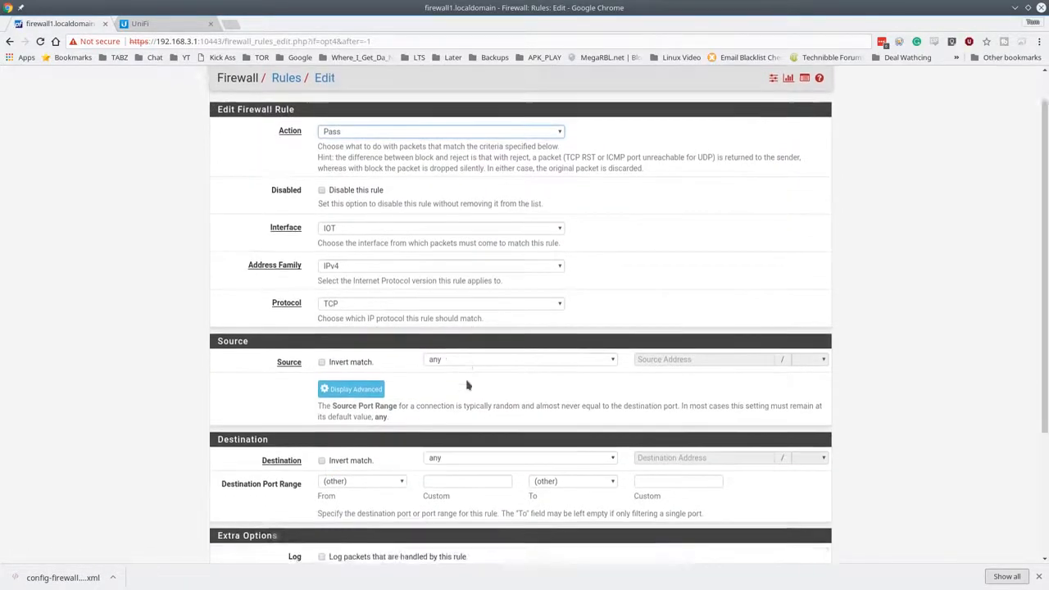
pyautogui.click(483, 439)
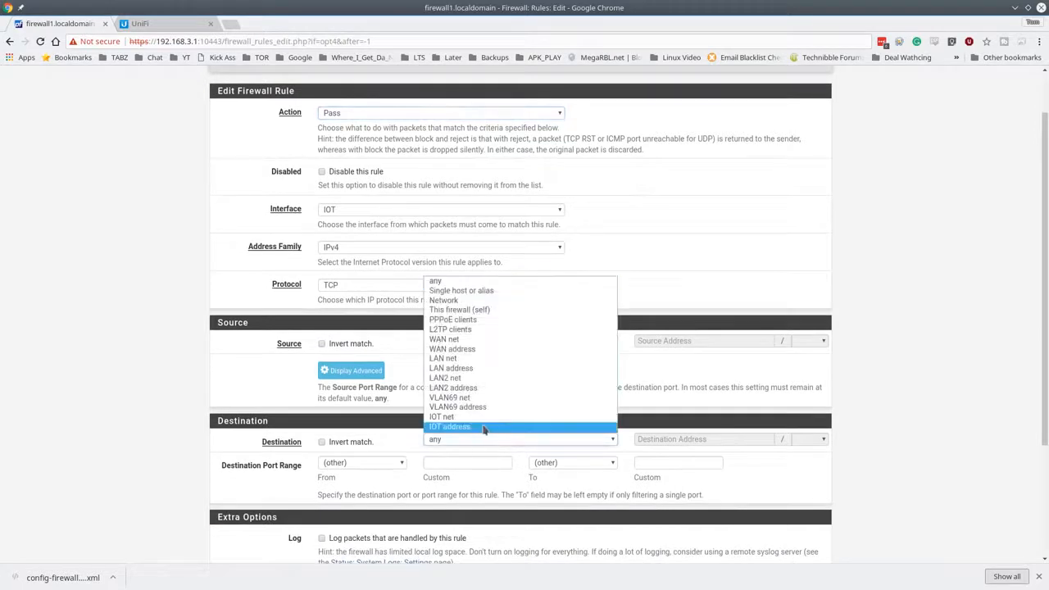
pyautogui.click(495, 361)
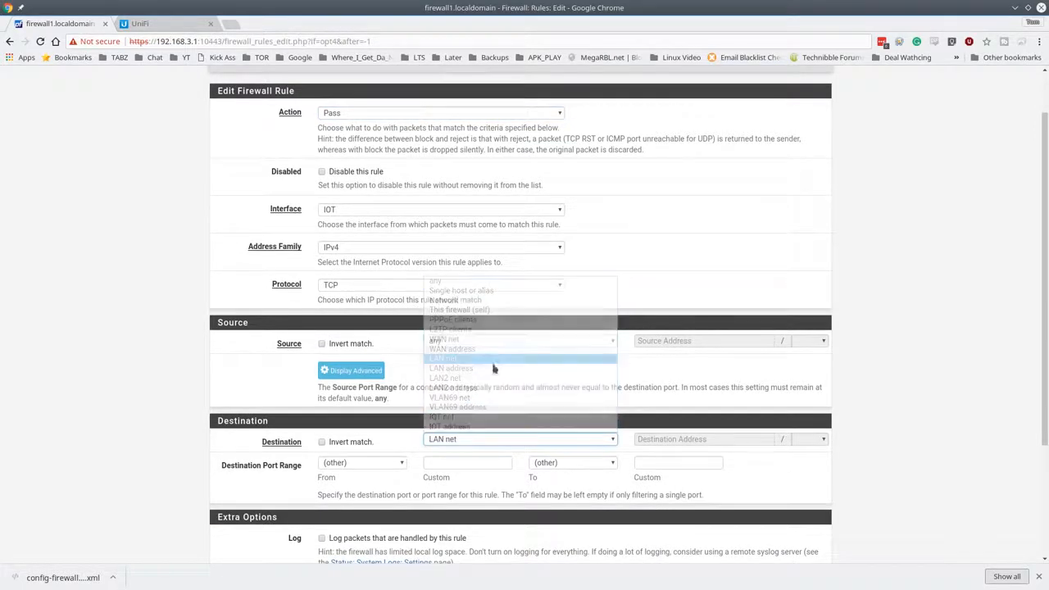
pyautogui.scroll(-2, 472, 456)
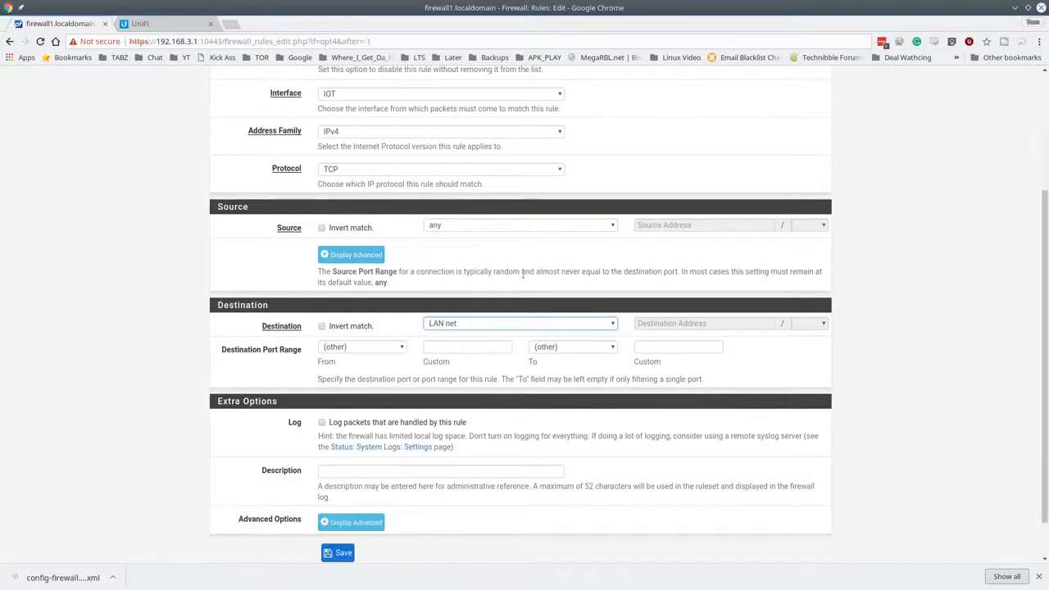
# - Set the new IOT rule's action to Block and its protocol to Any
pyautogui.scroll(3, 388, 161)
pyautogui.click(338, 171)
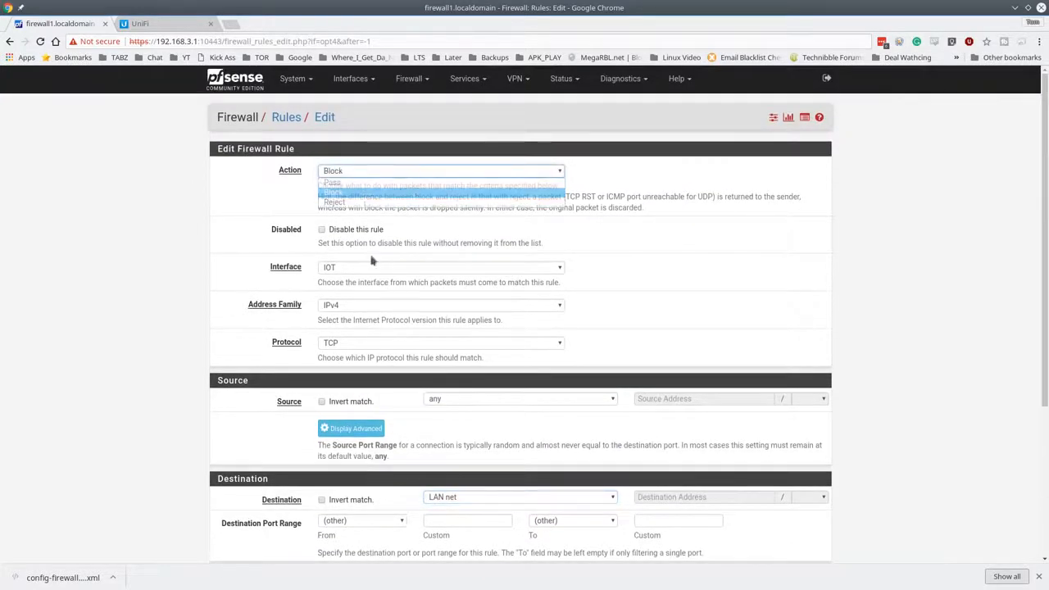
pyautogui.click(368, 183)
pyautogui.scroll(-4, 382, 367)
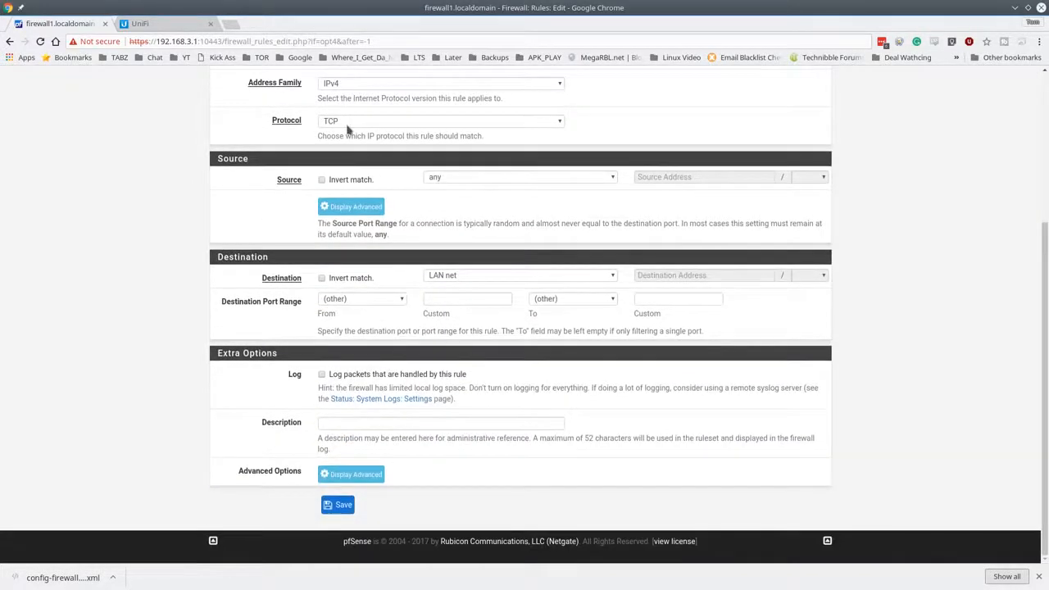
pyautogui.click(349, 126)
pyautogui.click(347, 135)
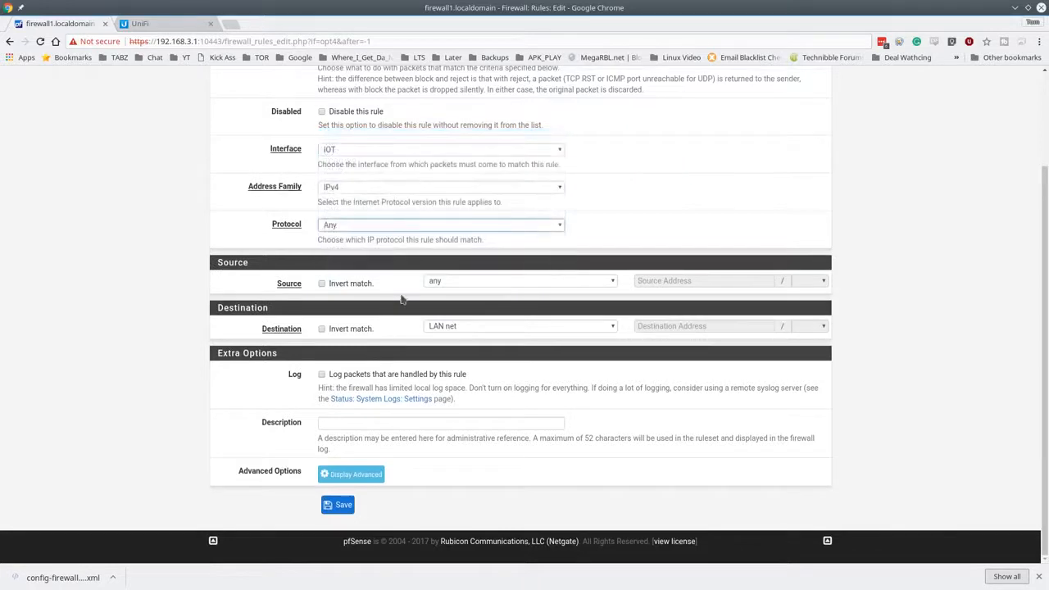
# - Describe the IOT block rule as "Block LAN", save it and apply the firewall changes
pyautogui.scroll(3, 401, 300)
pyautogui.scroll(-3, 401, 299)
pyautogui.click(336, 423)
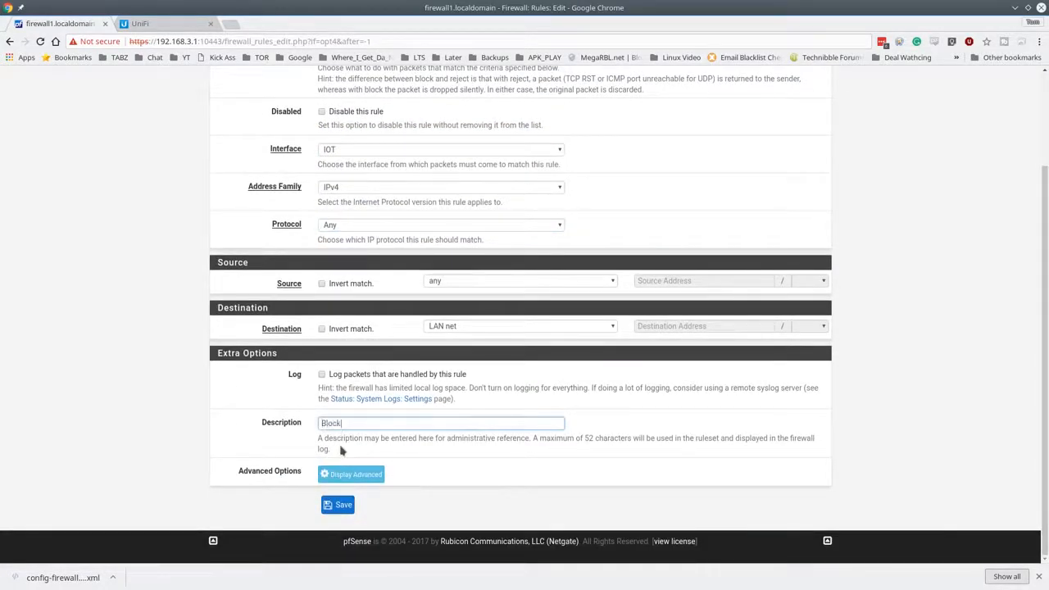
pyautogui.click(338, 505)
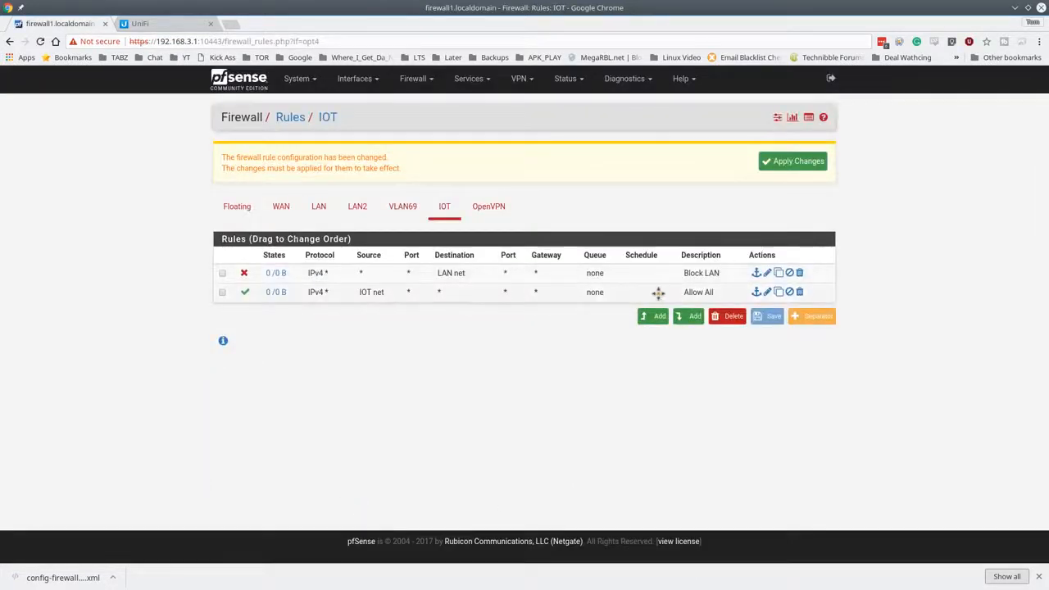
pyautogui.click(806, 160)
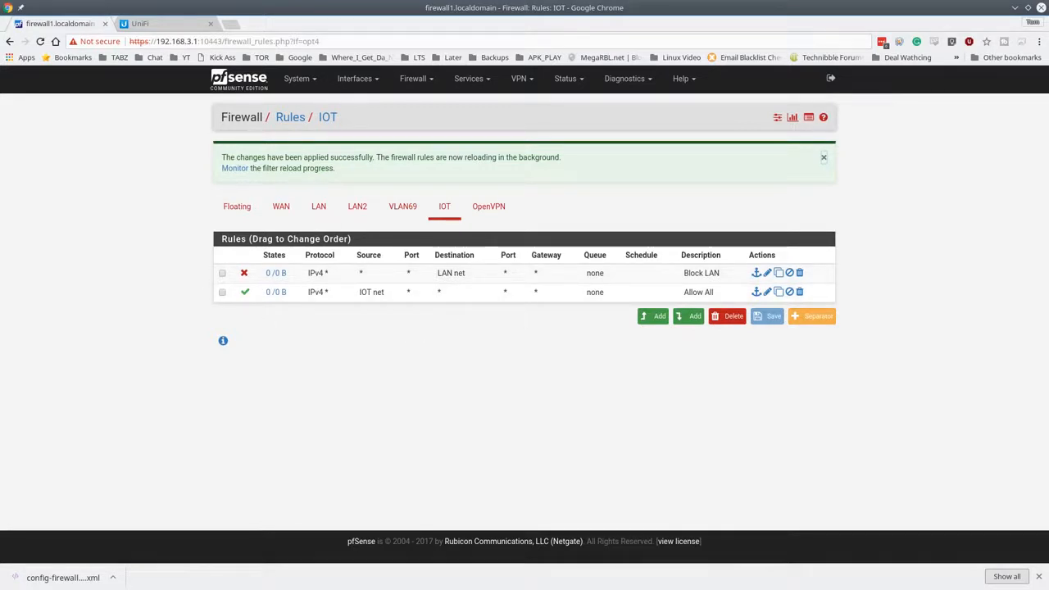
# - Review the VLAN69 firewall rules, then switch to the VLAN69 machine's Konsole session and place it clear of the rule list
pyautogui.click(409, 211)
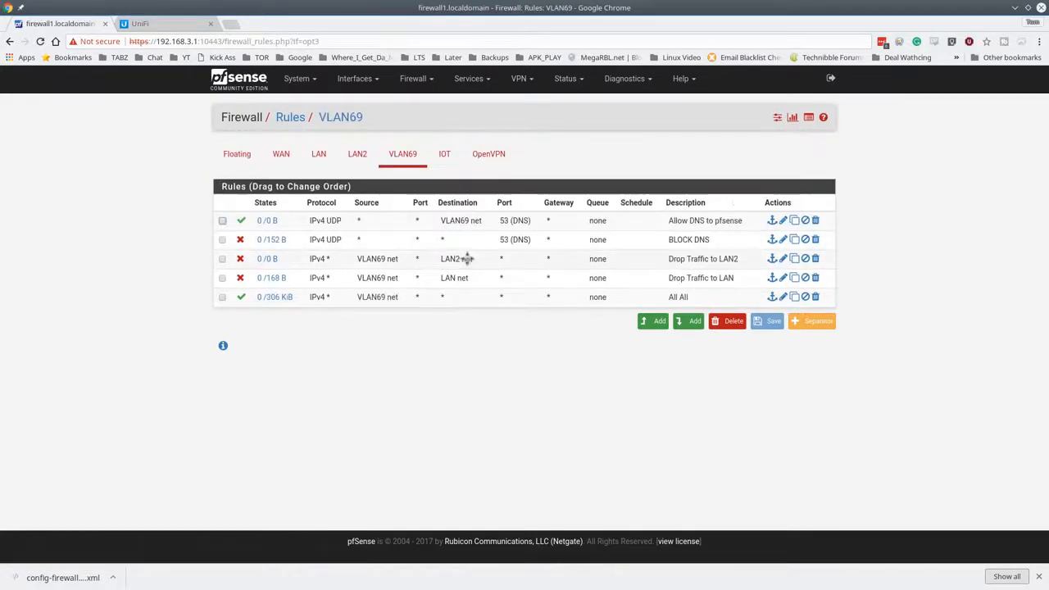
pyautogui.hotkey('alt', 'Tab')
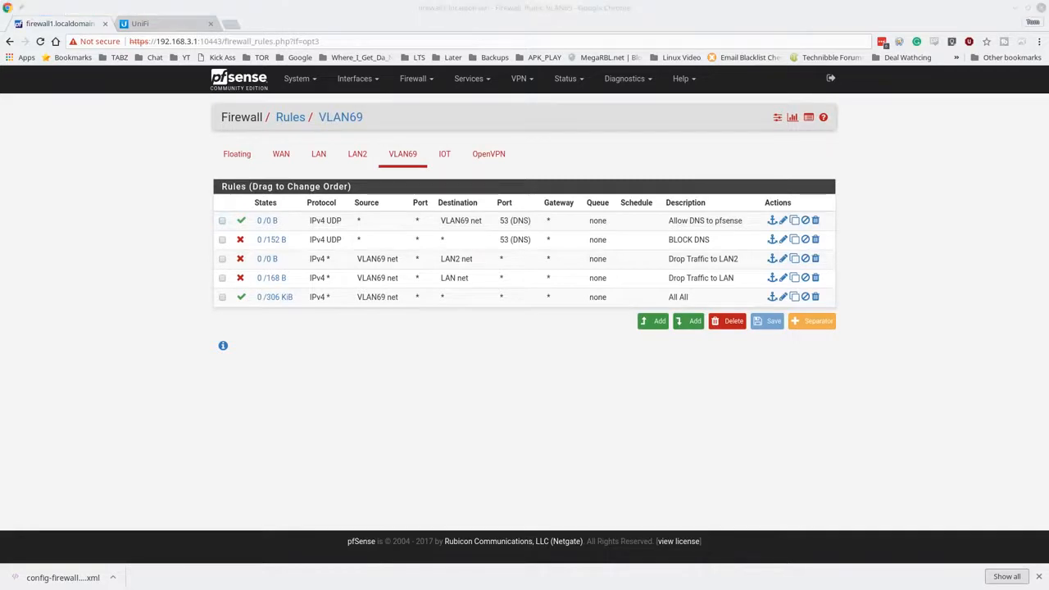
pyautogui.hotkey('alt', 'Tab')
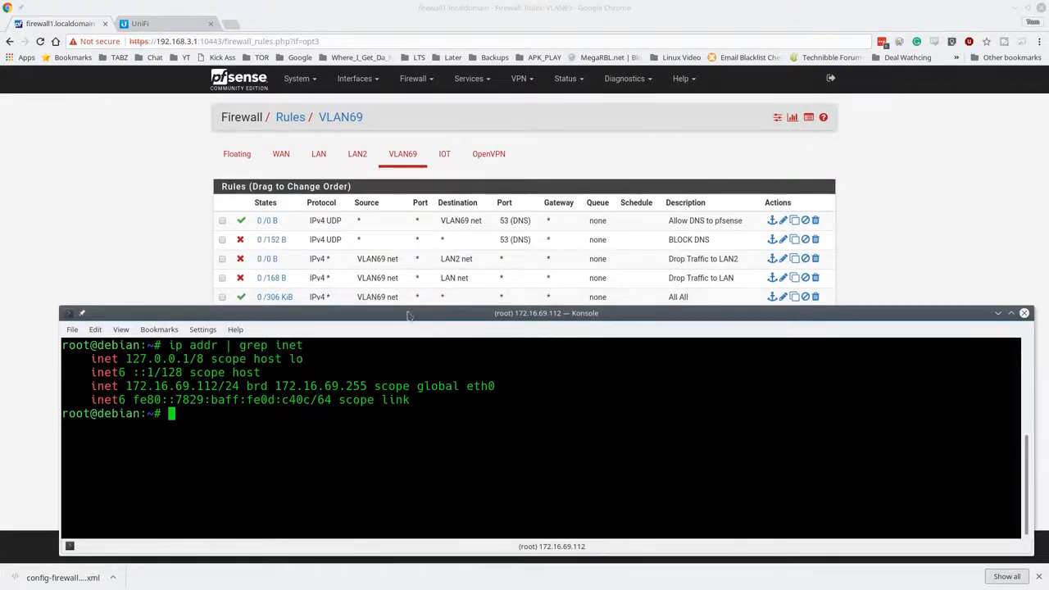
pyautogui.moveTo(409, 314); pyautogui.dragTo(405, 330)
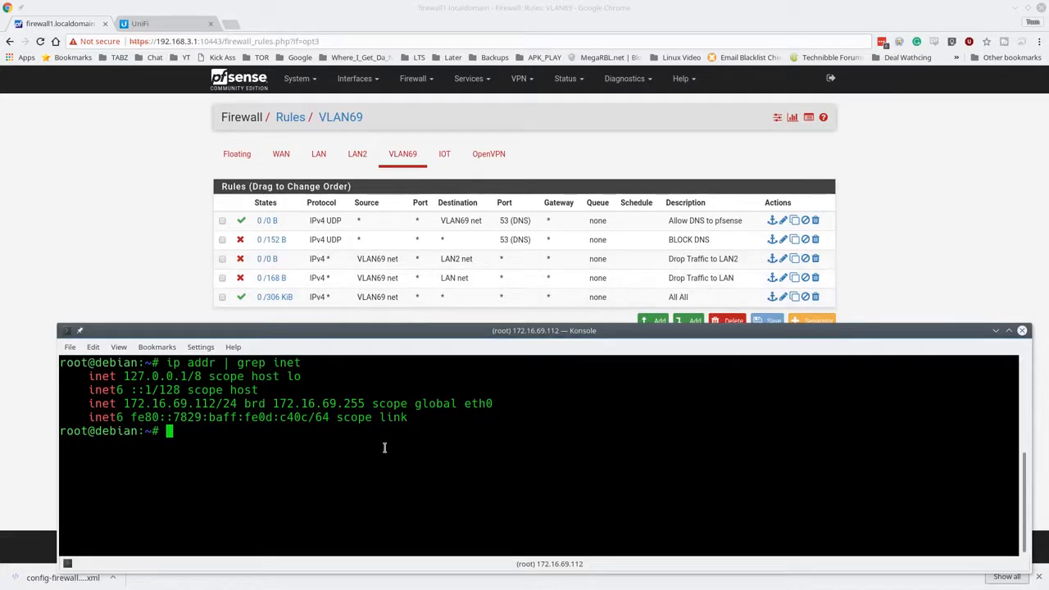
# - Disable the VLAN69 rules that drop traffic to LAN and LAN2, and apply the changes
pyautogui.click(240, 278)
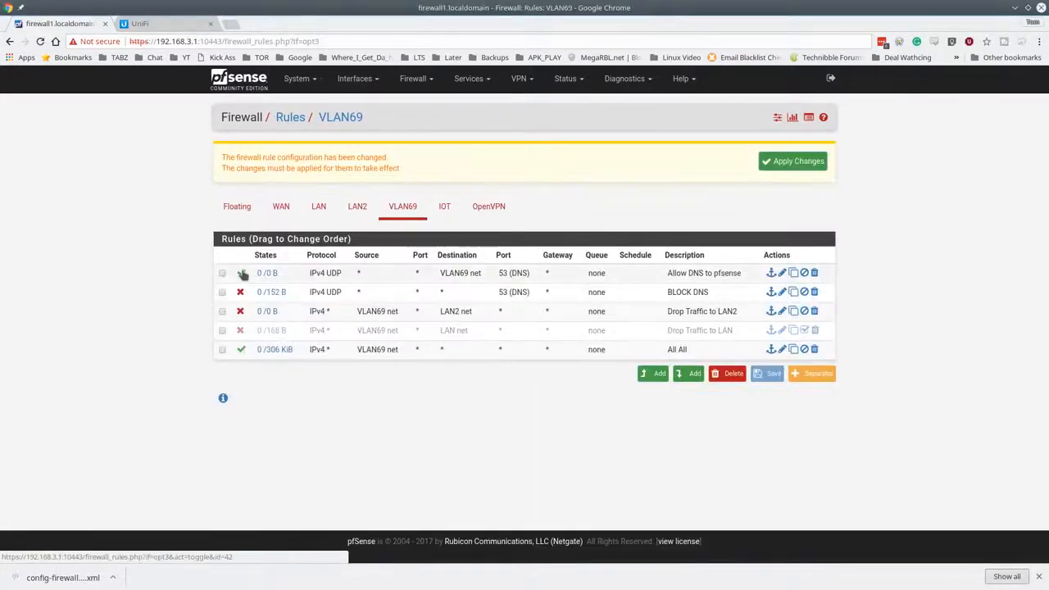
pyautogui.click(237, 314)
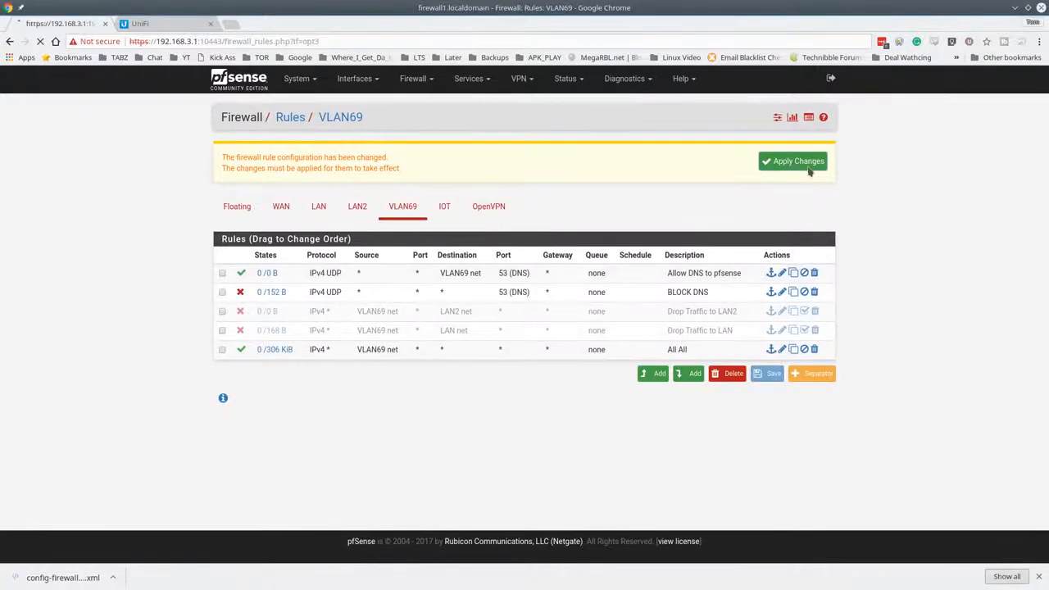
pyautogui.click(811, 167)
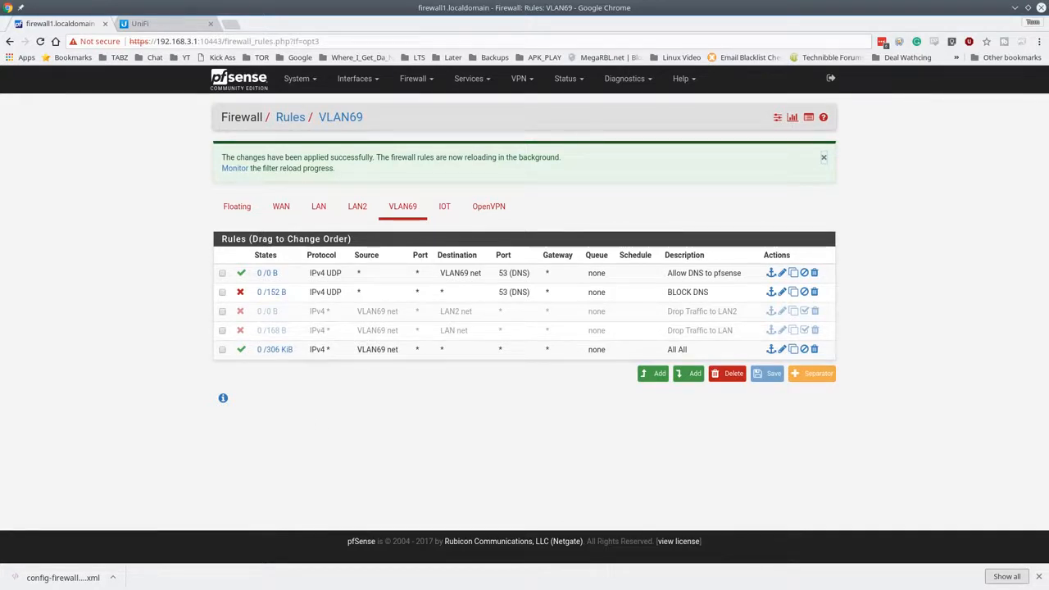
# - Switch to the Konsole session, ping 192.168.3.9 from the VLAN69 machine, and stop after a few replies
pyautogui.hotkey('alt', 'Tab')
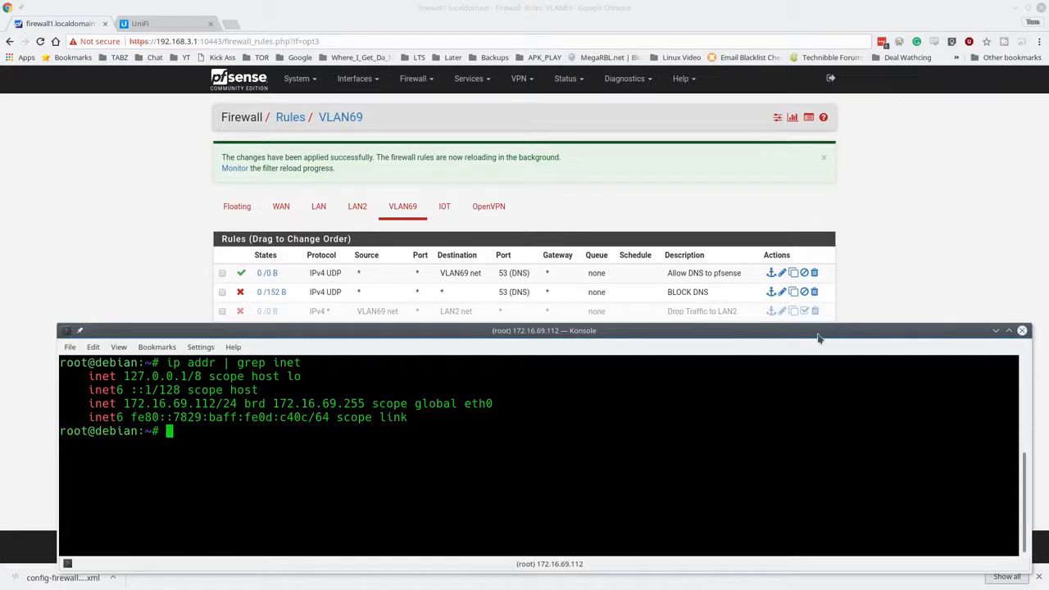
pyautogui.write('ping 192.168.3')
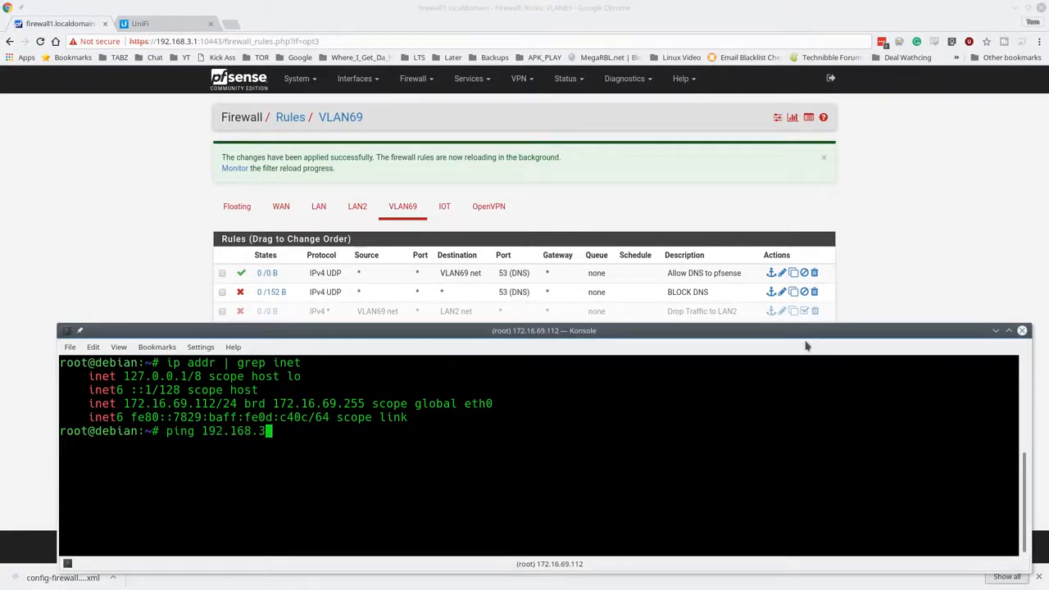
pyautogui.write('.9')
pyautogui.press('Return')
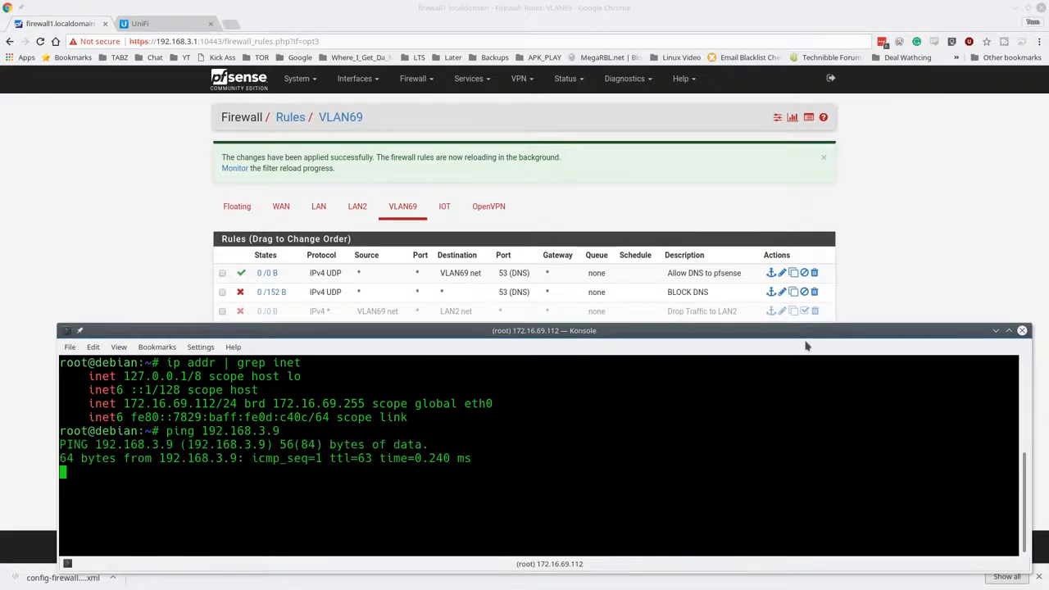
pyautogui.hotkey('ctrl', 'c')
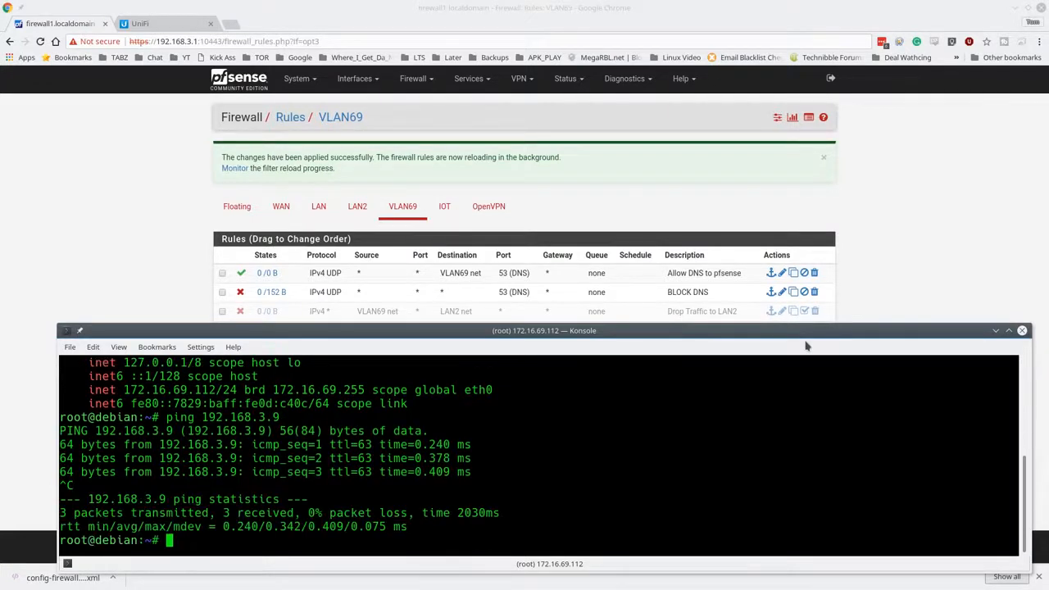
# - Ping 192.168.2.5 from the VLAN69 machine to test access to the other network
pyautogui.press('Up')
pyautogui.press('BackSpace')
pyautogui.press('BackSpace')
pyautogui.press('BackSpace')
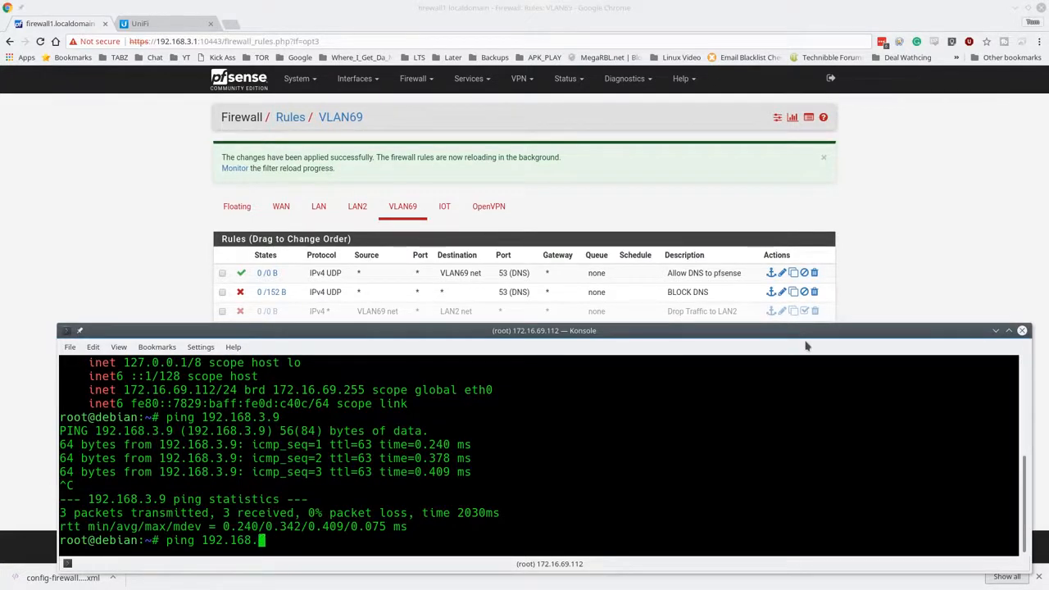
pyautogui.write('2.5')
pyautogui.press('Return')
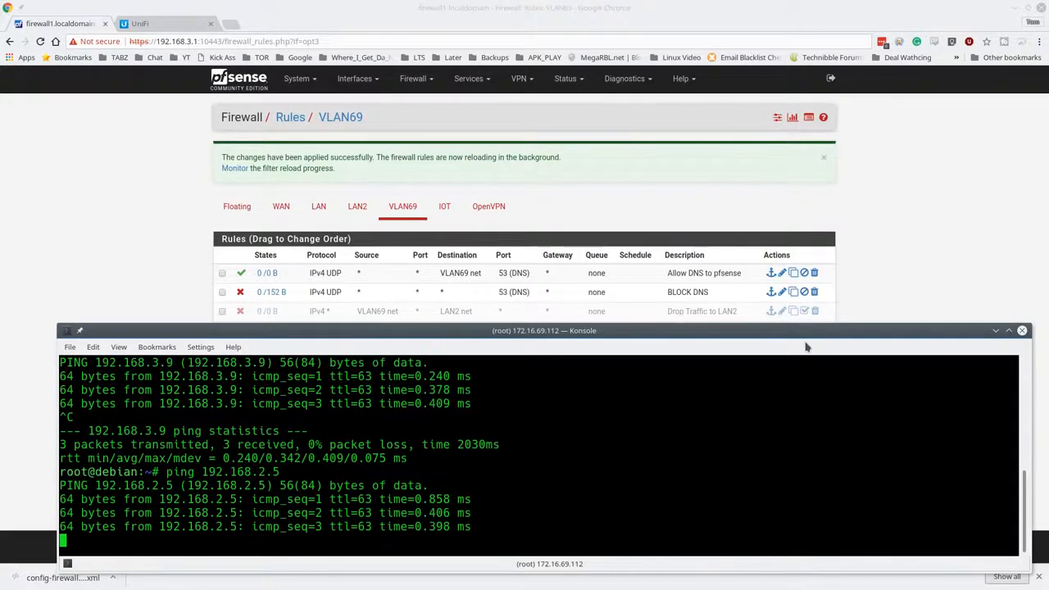
# - Stop the running ping, then ping google.com from the VLAN69 machine to test internet access, stopping after a few replies
pyautogui.hotkey('ctrl', 'c')
pyautogui.write('ping ')
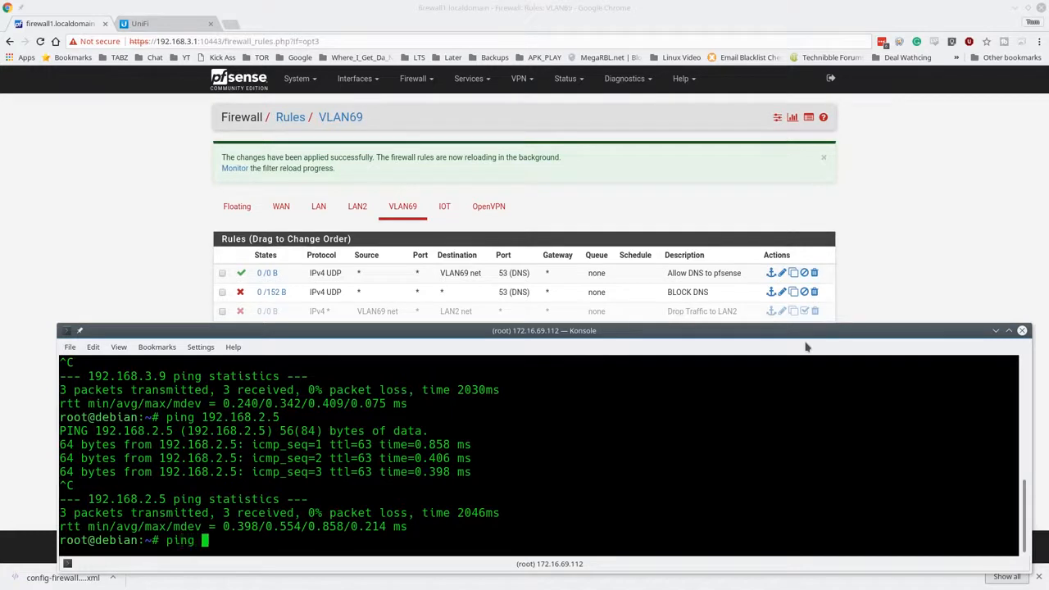
pyautogui.write('google.com')
pyautogui.press('Return')
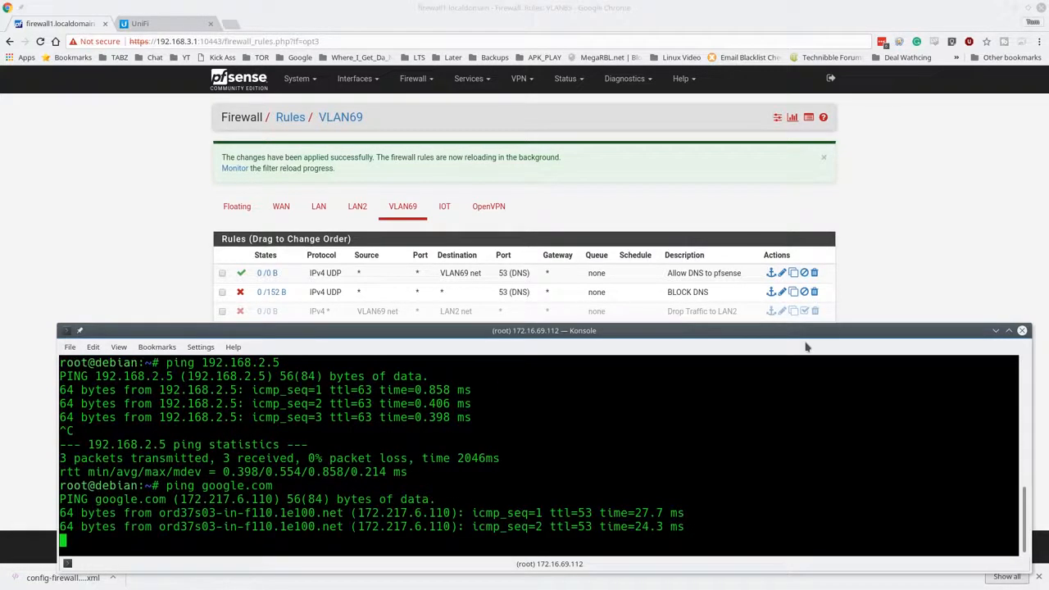
pyautogui.hotkey('ctrl', 'c')
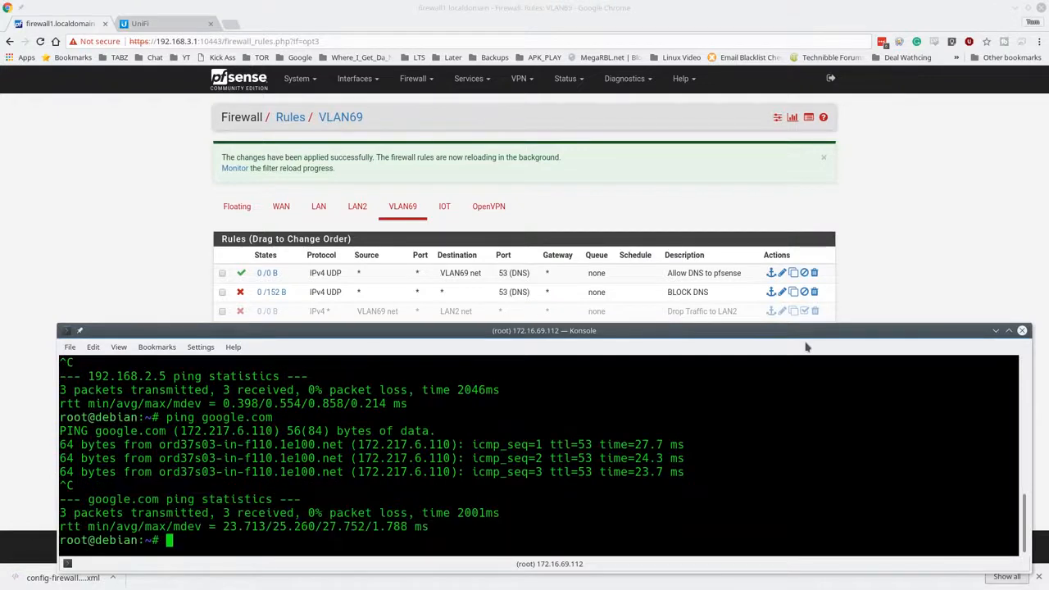
# - Return to the pfSense VLAN69 rules, re-enable the Drop Traffic to LAN2 and Drop Traffic to LAN rules, and apply the changes
pyautogui.click(119, 252)
pyautogui.click(240, 312)
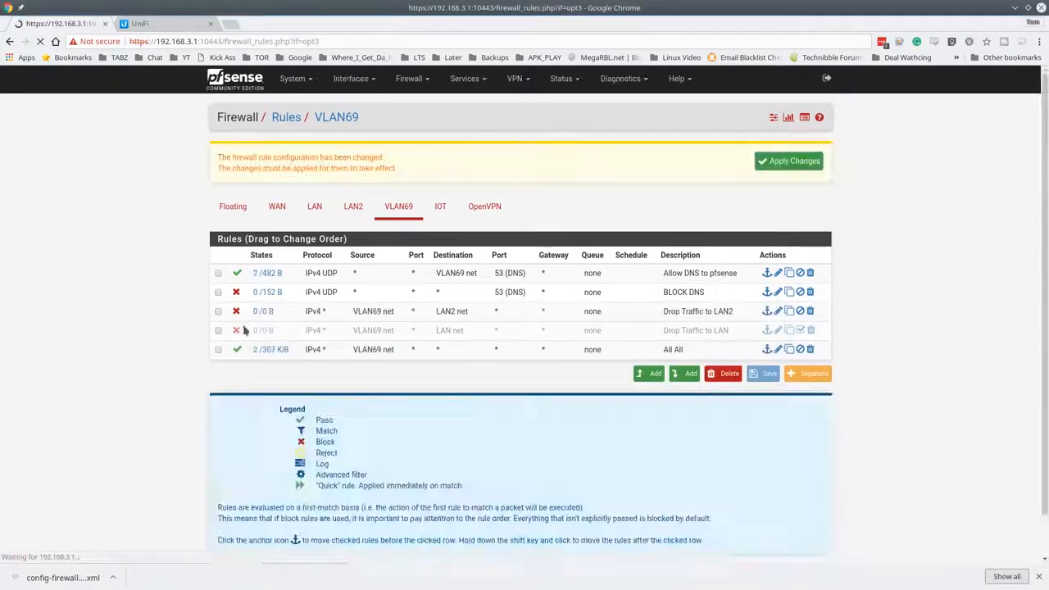
pyautogui.click(240, 330)
pyautogui.click(807, 163)
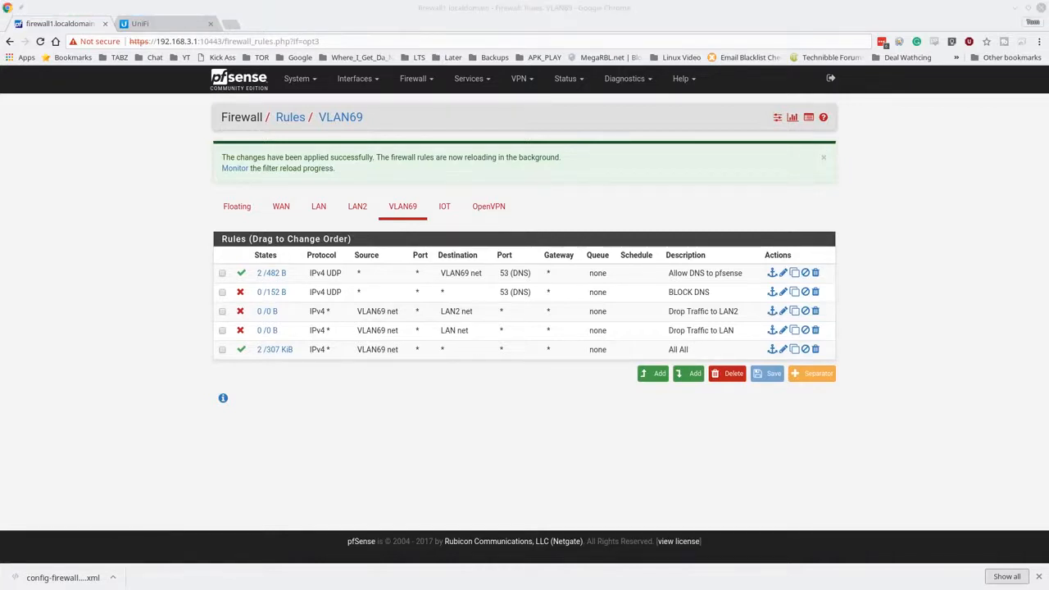
# - Switch to the Konsole session and ping google.com again from the VLAN69 machine, stopping after a few replies
pyautogui.hotkey('alt', 'Tab')
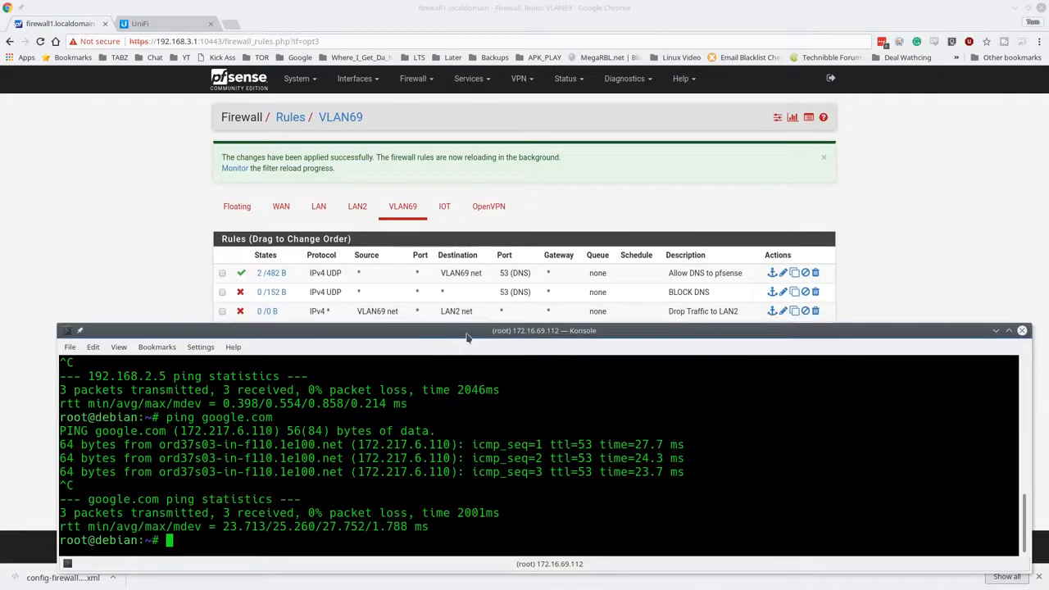
pyautogui.press('Up')
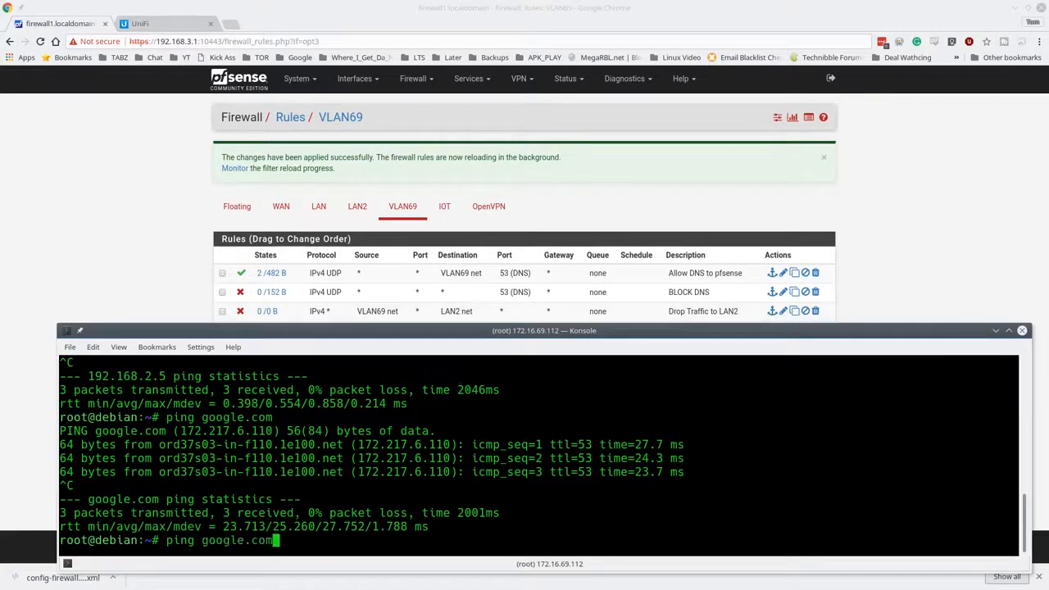
pyautogui.press('Return')
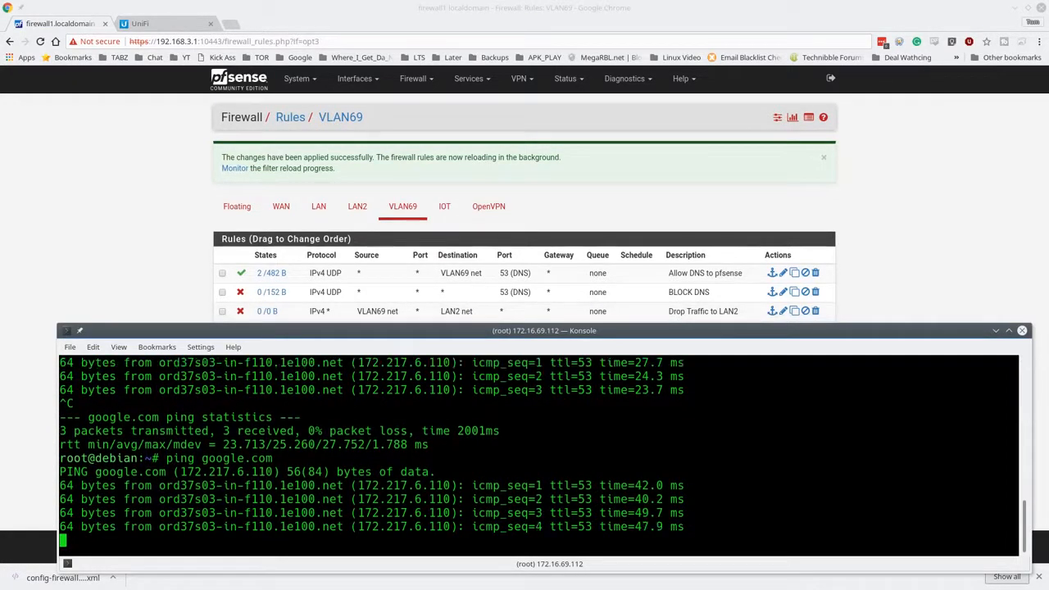
pyautogui.hotkey('ctrl', 'c')
# - Ping 192.168.2.5 from the VLAN69 machine to test the LAN2 block, and stop after a few seconds
pyautogui.write('ping 192.168.2.5')
pyautogui.press('Return')
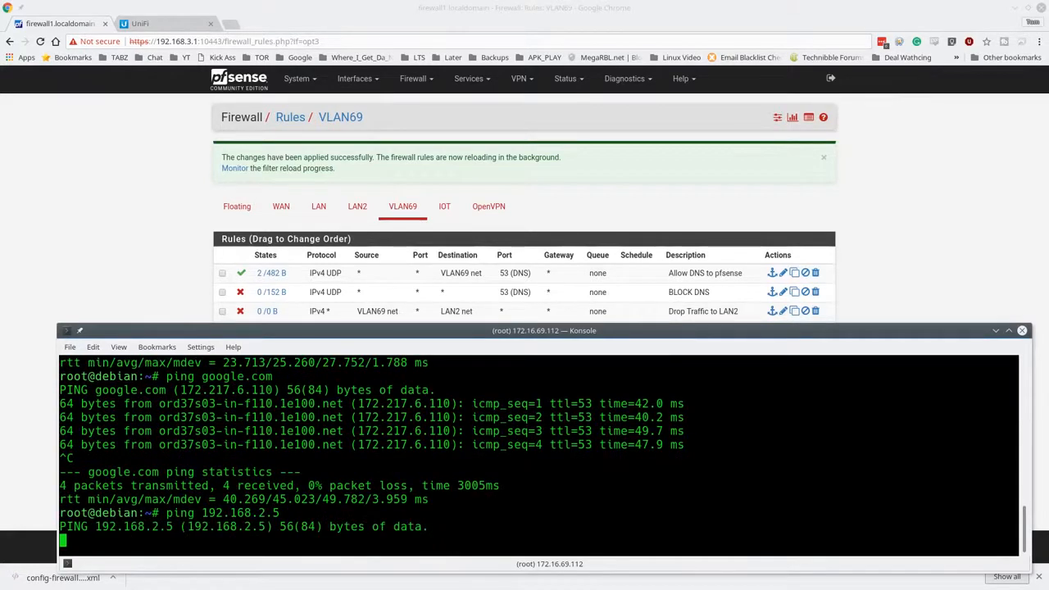
pyautogui.hotkey('ctrl', 'c')
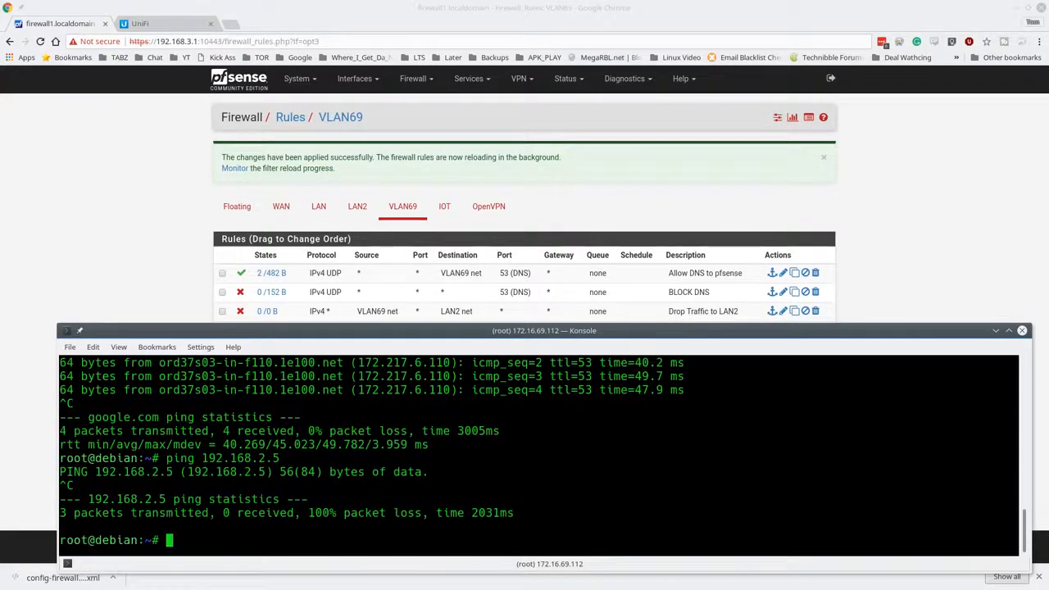
# - Ping 192.168.3.9 from the VLAN69 machine to test the LAN block, and stop after a few seconds
pyautogui.press('Up')
pyautogui.press('Up')
pyautogui.press('Down')
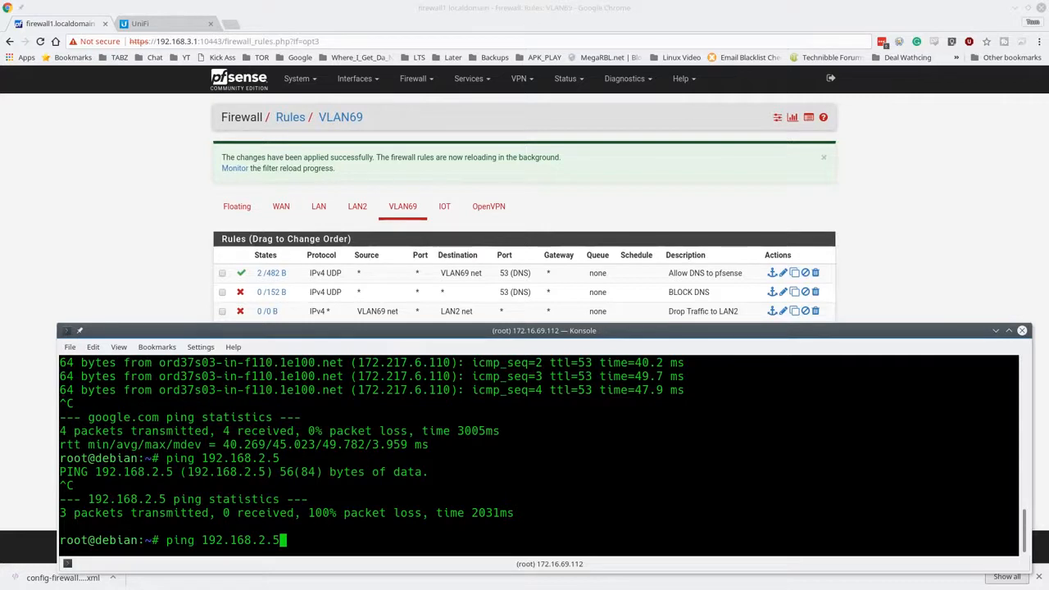
pyautogui.press('Return')
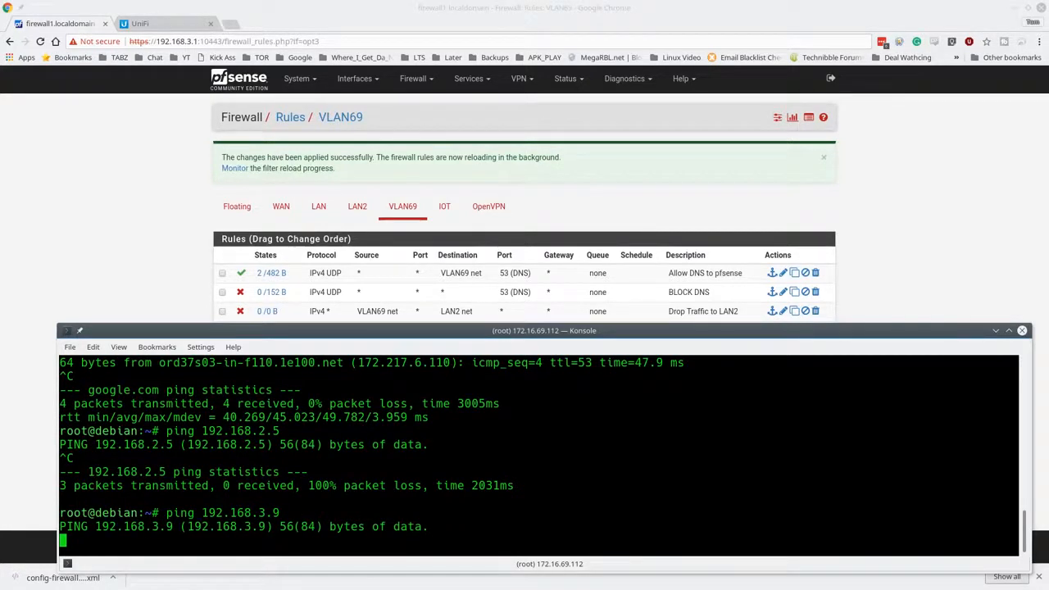
pyautogui.hotkey('ctrl', 'c')
# - Return to pfSense, review the settings of the VLAN69 BLOCK DNS rule, then save the rule and apply the changes
pyautogui.click(129, 274)
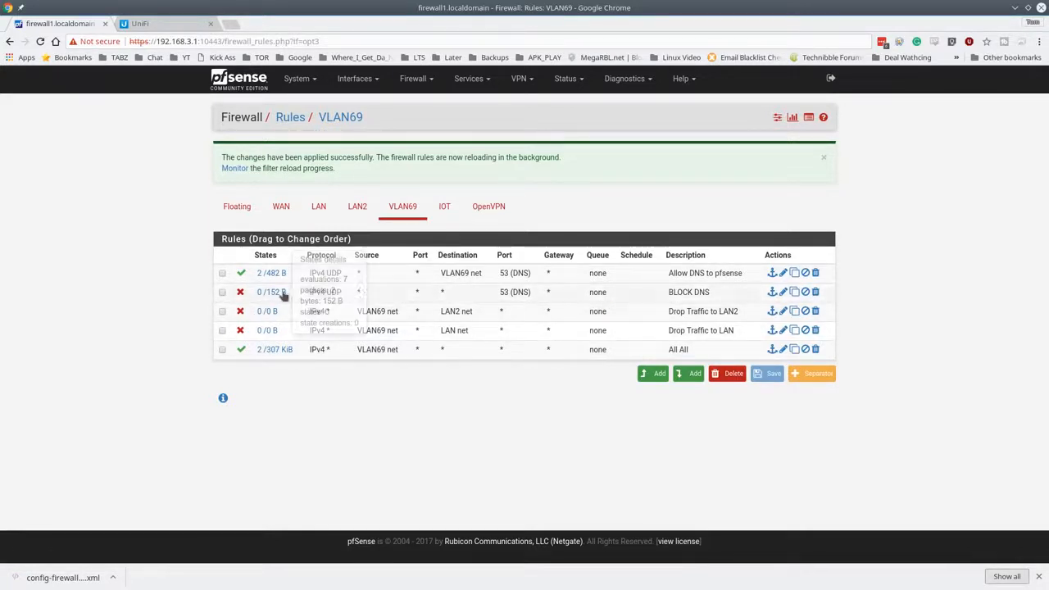
pyautogui.click(783, 292)
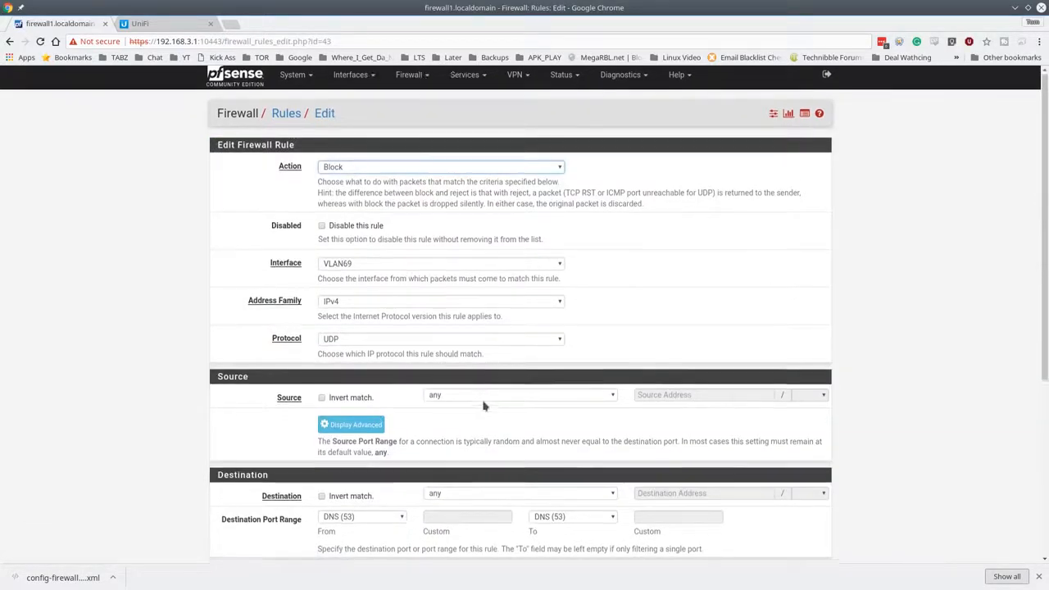
pyautogui.scroll(-3, 552, 398)
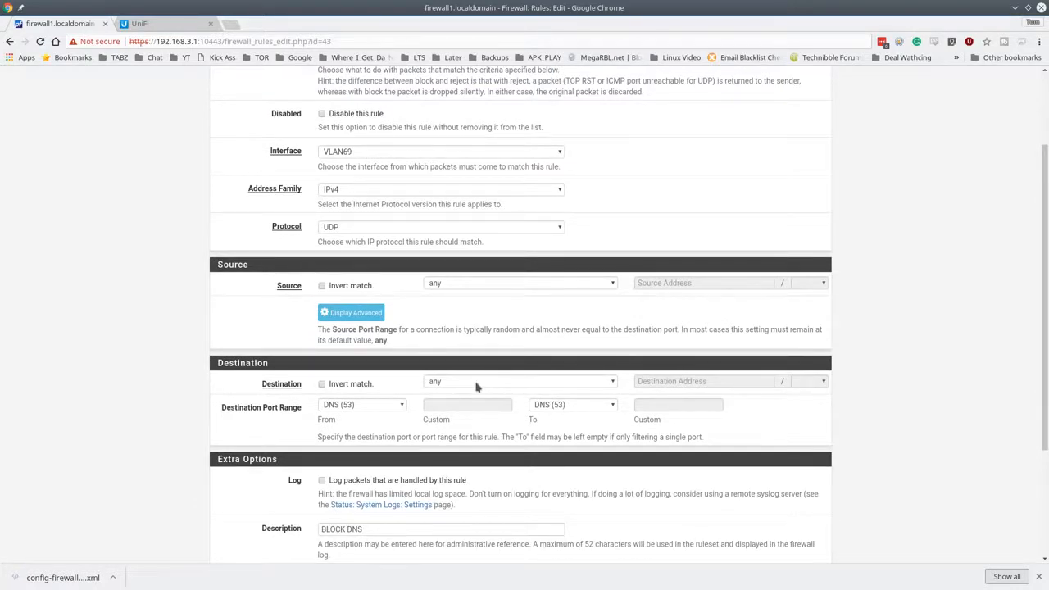
pyautogui.scroll(-4, 476, 386)
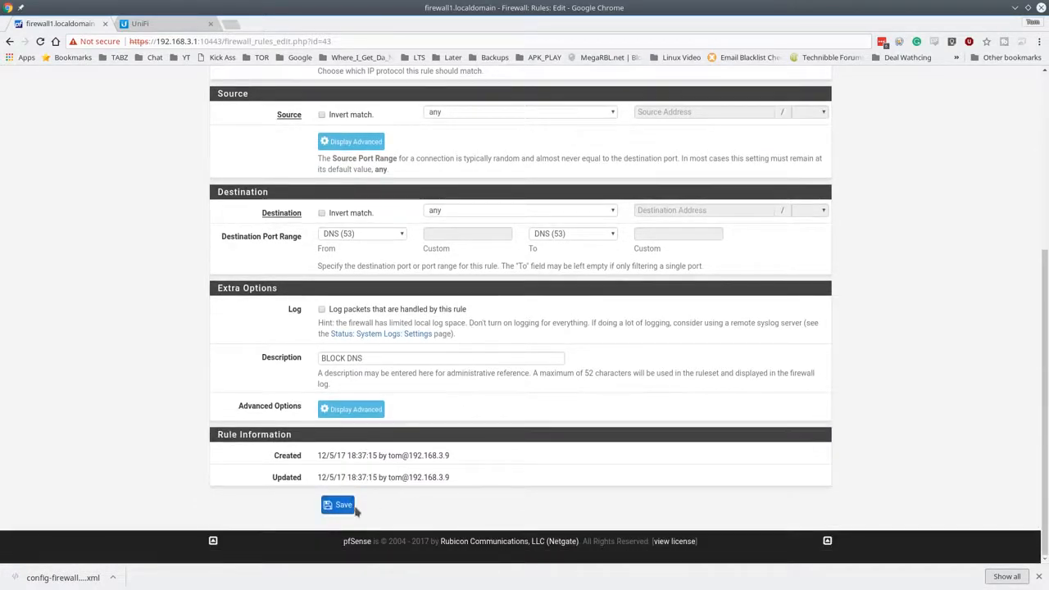
pyautogui.click(354, 508)
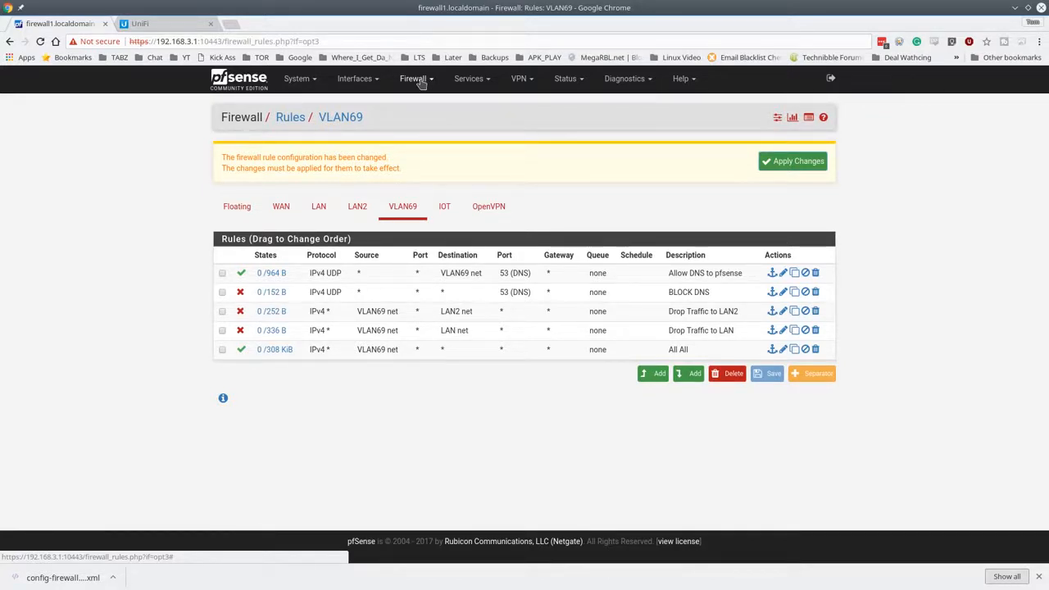
pyautogui.click(791, 164)
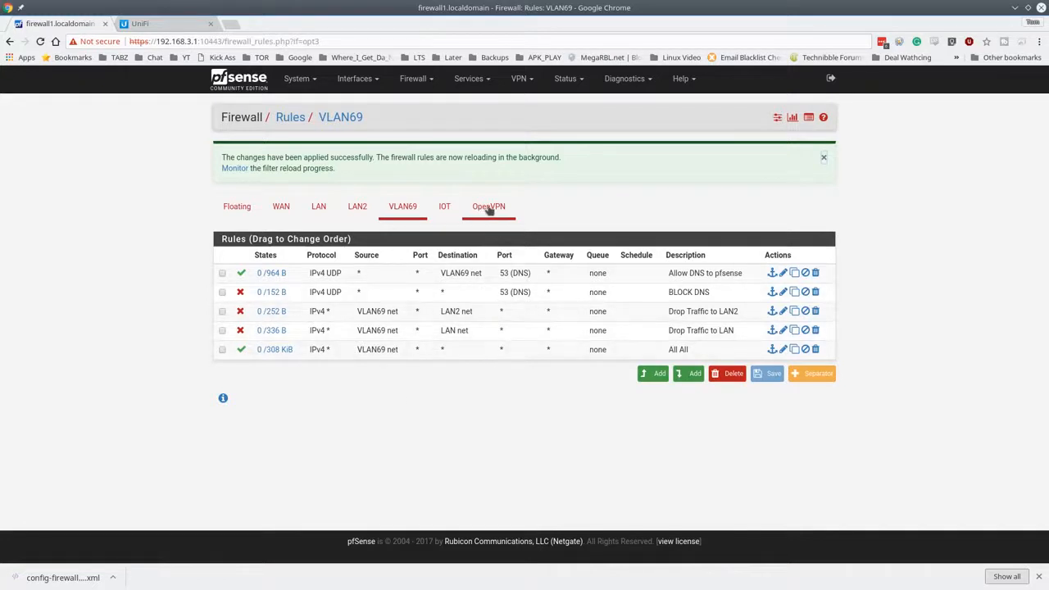
# - Copy the IOT interface's Block LAN rule with destination LAN2 net and description Block LAN2, then save and apply it
pyautogui.click(442, 208)
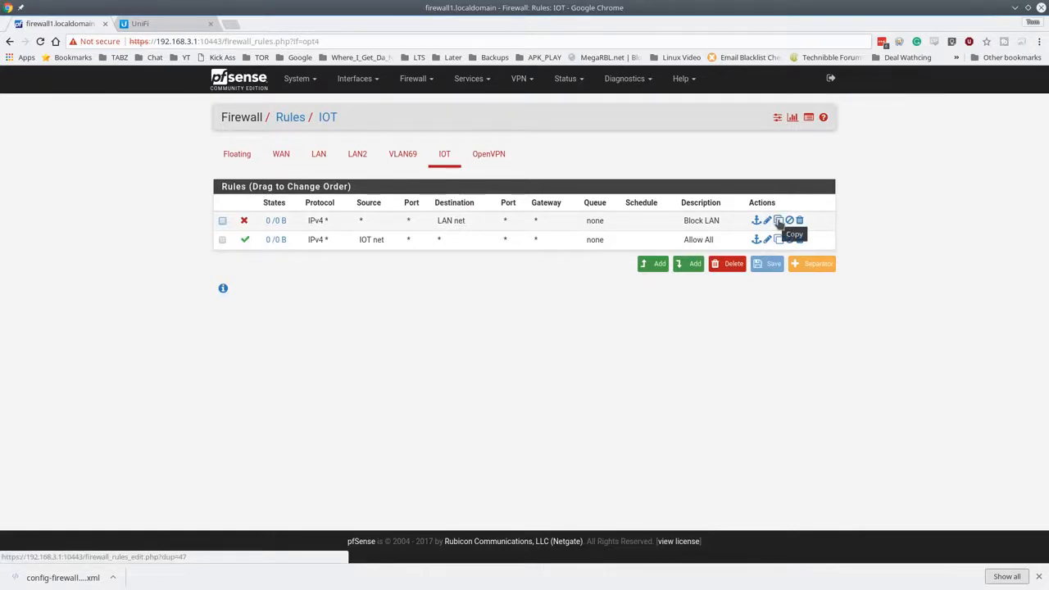
pyautogui.click(778, 221)
pyautogui.scroll(-2, 486, 354)
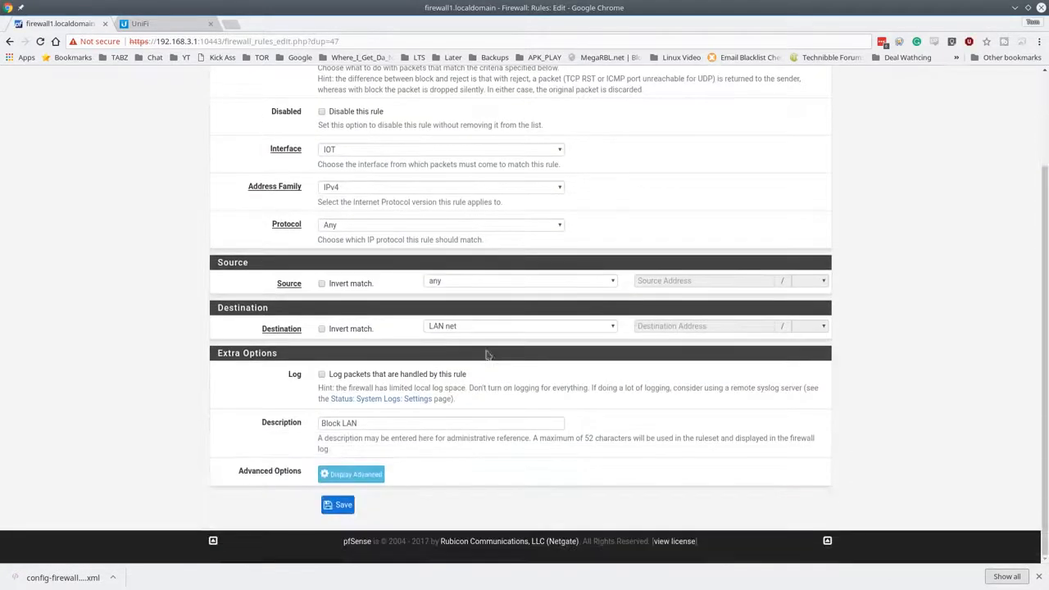
pyautogui.click(473, 327)
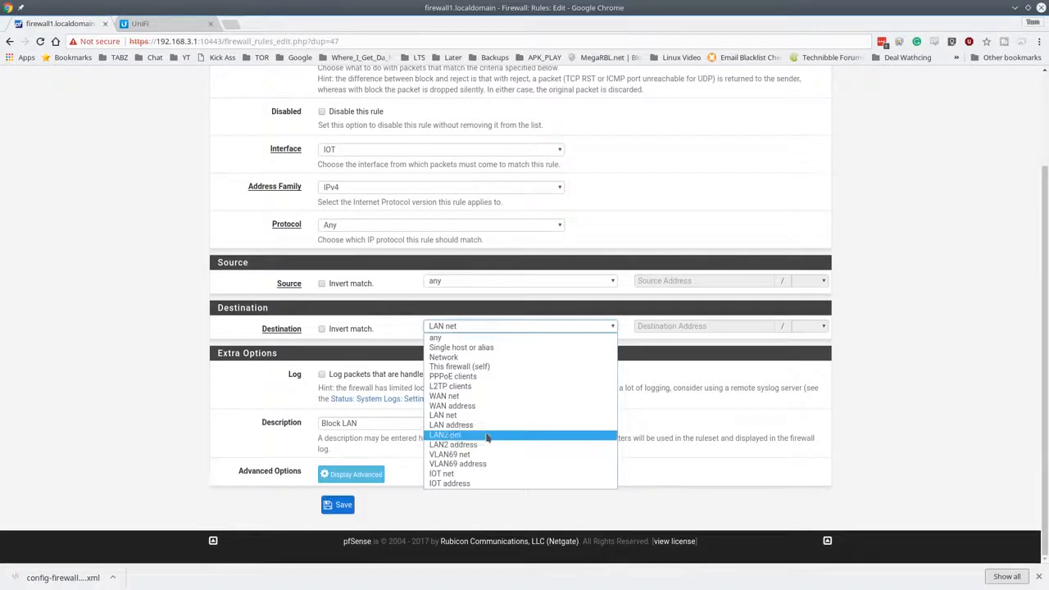
pyautogui.click(486, 435)
pyautogui.click(389, 423)
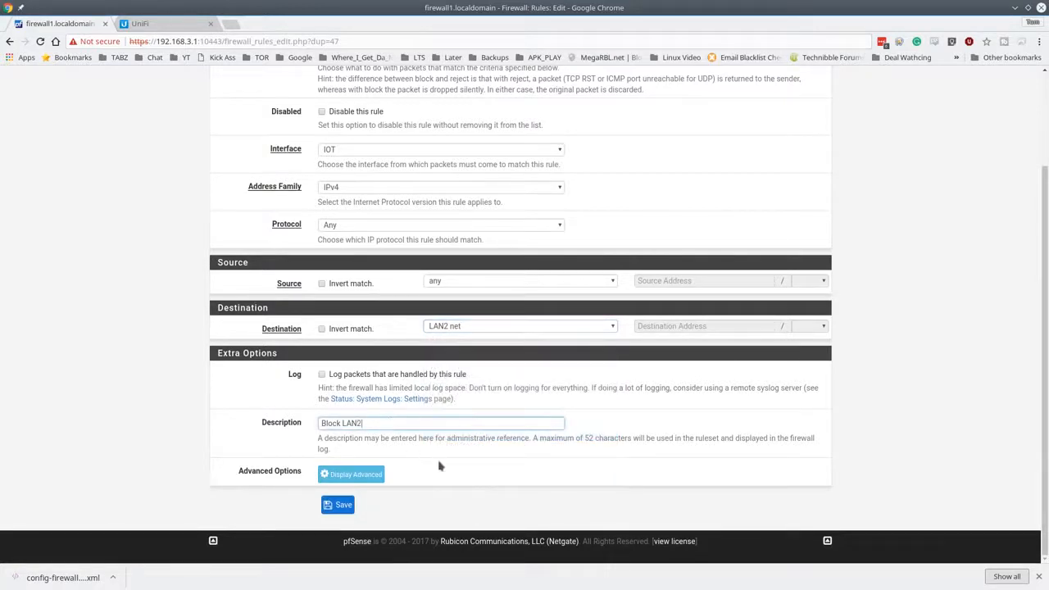
pyautogui.click(336, 503)
pyautogui.click(791, 159)
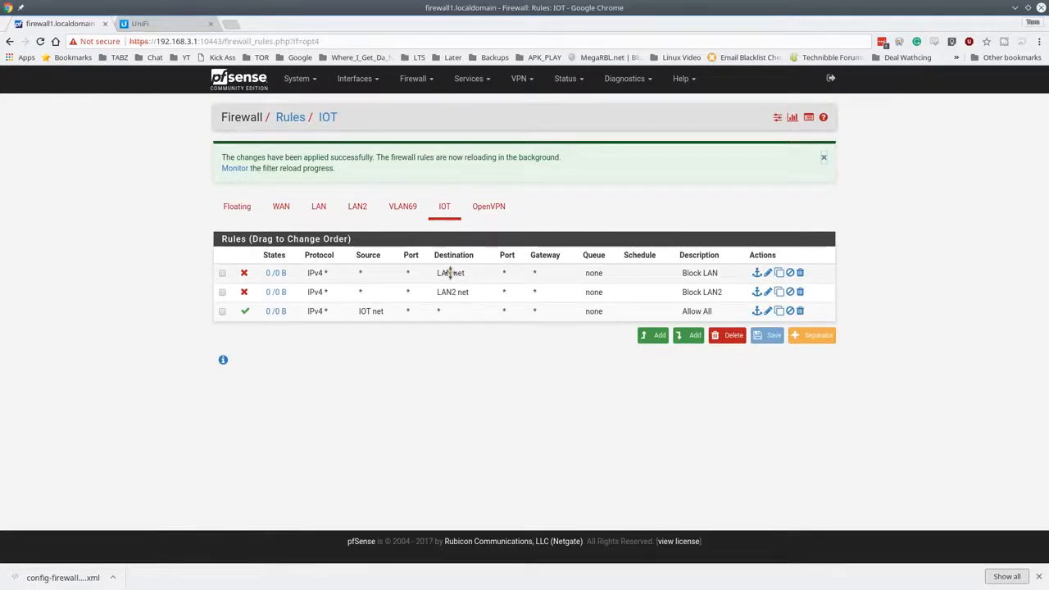
# - Switch to the UniFi controller and start a new network named IOT Insecure with the purpose VLAN Only
pyautogui.click(148, 27)
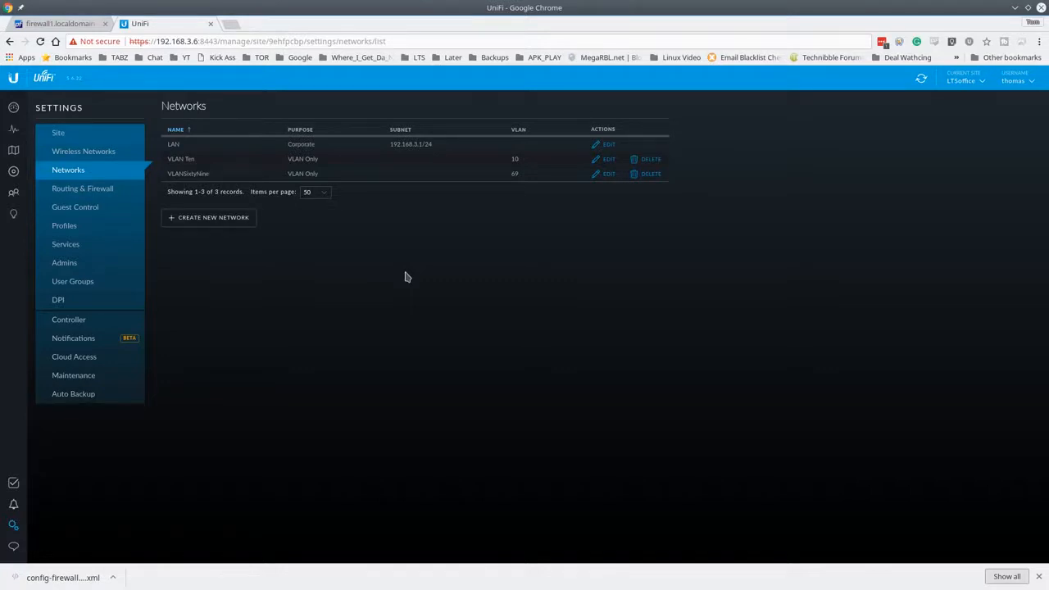
pyautogui.click(211, 218)
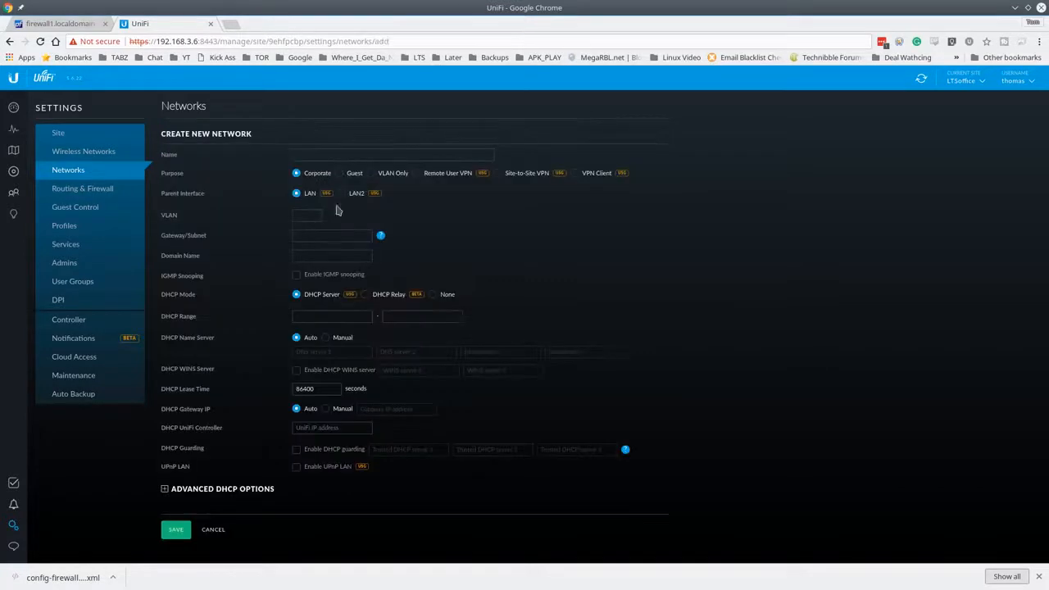
pyautogui.click(370, 173)
pyautogui.click(370, 156)
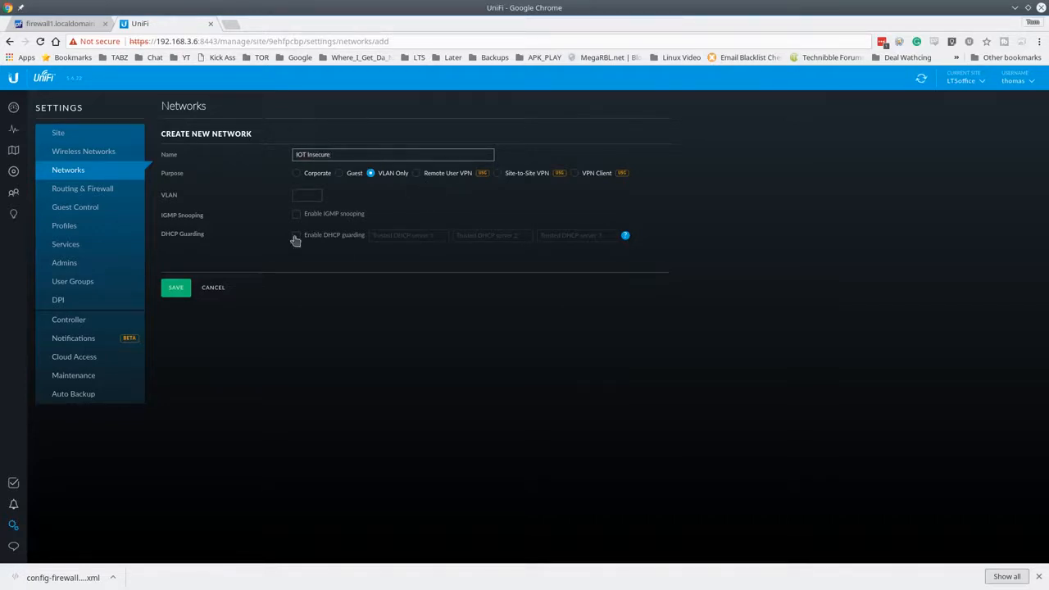
pyautogui.click(298, 196)
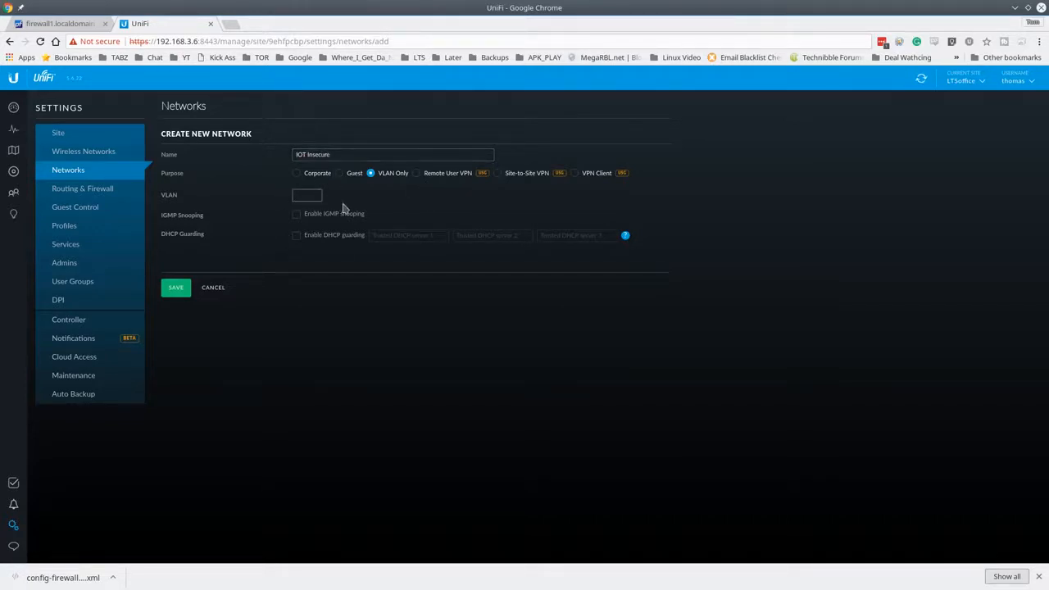
# - Switch back to pfSense and look up the VLAN tag of the Internet of Insecure Things interface
pyautogui.click(55, 24)
pyautogui.click(366, 82)
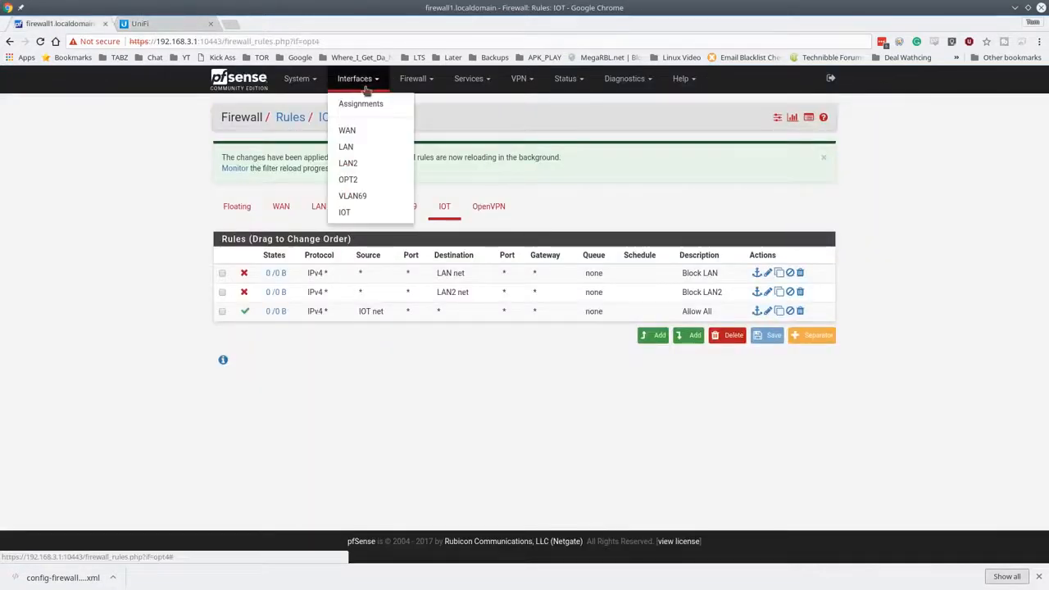
pyautogui.click(362, 104)
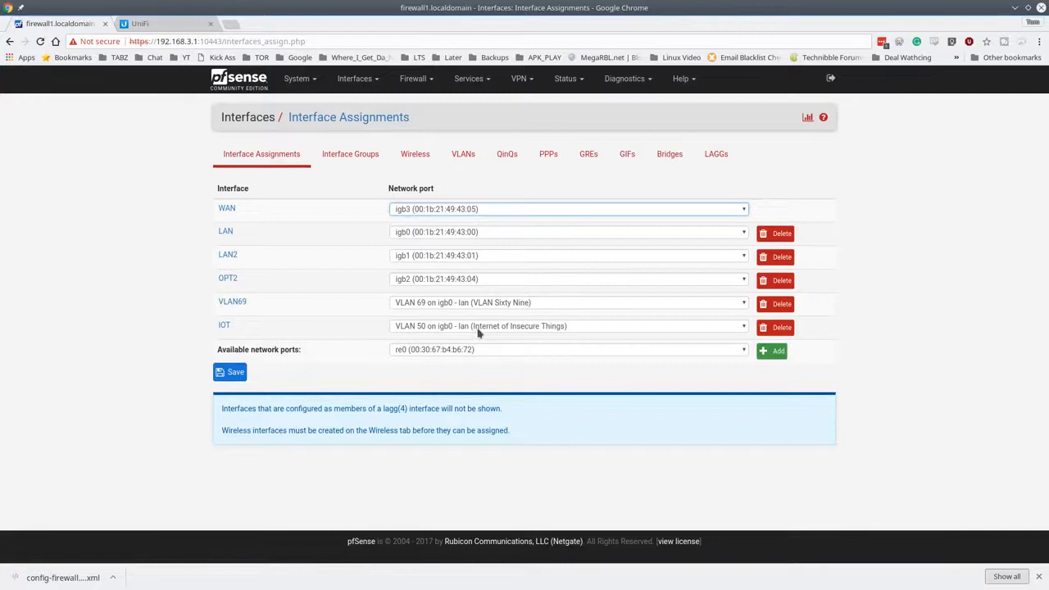
pyautogui.click(460, 154)
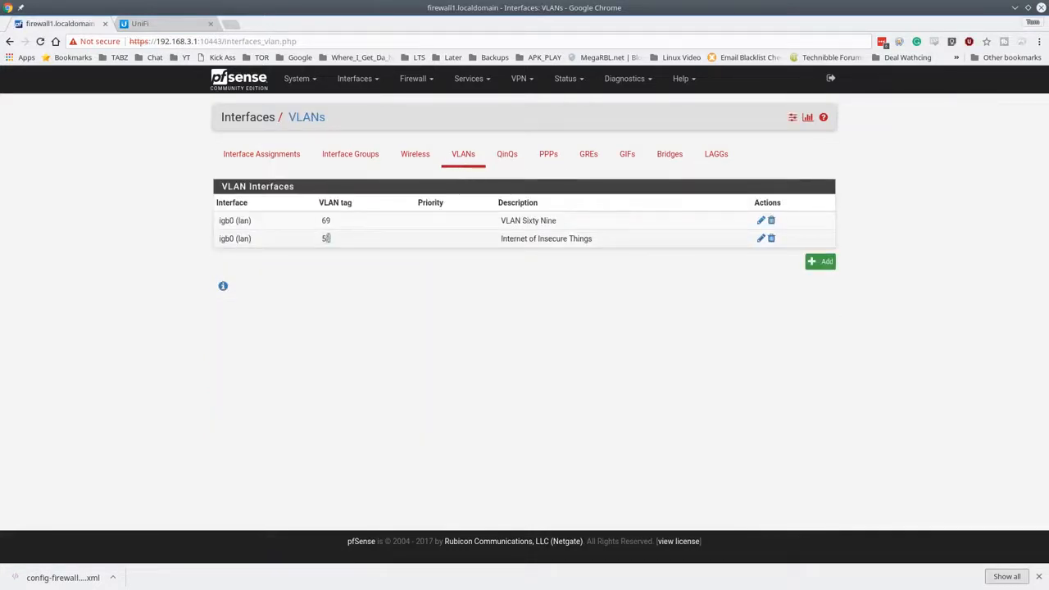
# - Return to the UniFi controller, set the IOT Insecure network's VLAN to 50, and save the network
pyautogui.click(164, 24)
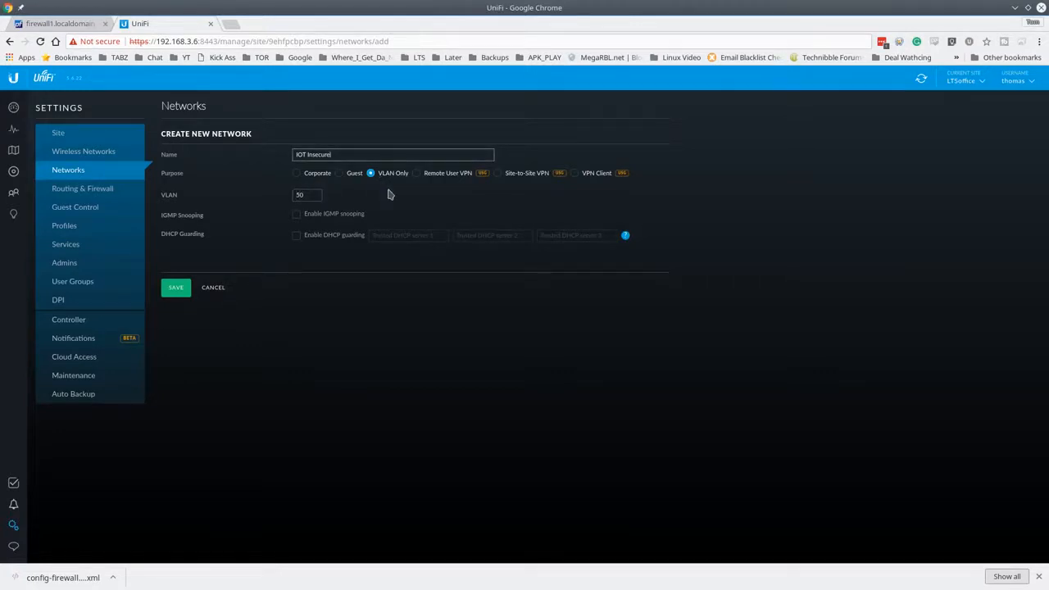
pyautogui.click(319, 199)
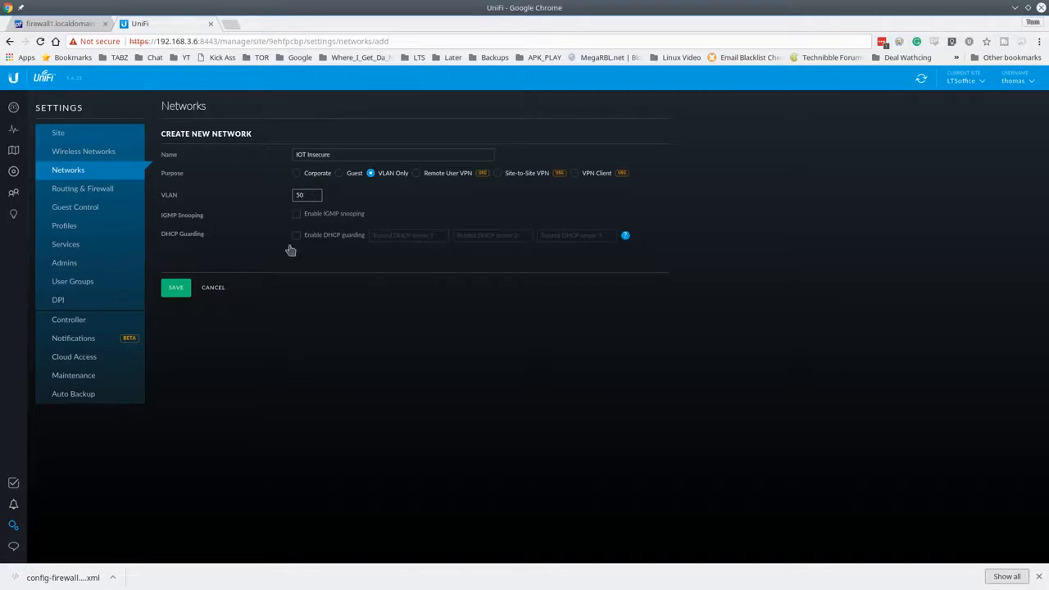
pyautogui.click(176, 287)
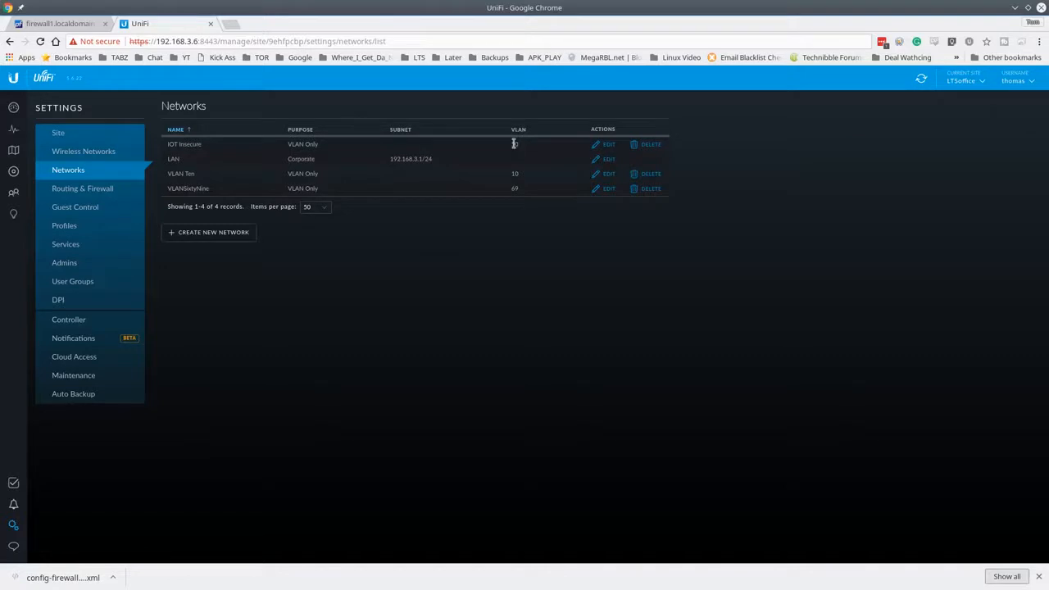
# - Open the device details of the 8 port Switch In Rack and inspect its port list, including the pfSense uplink on port 1
pyautogui.click(13, 171)
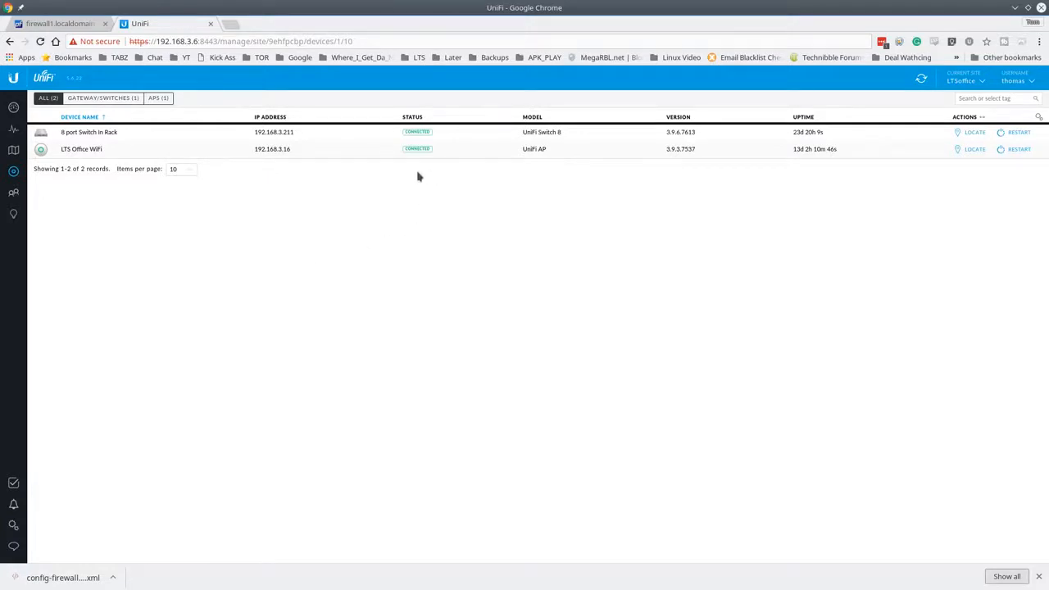
pyautogui.click(271, 135)
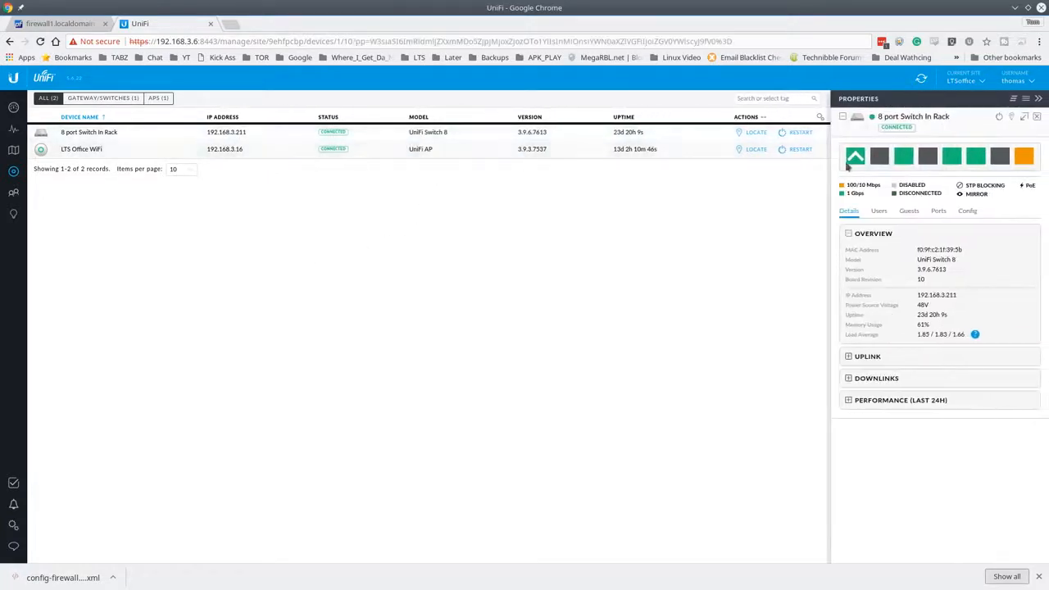
pyautogui.click(1023, 116)
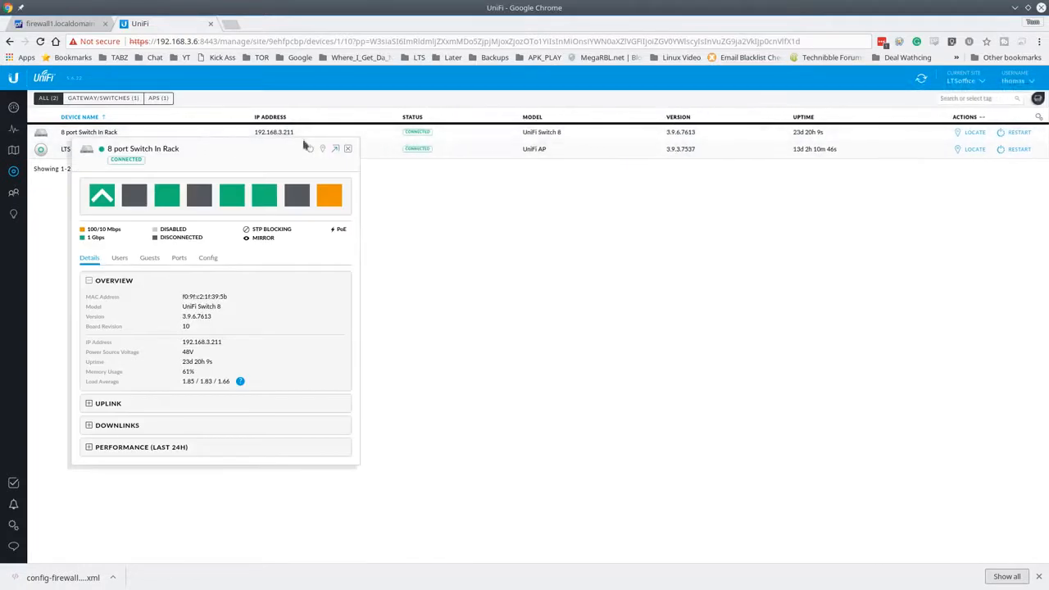
pyautogui.moveTo(250, 146); pyautogui.dragTo(413, 158)
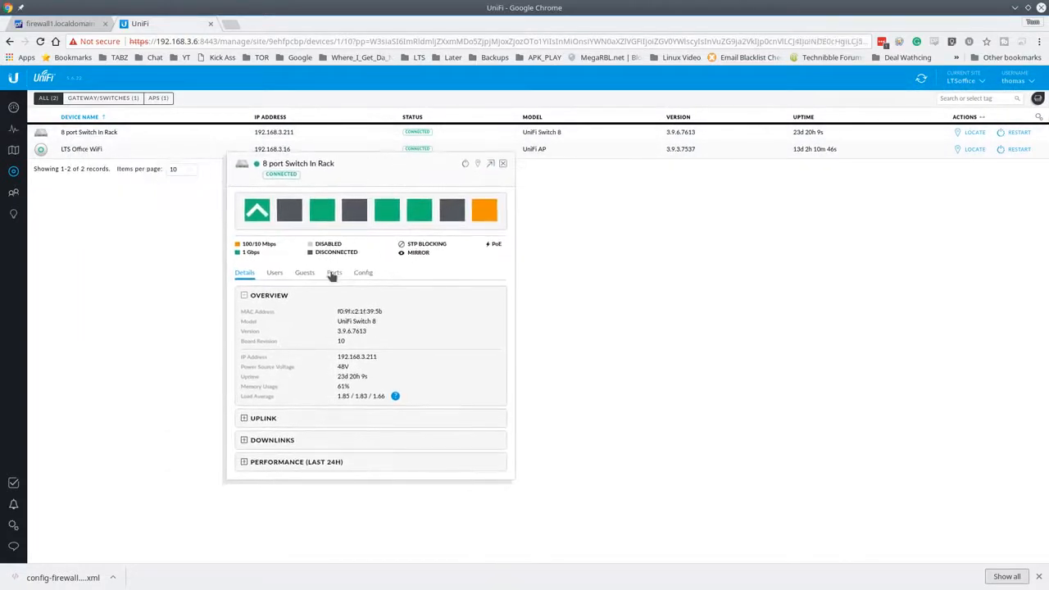
pyautogui.click(334, 273)
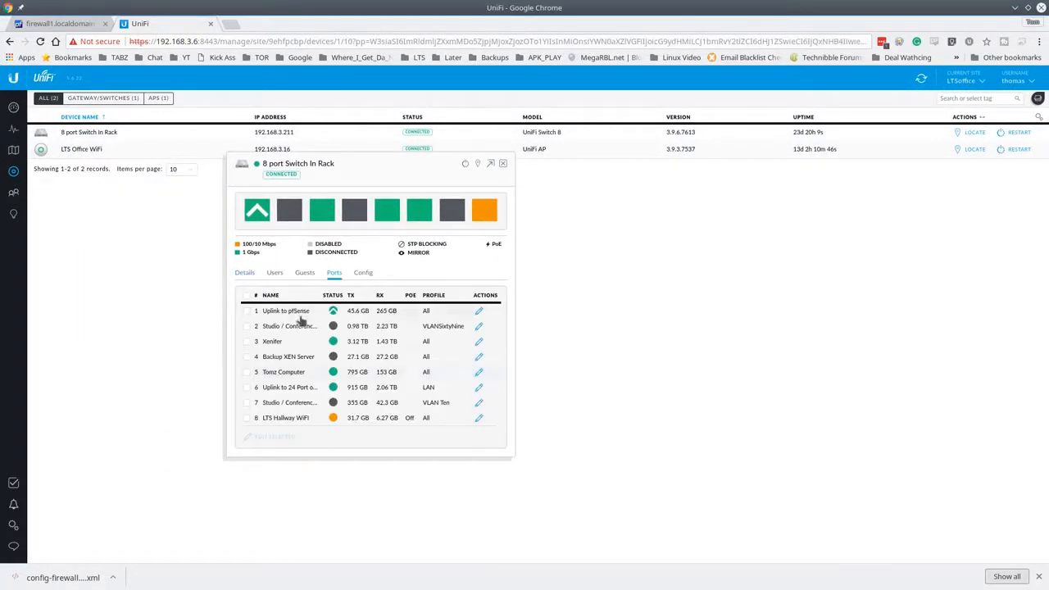
pyautogui.moveTo(255, 212)
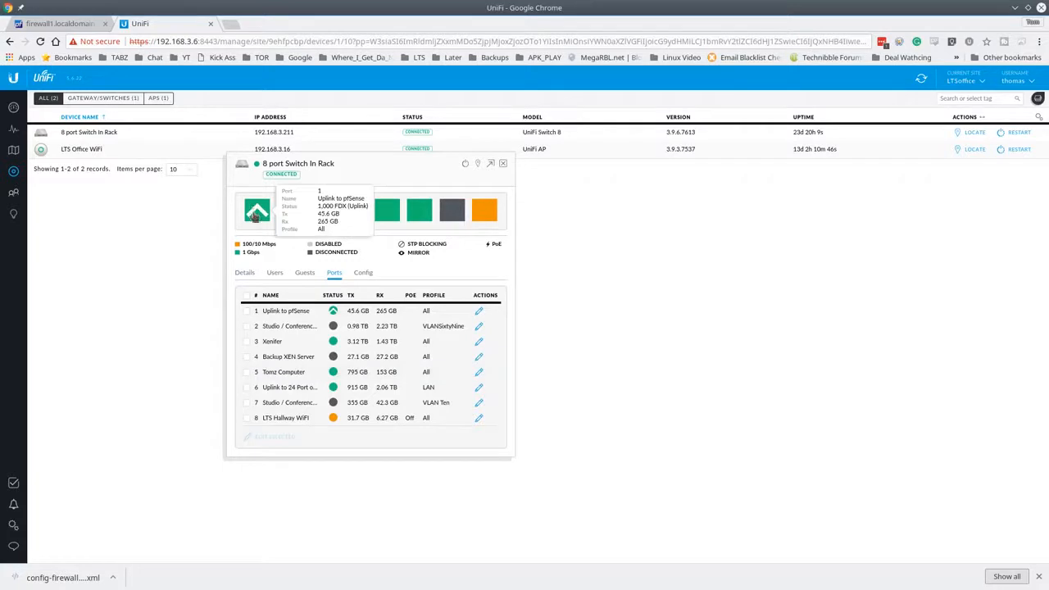
# - Switch to the vlans.graphml network diagram in yEd to review the switch uplinks, and return to the UniFi controller
pyautogui.hotkey('alt', 'Tab')
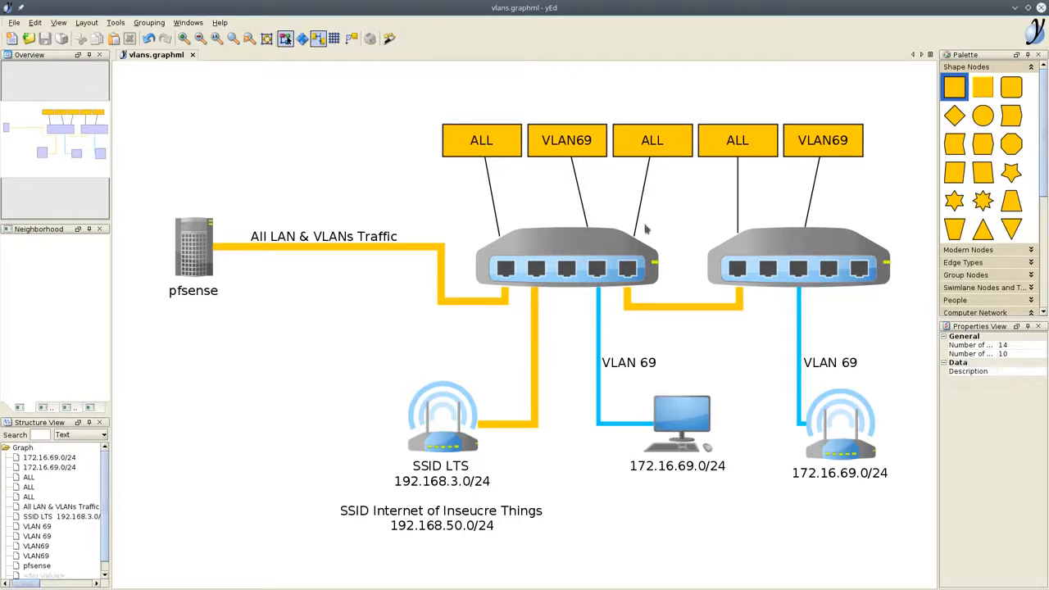
pyautogui.doubleClick(557, 7)
pyautogui.moveTo(555, 168); pyautogui.dragTo(0, 82)
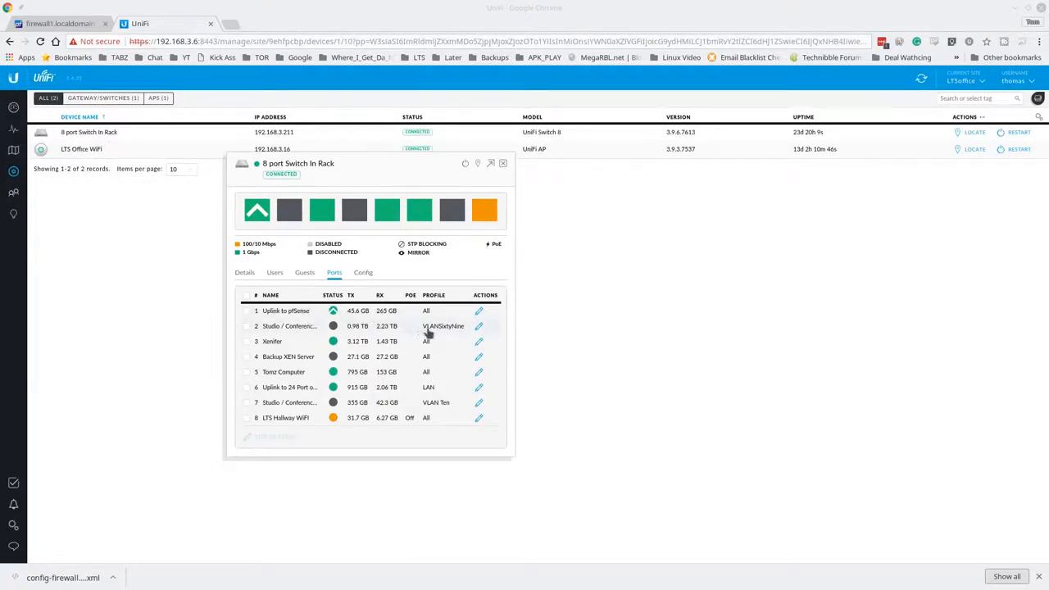
# - Set the switch port profile of port 2 to IOT Insecure (50) and apply the change
pyautogui.moveTo(334, 331)
pyautogui.click(479, 327)
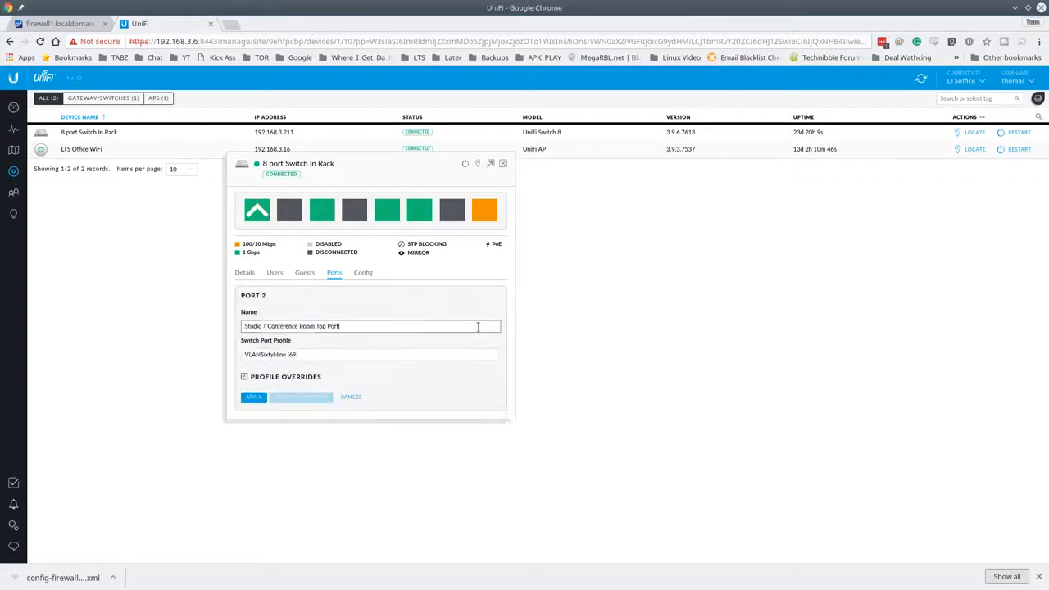
pyautogui.click(327, 358)
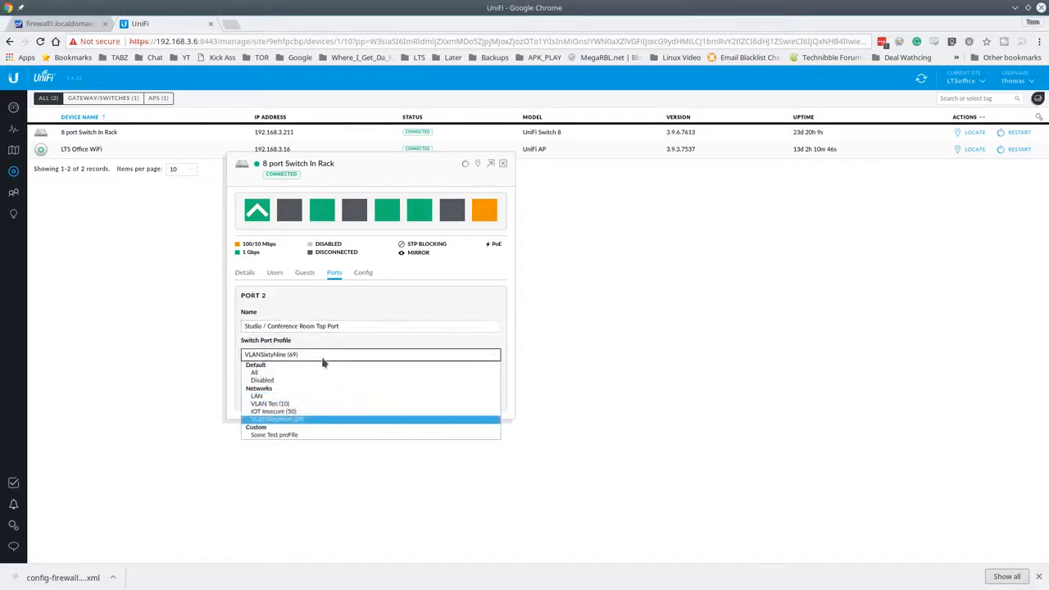
pyautogui.click(316, 413)
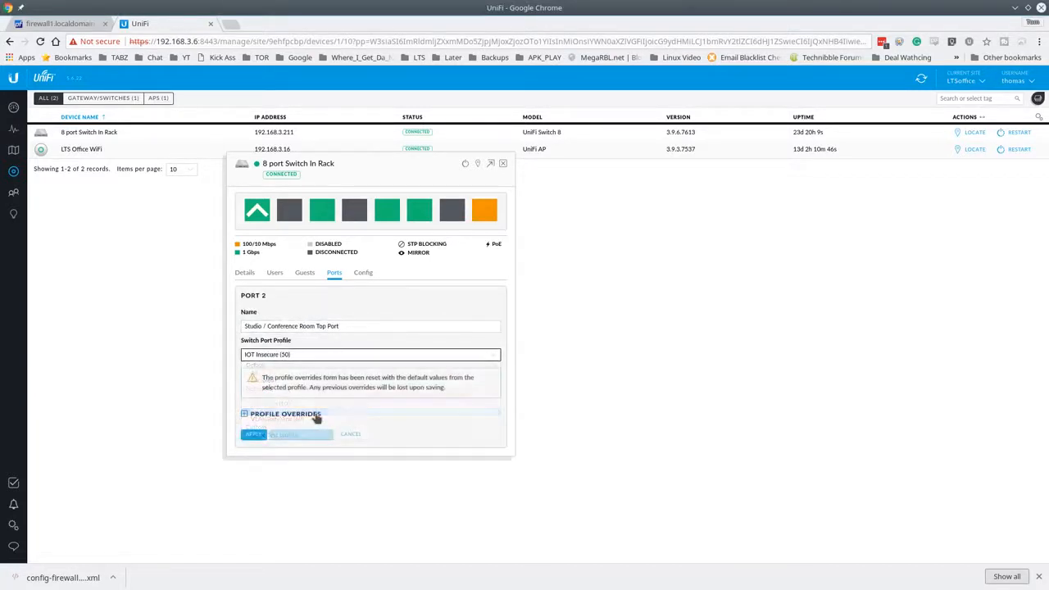
pyautogui.click(254, 435)
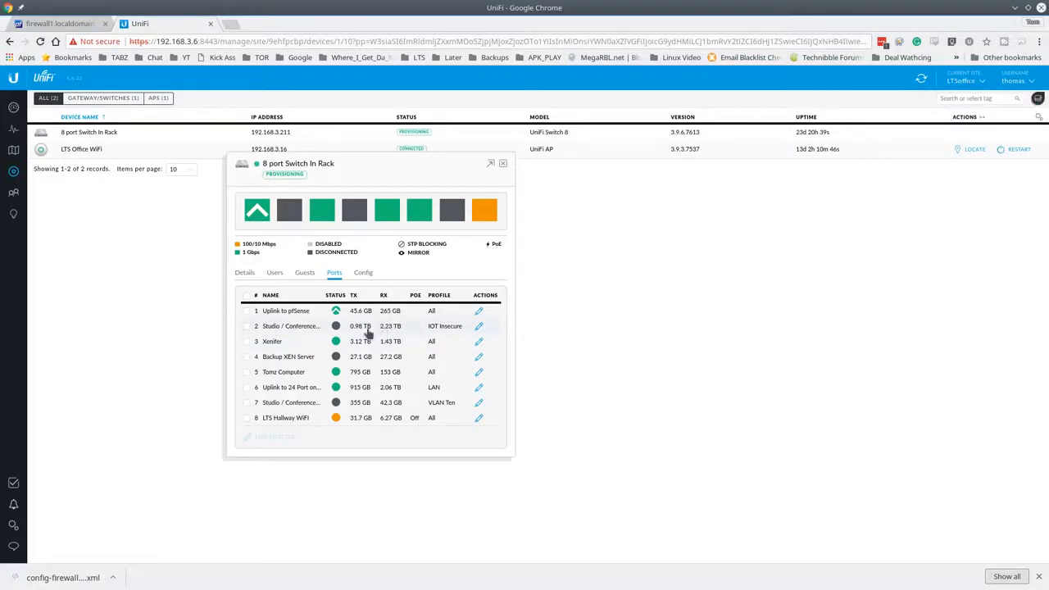
# - Try to set the switch port profile of port 2 to All
pyautogui.moveTo(277, 215)
pyautogui.click(480, 326)
pyautogui.click(296, 353)
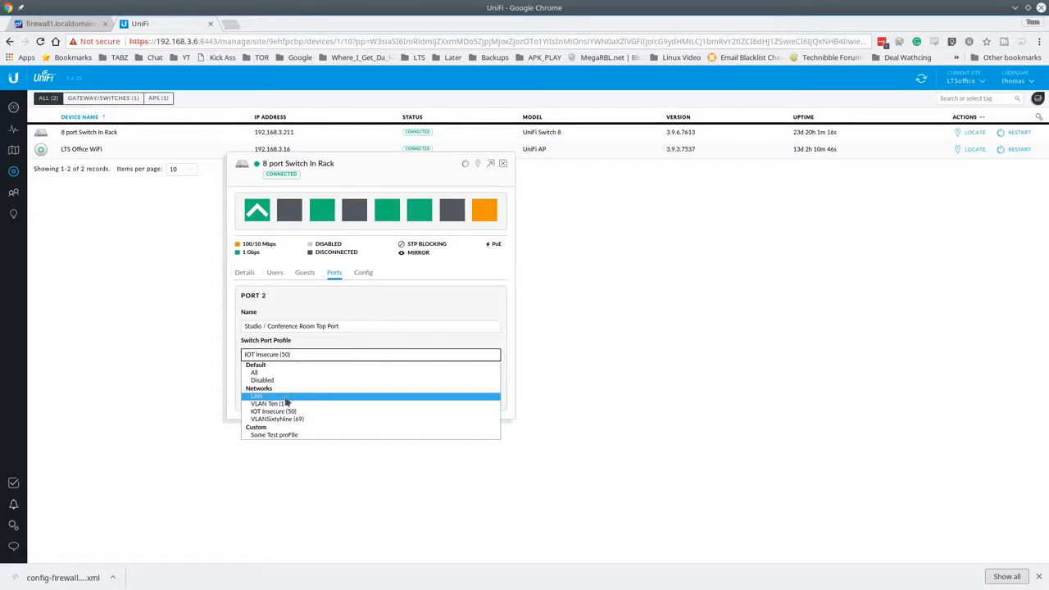
pyautogui.click(286, 374)
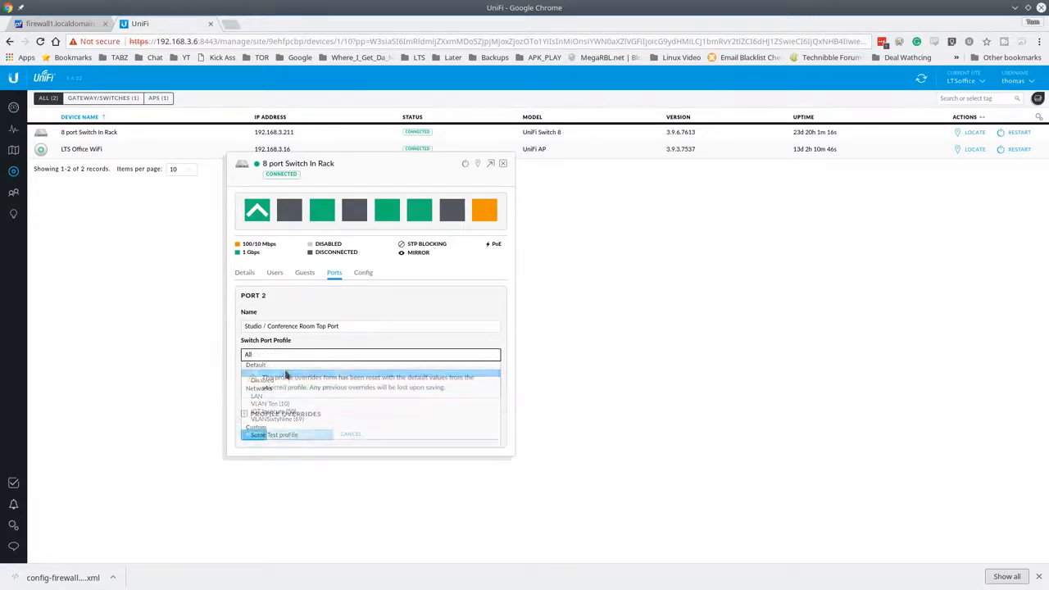
pyautogui.click(263, 432)
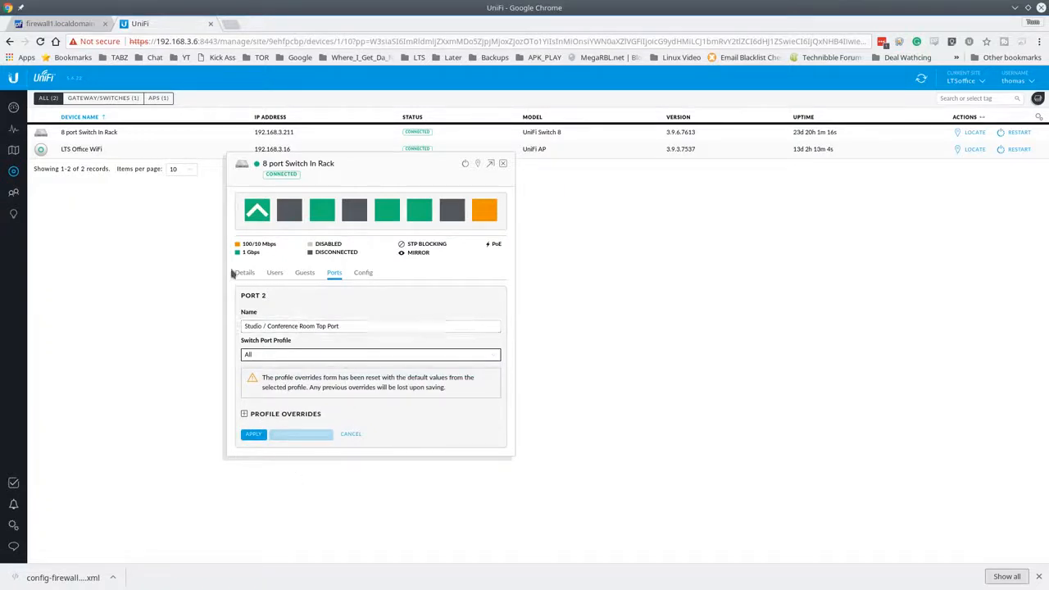
# - Switch to the yEd diagram and change the label on the link between the first switch and the computer to VLAN 50
pyautogui.hotkey('alt', 'Tab')
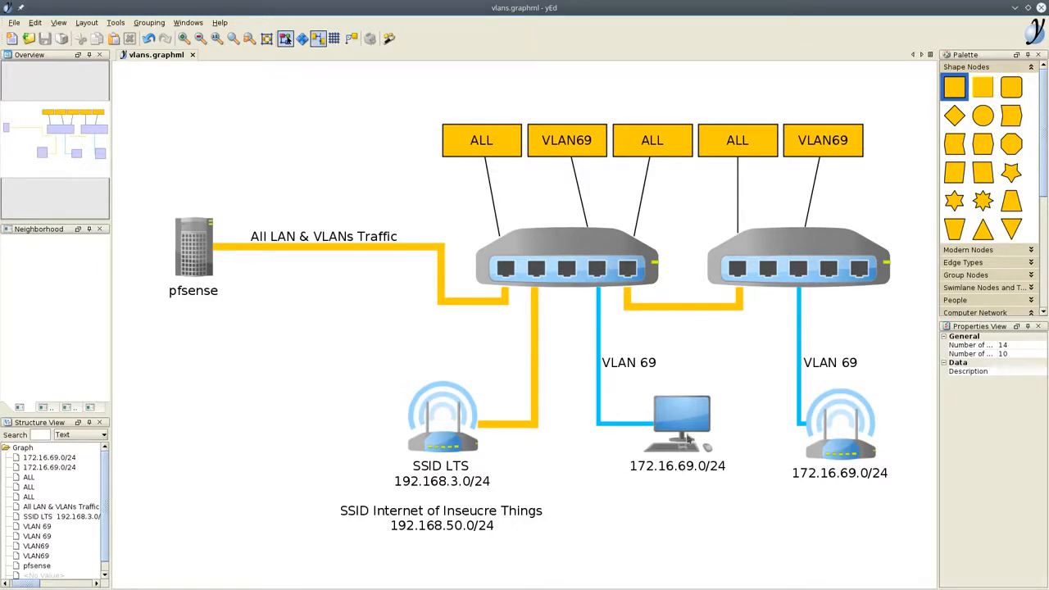
pyautogui.doubleClick(629, 365)
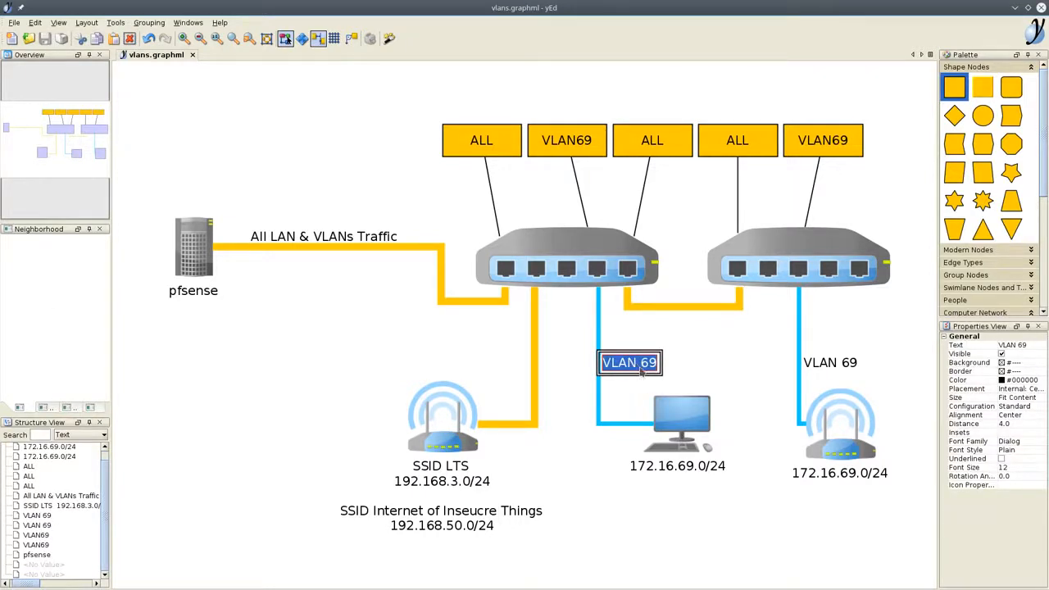
pyautogui.press('End')
pyautogui.press('BackSpace')
pyautogui.press('BackSpace')
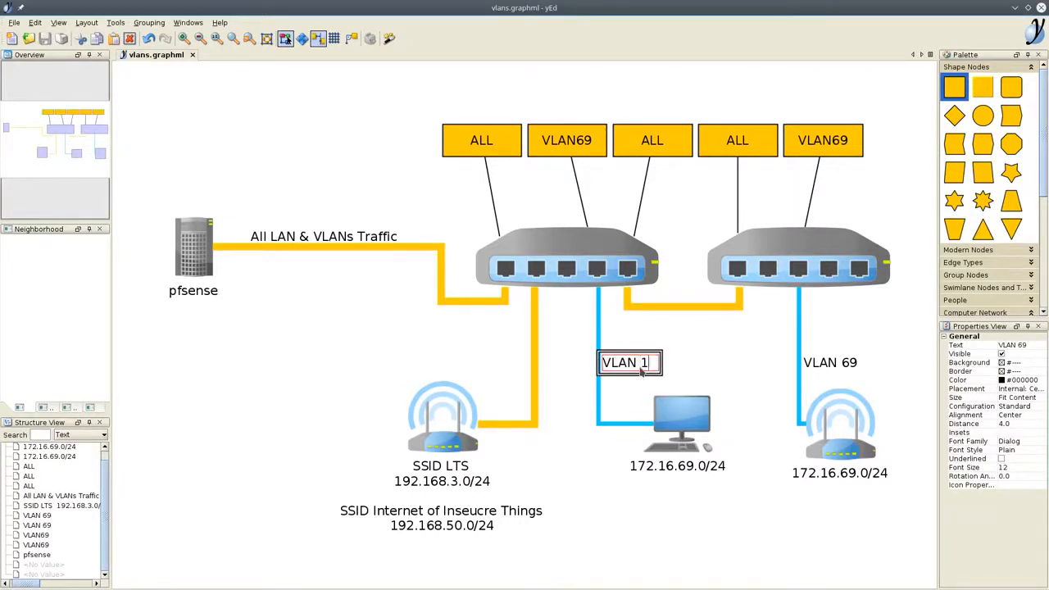
pyautogui.write('50')
pyautogui.press('Return')
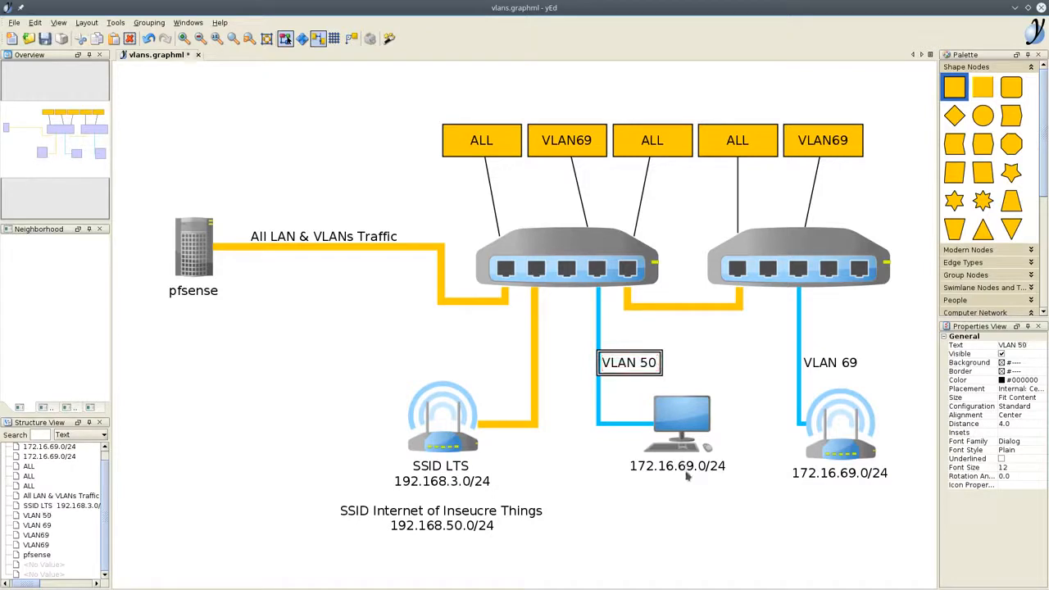
# - Change the subnet label under the computer to 192.168.50.0/24
pyautogui.doubleClick(686, 469)
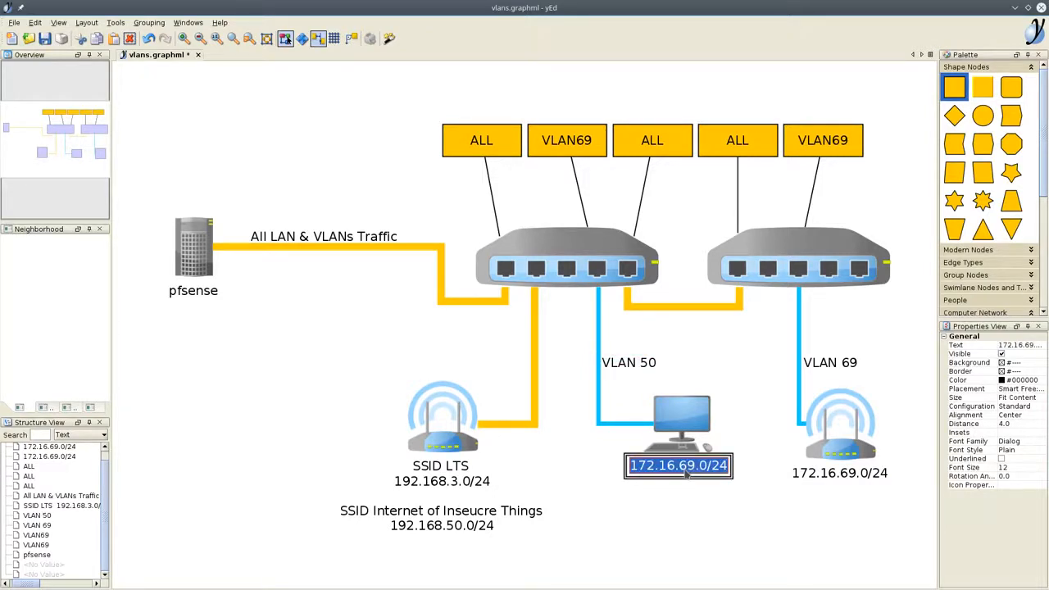
pyautogui.press('Left')
pyautogui.press('Left')
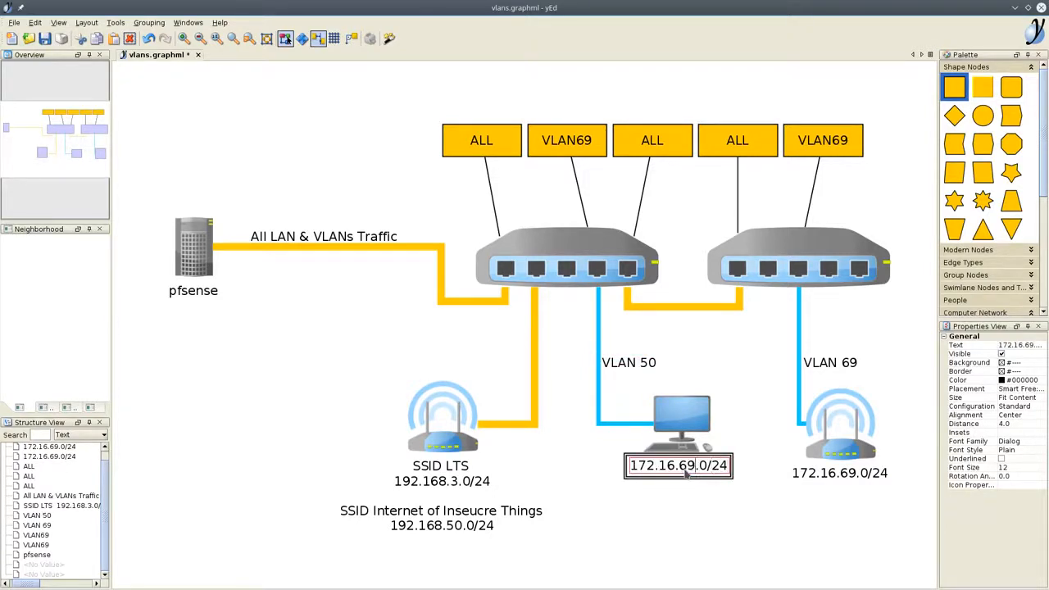
pyautogui.hotkey('shift', 'Home')
pyautogui.write('192.168')
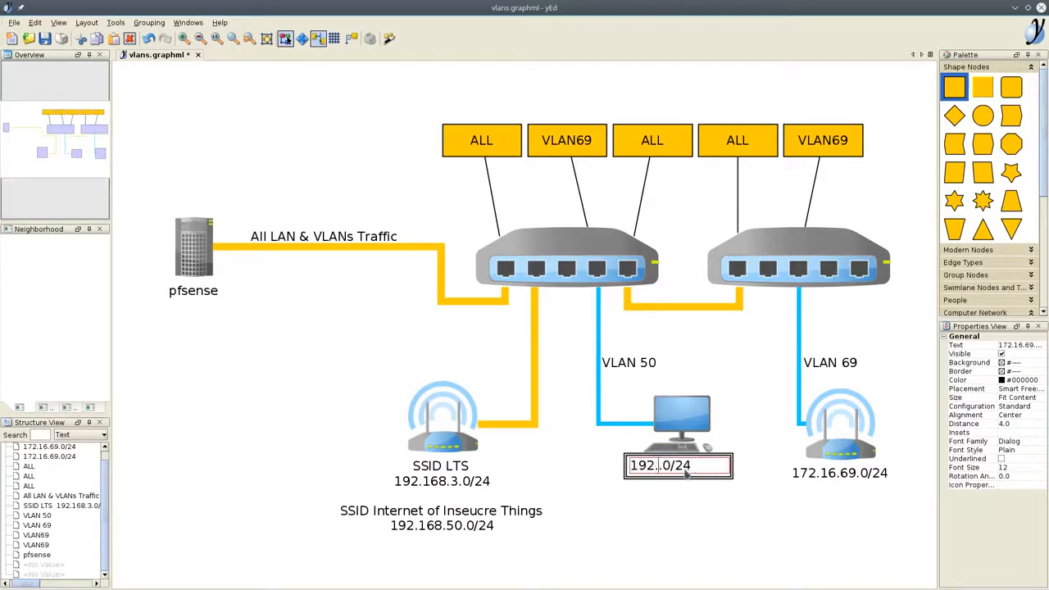
pyautogui.write('.50')
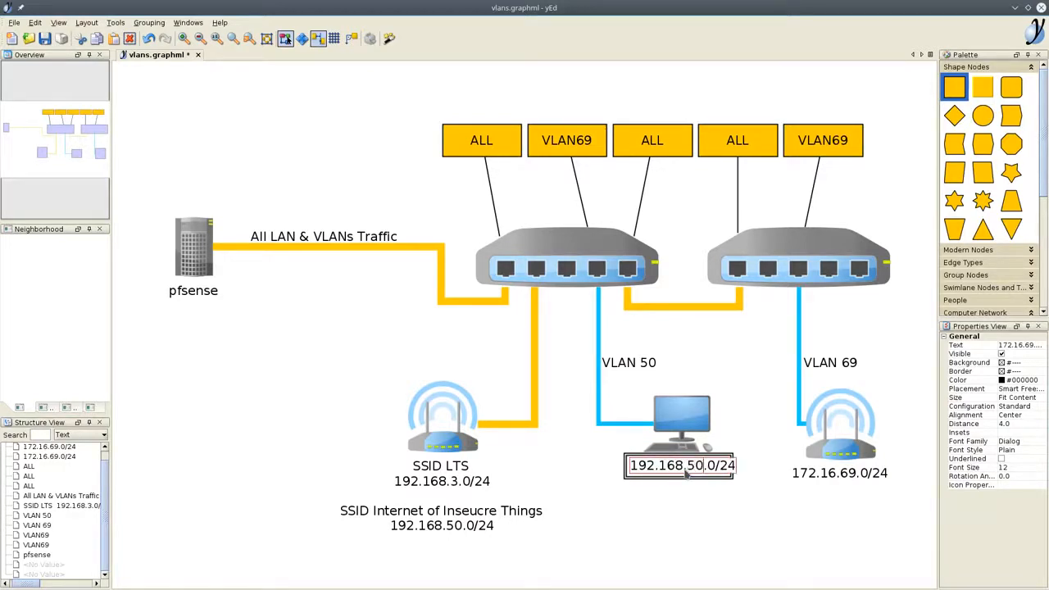
pyautogui.press('Return')
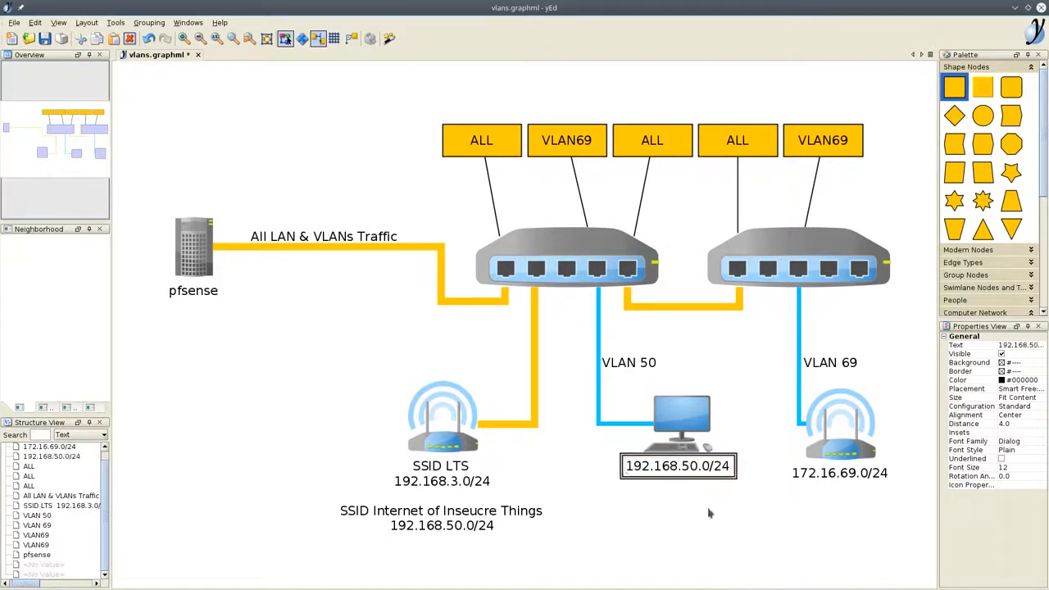
# - Review the VLAN 50 link, the computer and the SSID LTS access point in the diagram, and switch back to the UniFi switch ports
pyautogui.click(654, 369)
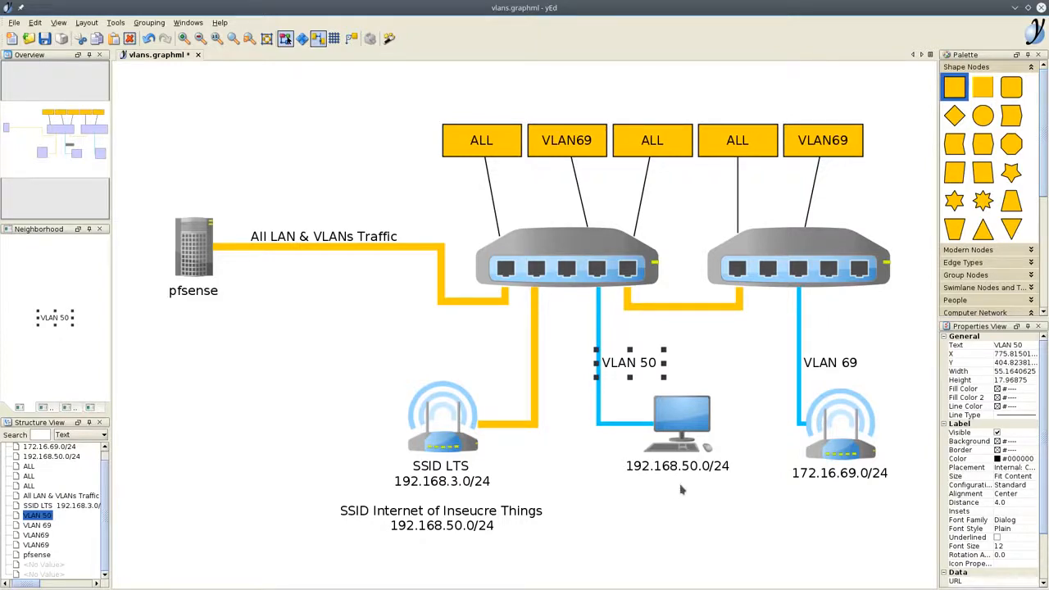
pyautogui.click(679, 416)
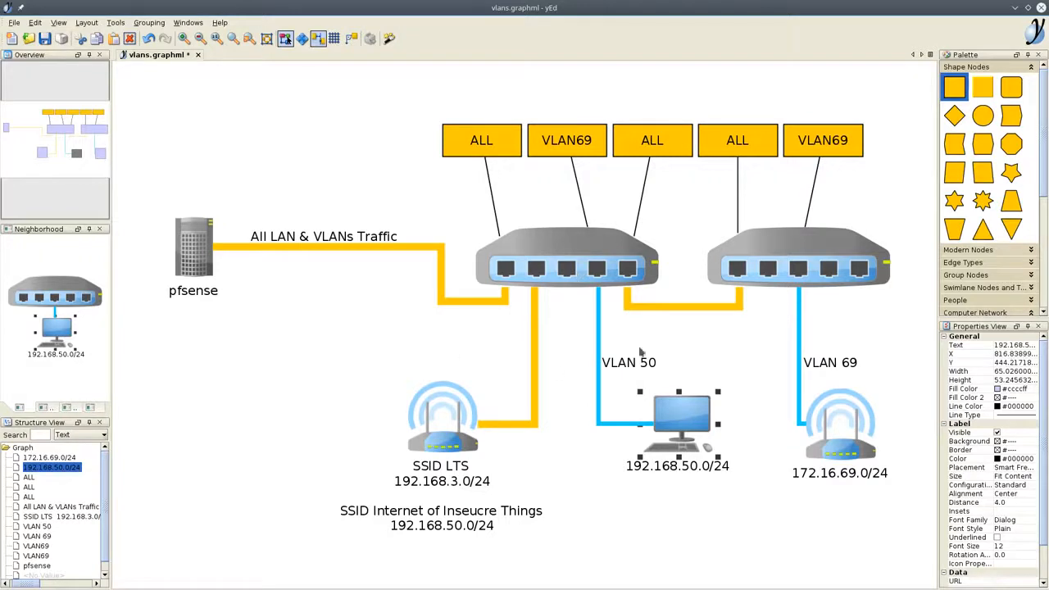
pyautogui.click(567, 337)
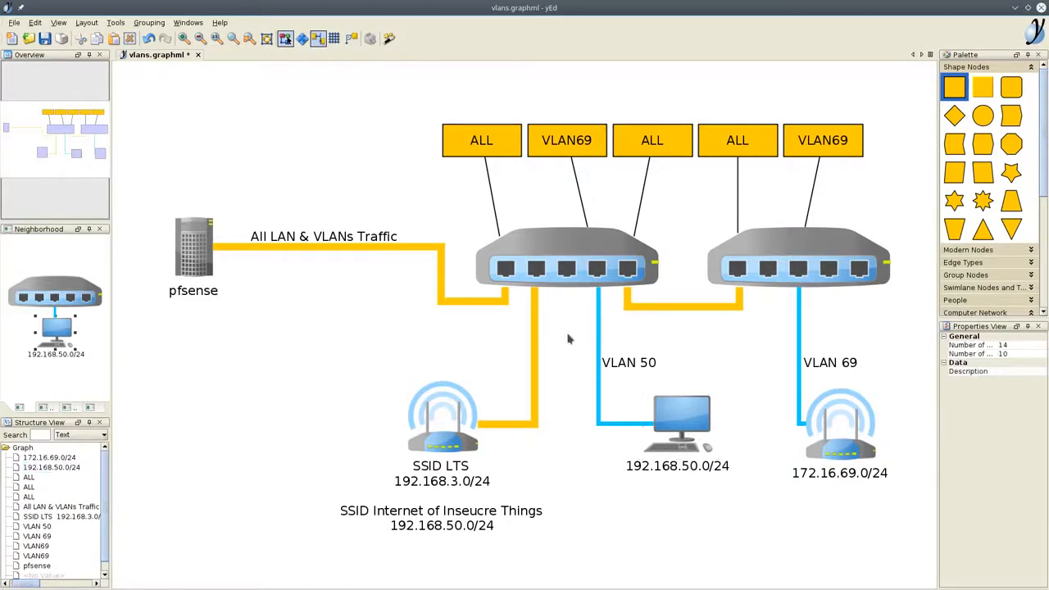
pyautogui.click(447, 450)
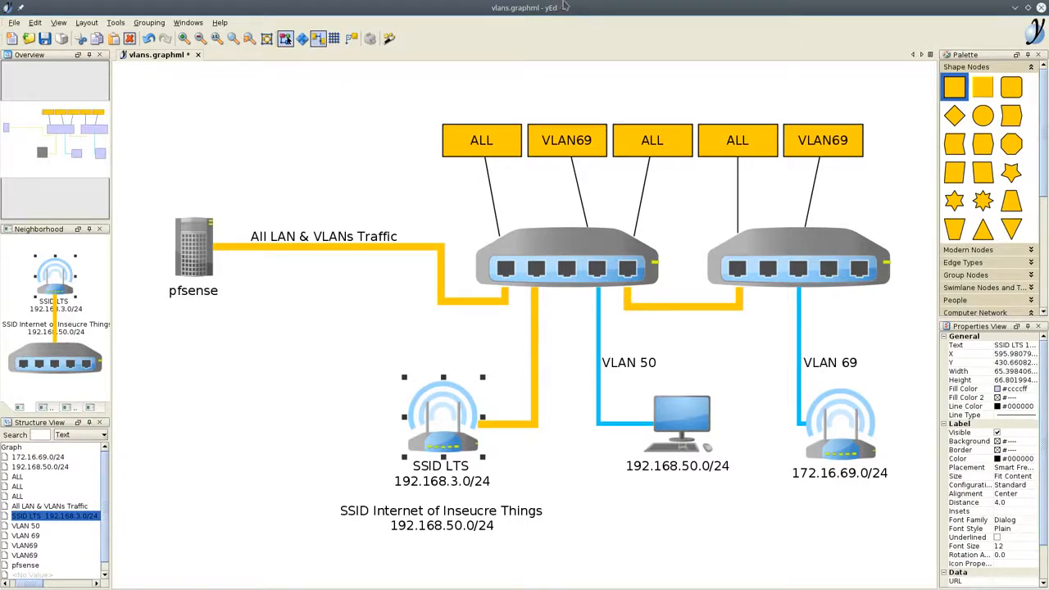
pyautogui.doubleClick(570, 5)
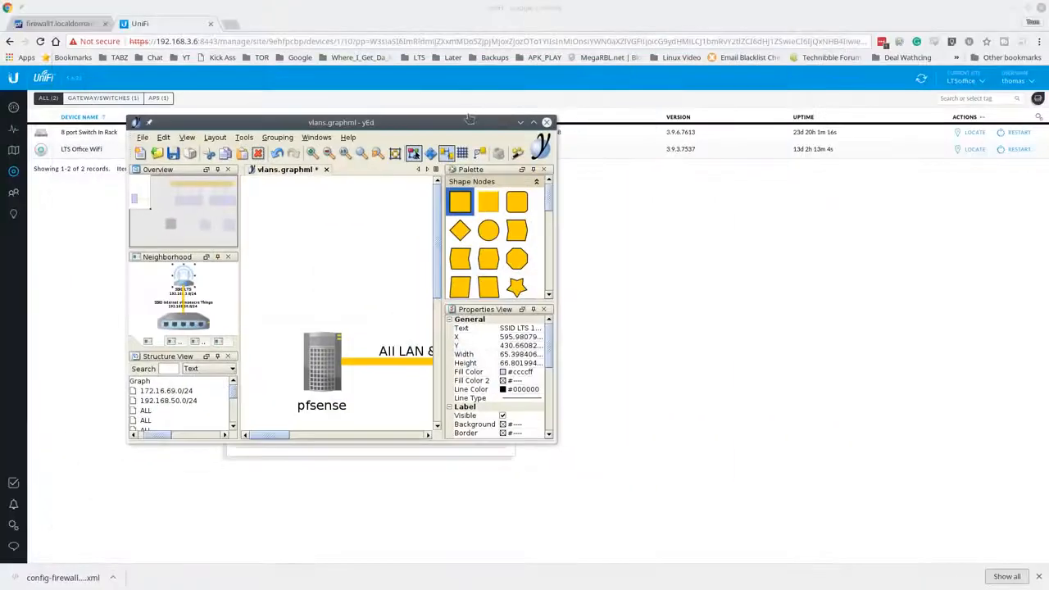
pyautogui.moveTo(452, 129); pyautogui.dragTo(0, 131)
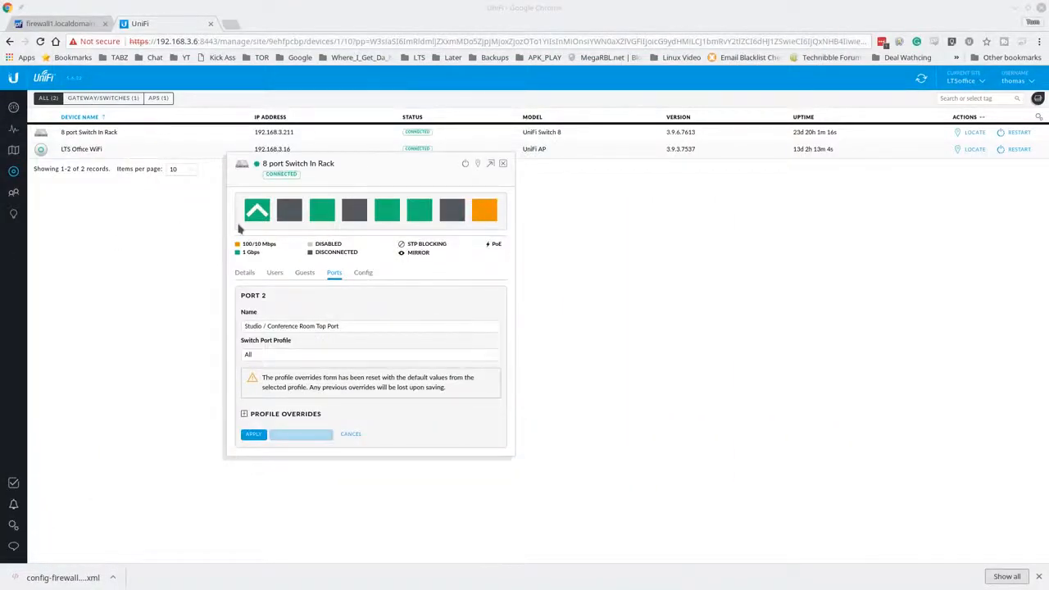
pyautogui.moveTo(496, 215)
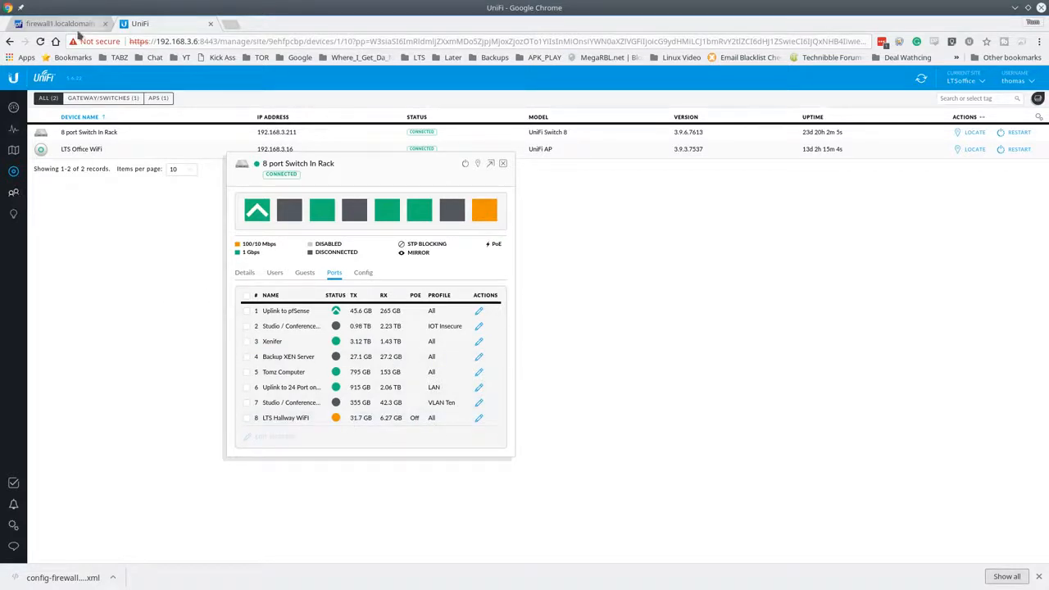
# - Close the switch details and open the Internet of Inseucre Things wireless network's settings to inspect its VLAN option
pyautogui.click(74, 25)
pyautogui.click(192, 25)
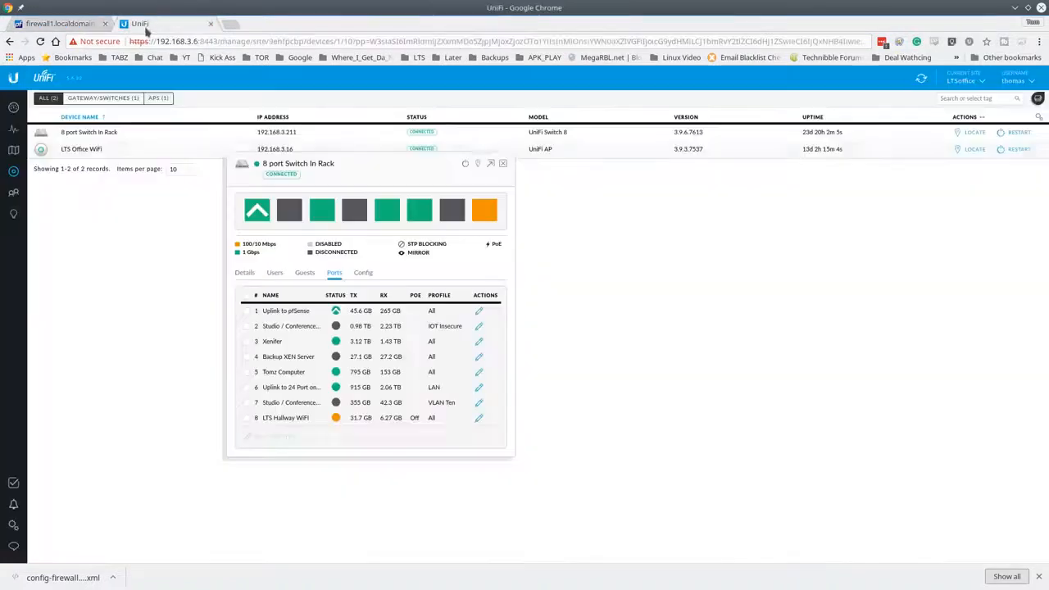
pyautogui.click(13, 525)
pyautogui.click(102, 154)
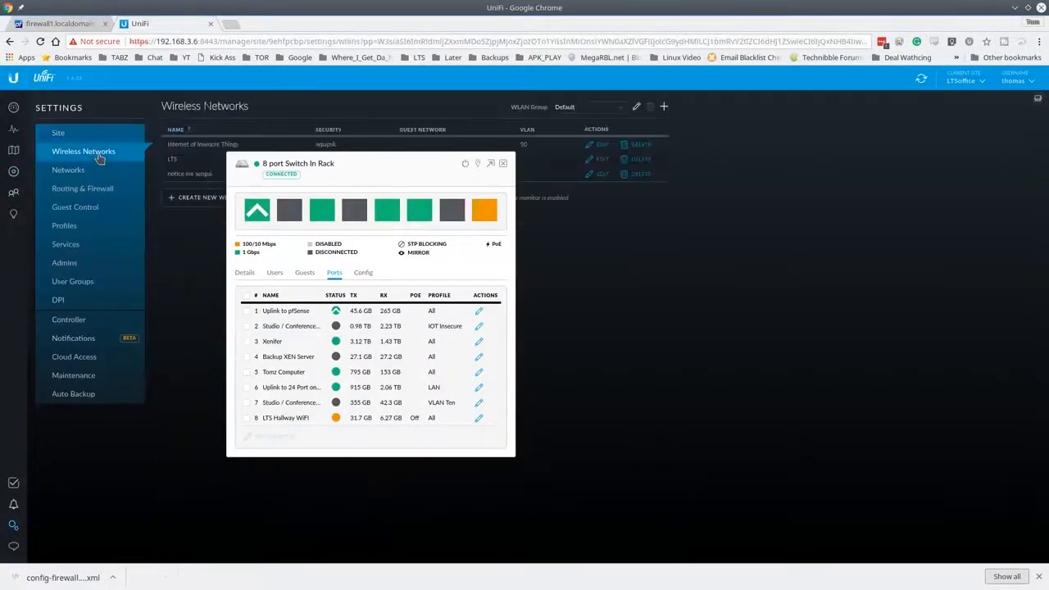
pyautogui.click(502, 164)
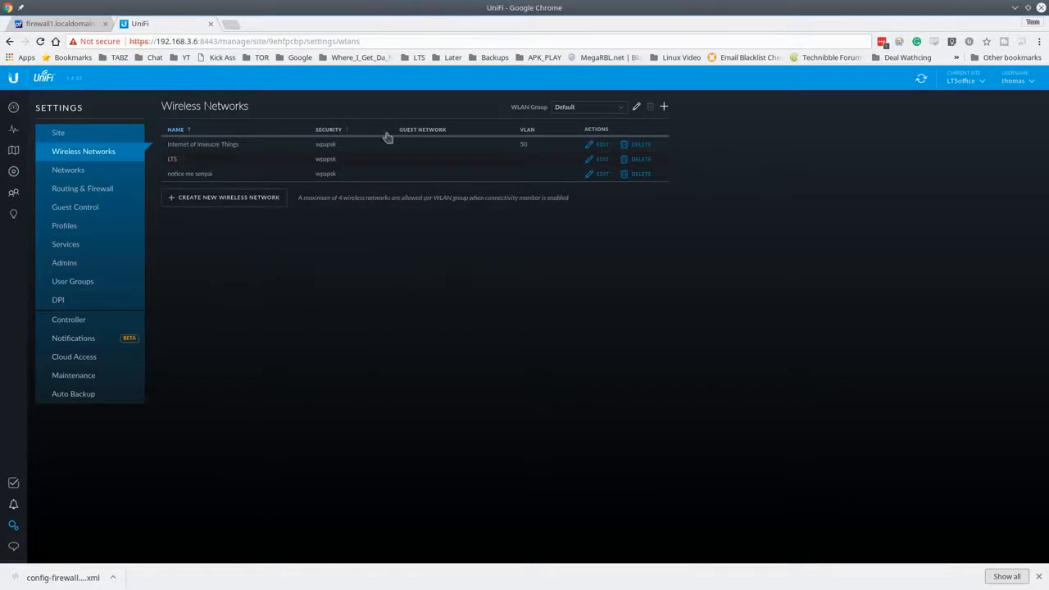
pyautogui.click(603, 146)
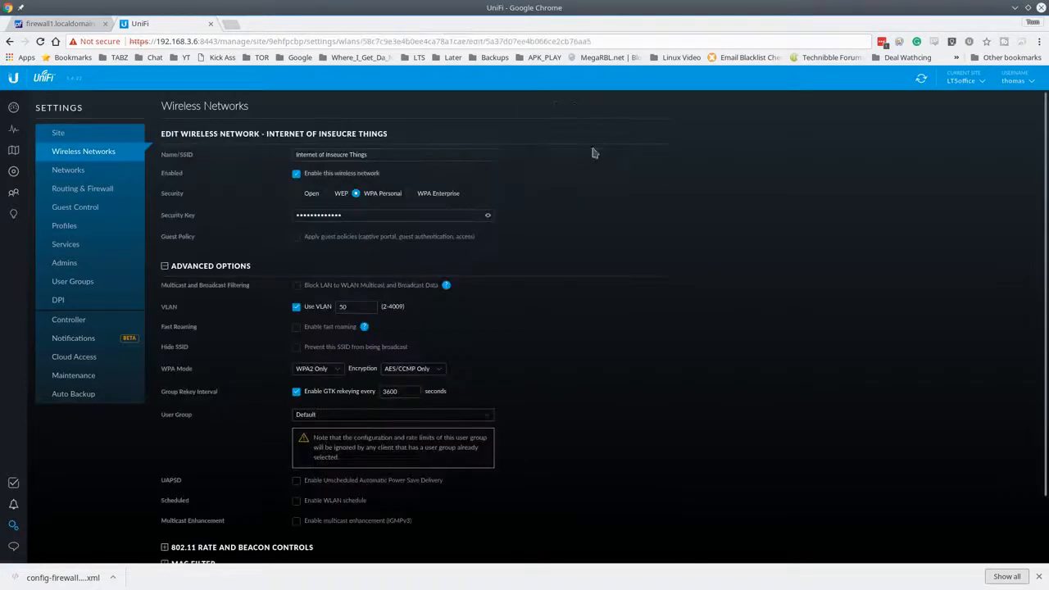
# - Review the Use VLAN setting in the Internet of Inseucre Things network's advanced options and return to the wireless networks list
pyautogui.click(165, 266)
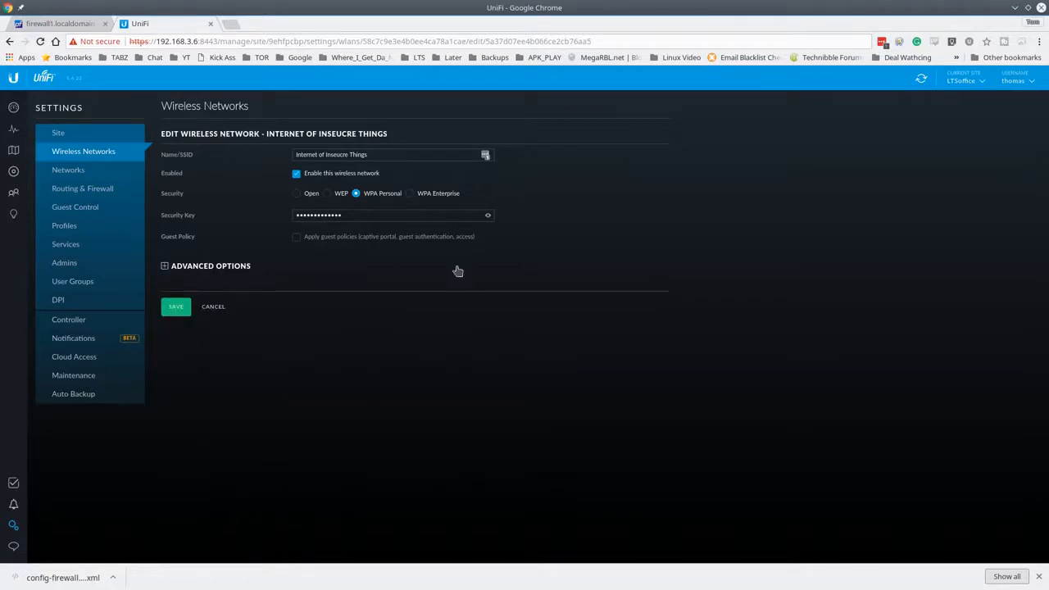
pyautogui.click(165, 266)
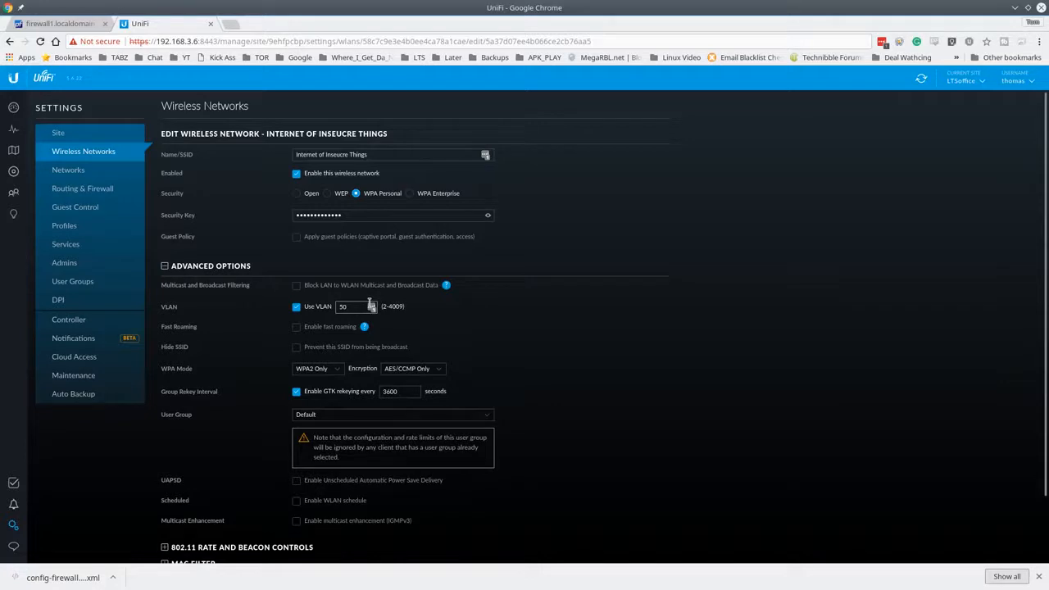
pyautogui.click(296, 308)
pyautogui.click(296, 308)
pyautogui.scroll(-2, 317, 405)
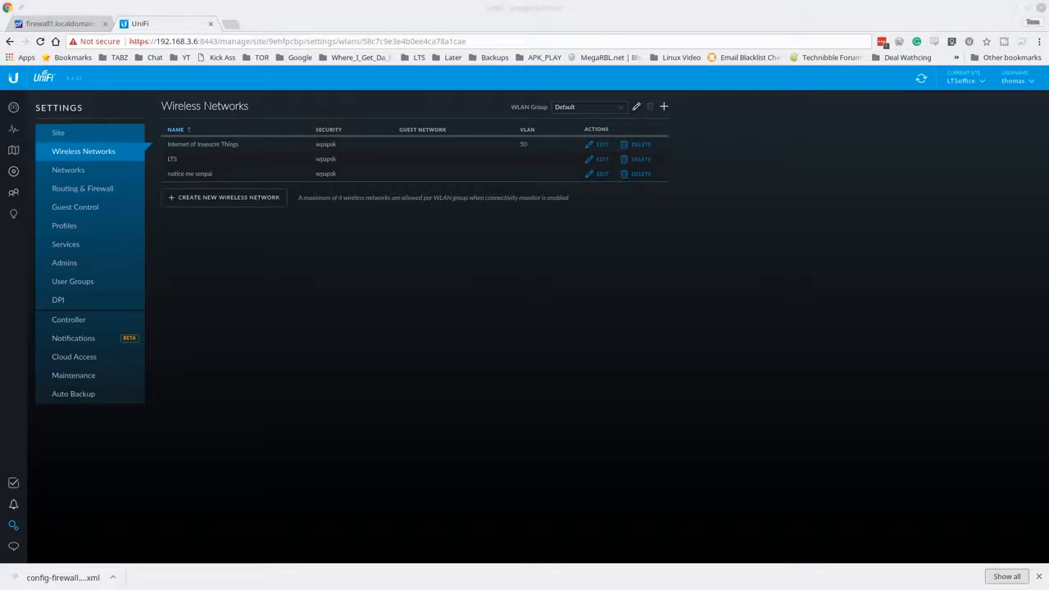
# - Switch to the yEd diagram and examine the SSID LTS access point and its link to the first switch
pyautogui.moveTo(0, 238); pyautogui.dragTo(538, 220)
pyautogui.doubleClick(541, 220)
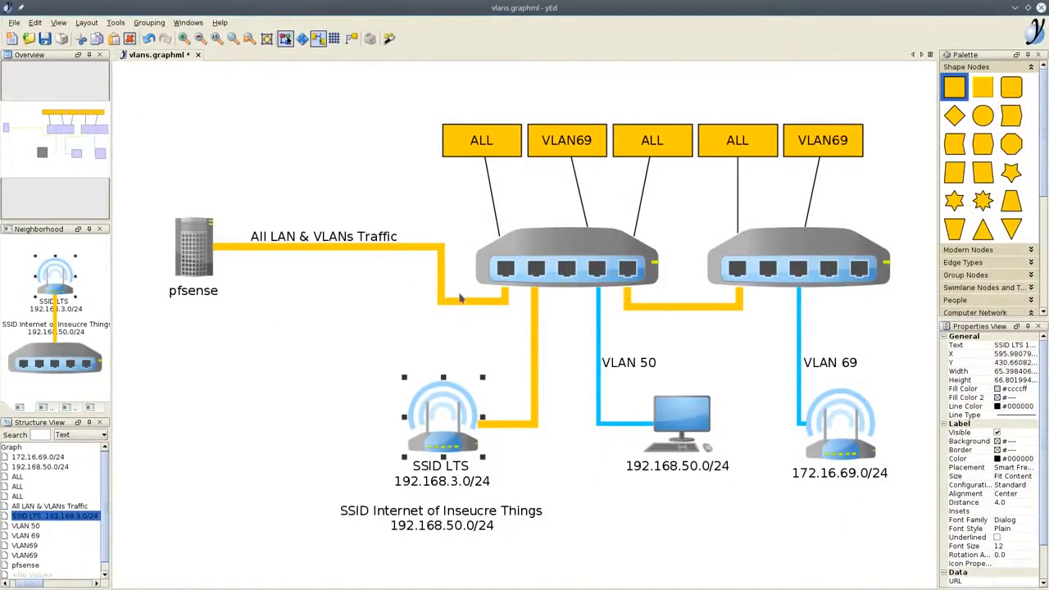
pyautogui.click(534, 316)
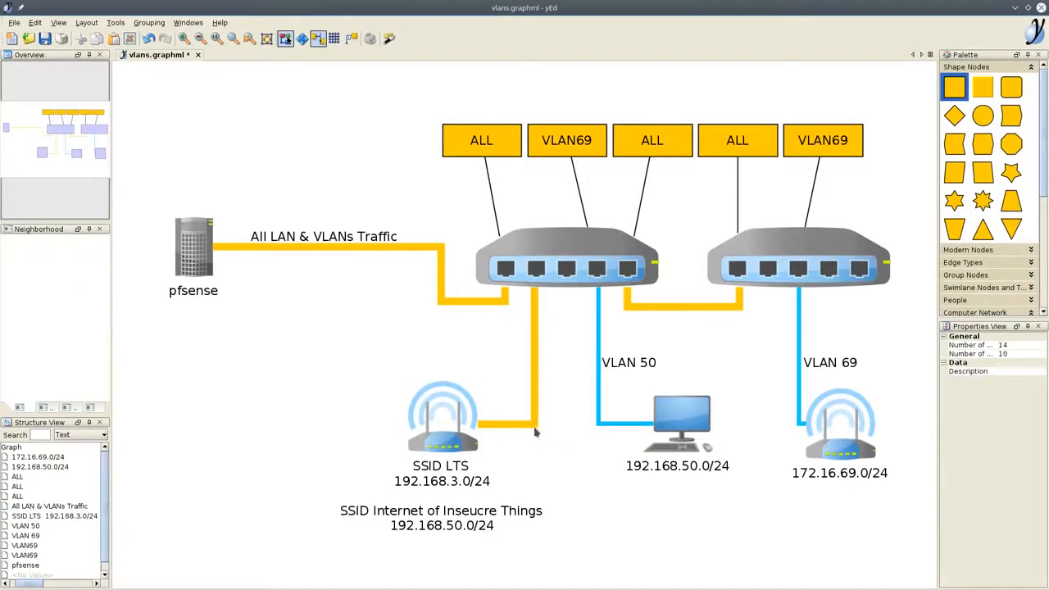
pyautogui.click(442, 448)
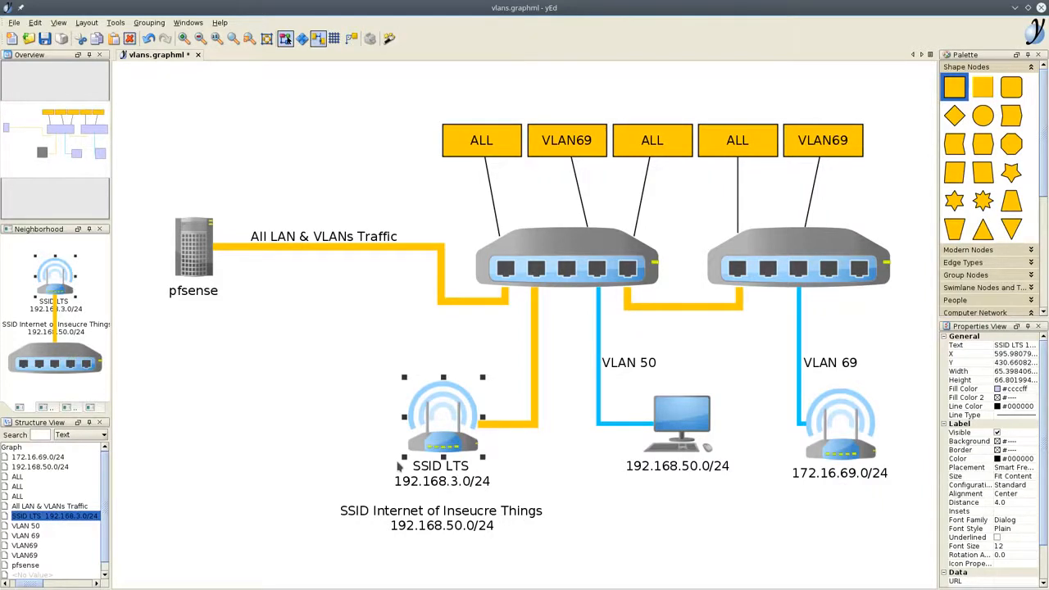
pyautogui.click(425, 363)
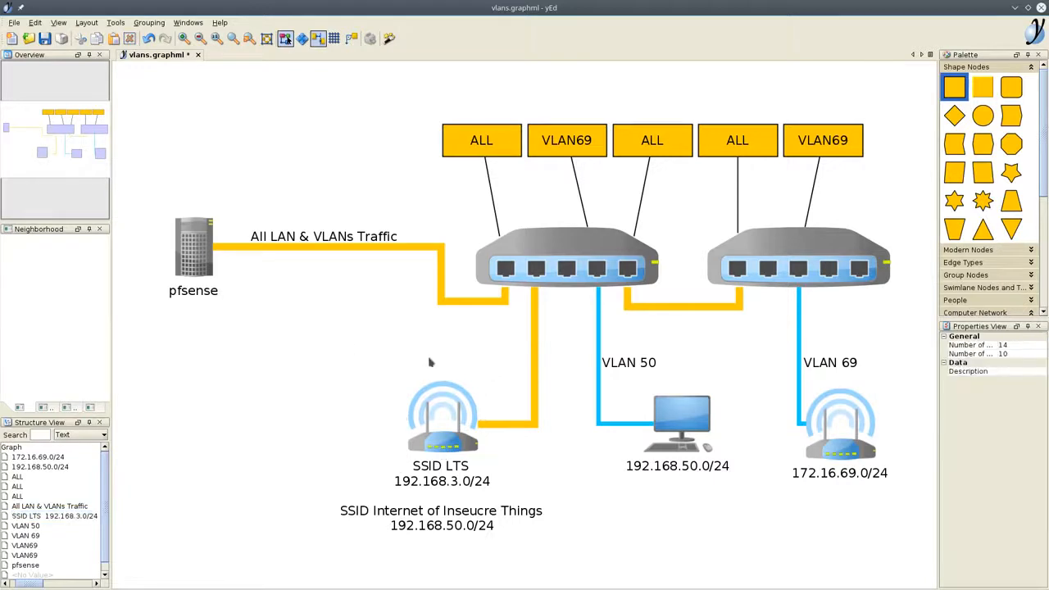
# - Examine the path from the first switch through the second switch and VLAN 69 link to the 172.16.69.0/24 access point
pyautogui.click(566, 269)
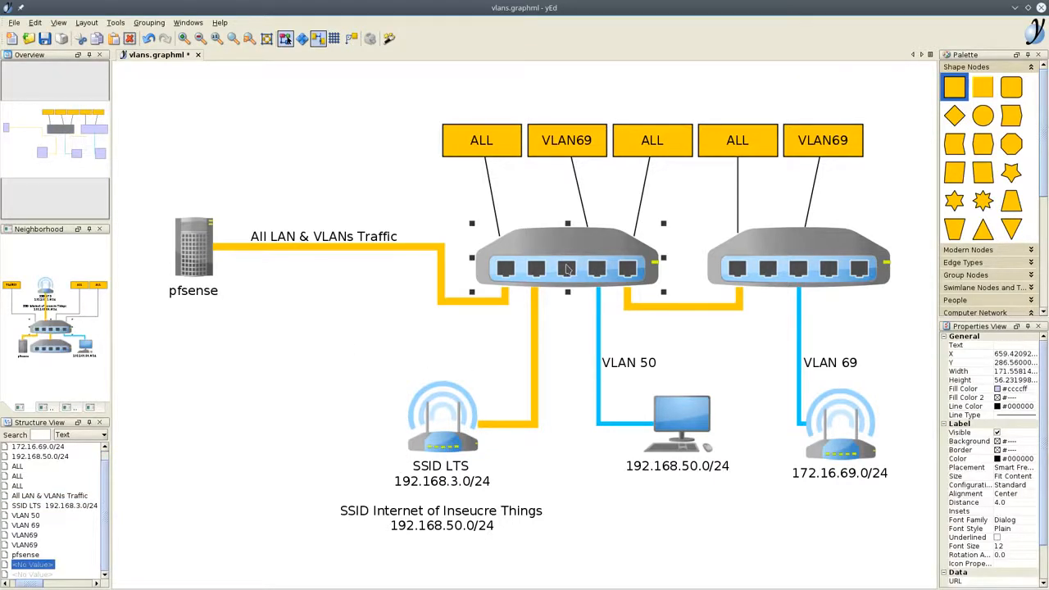
pyautogui.click(805, 275)
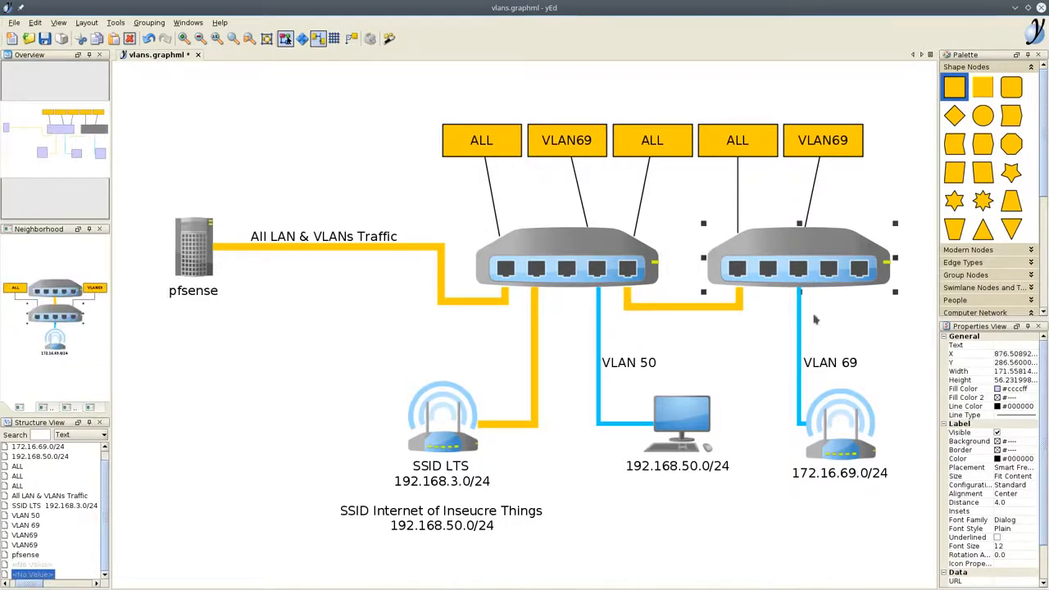
pyautogui.click(834, 475)
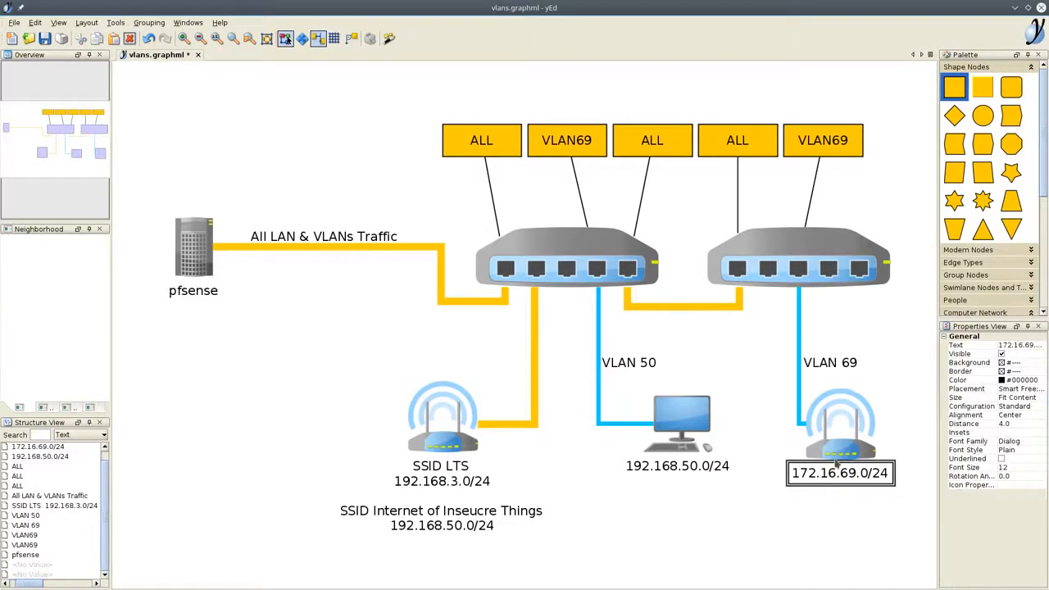
pyautogui.click(836, 465)
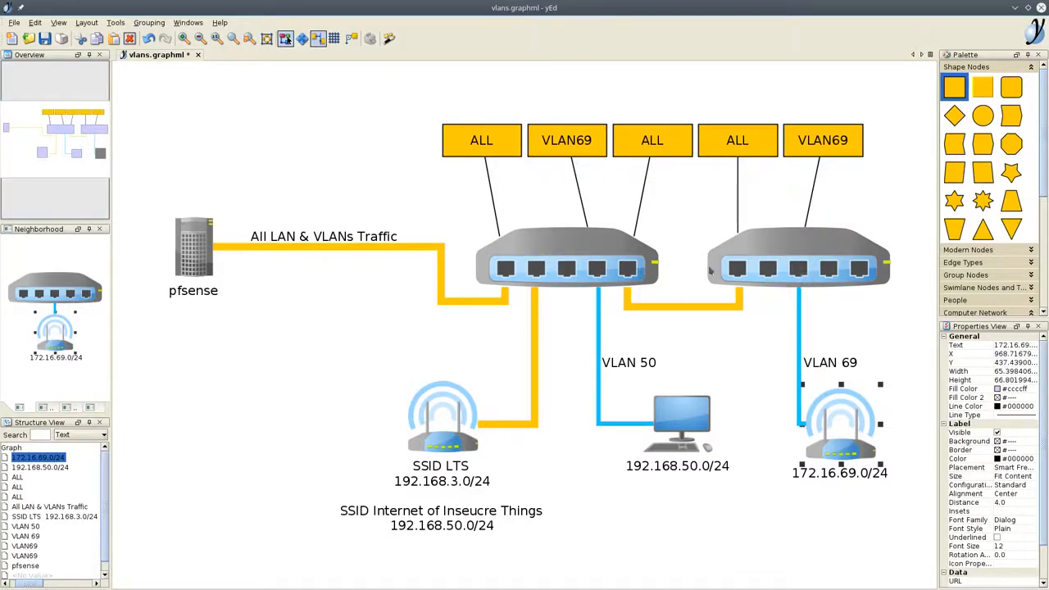
pyautogui.click(795, 263)
pyautogui.click(817, 363)
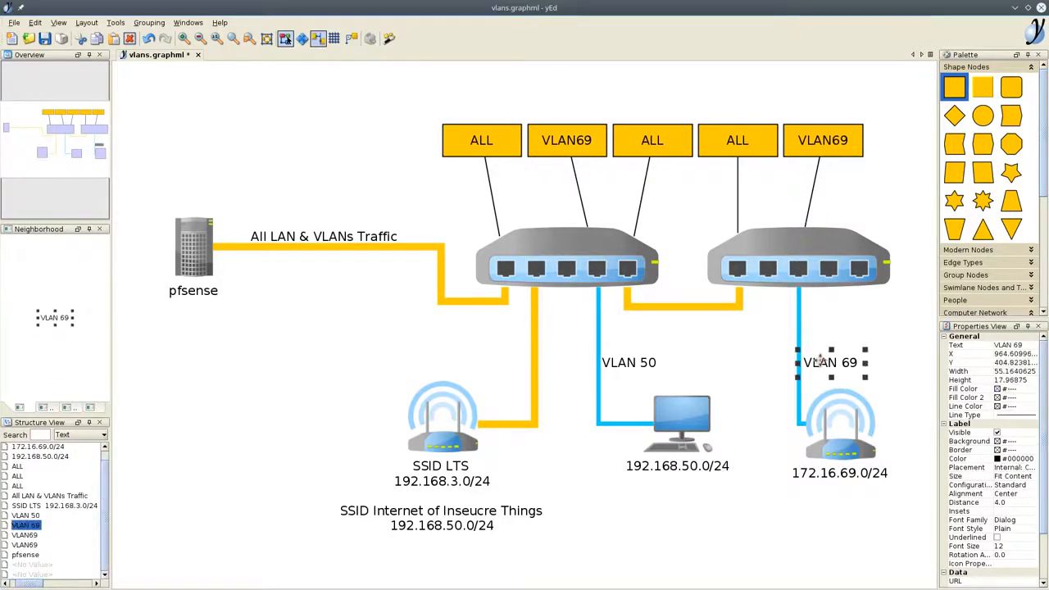
pyautogui.doubleClick(819, 362)
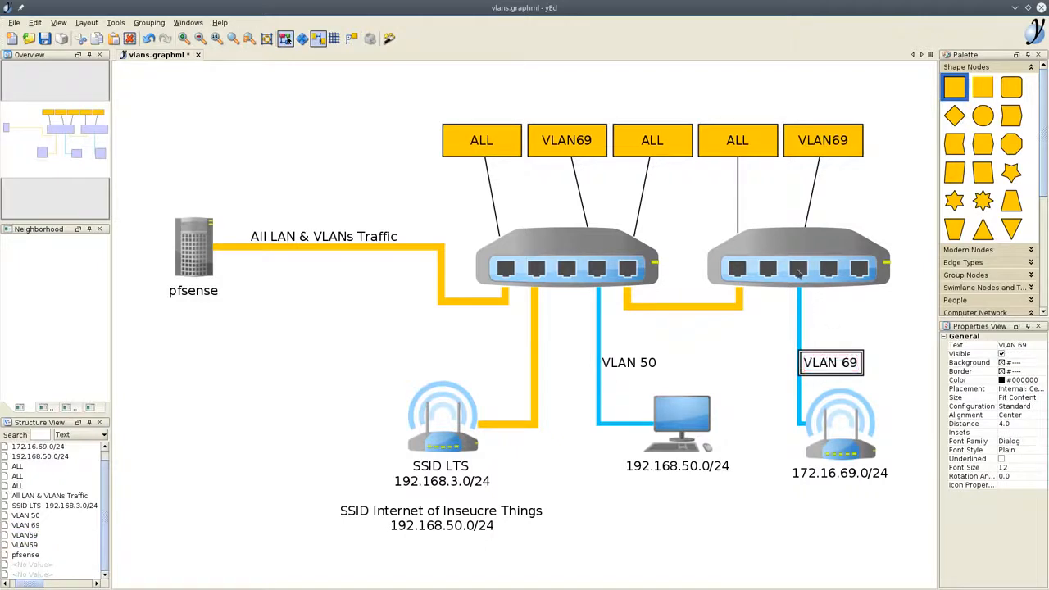
pyautogui.click(822, 471)
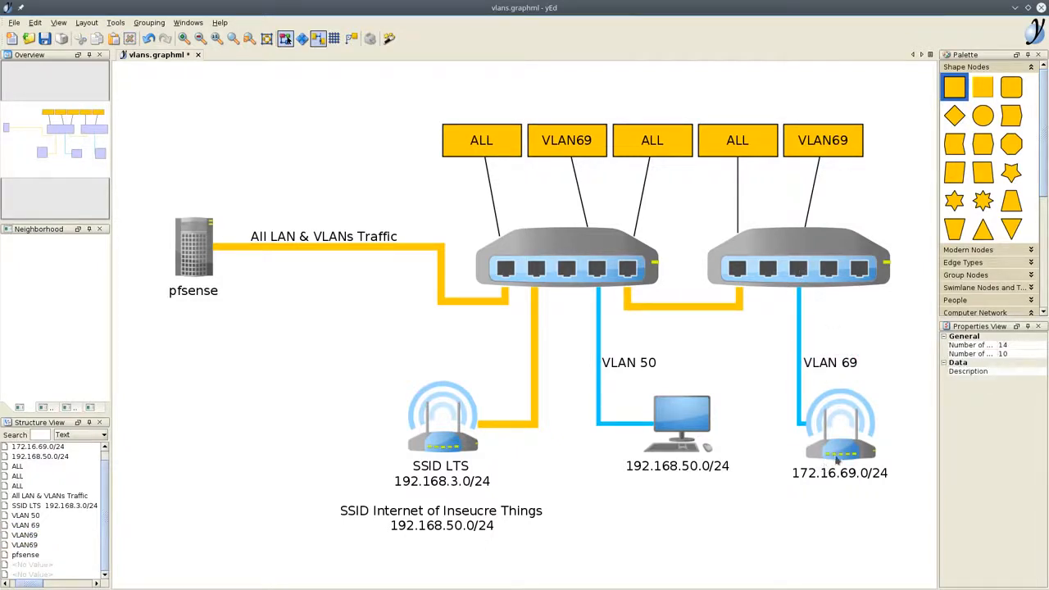
pyautogui.click(831, 455)
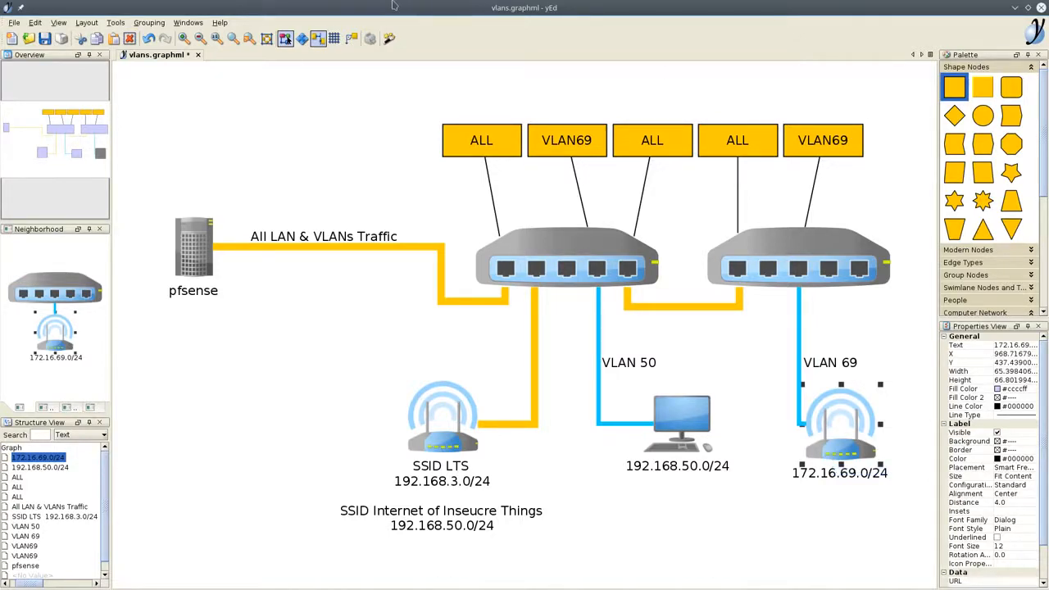
# - Switch back to the browser and show the VLAN interfaces page in pfSense
pyautogui.moveTo(399, 6); pyautogui.dragTo(0, 152)
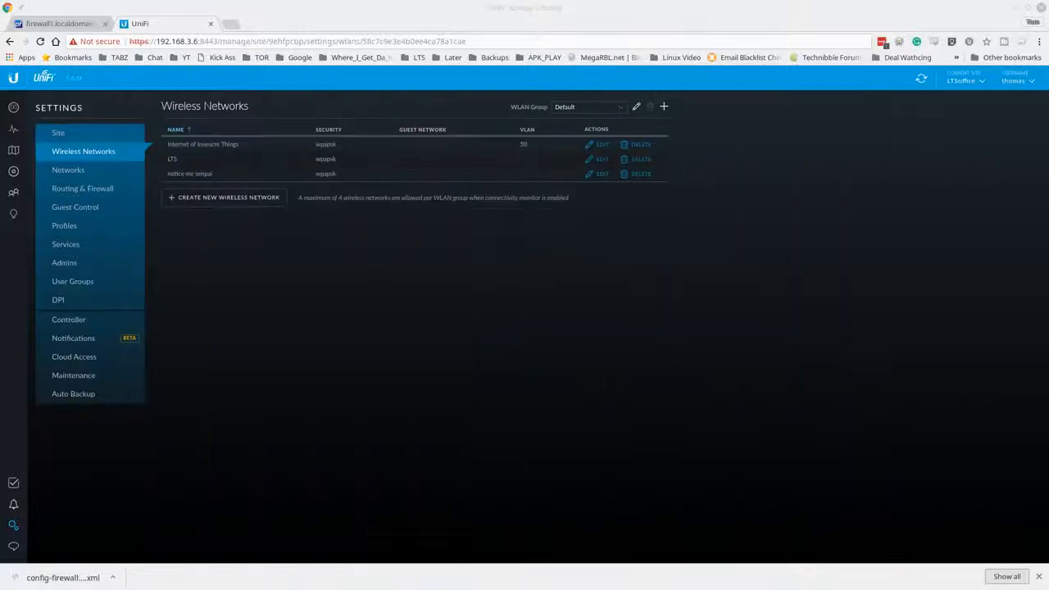
pyautogui.click(52, 24)
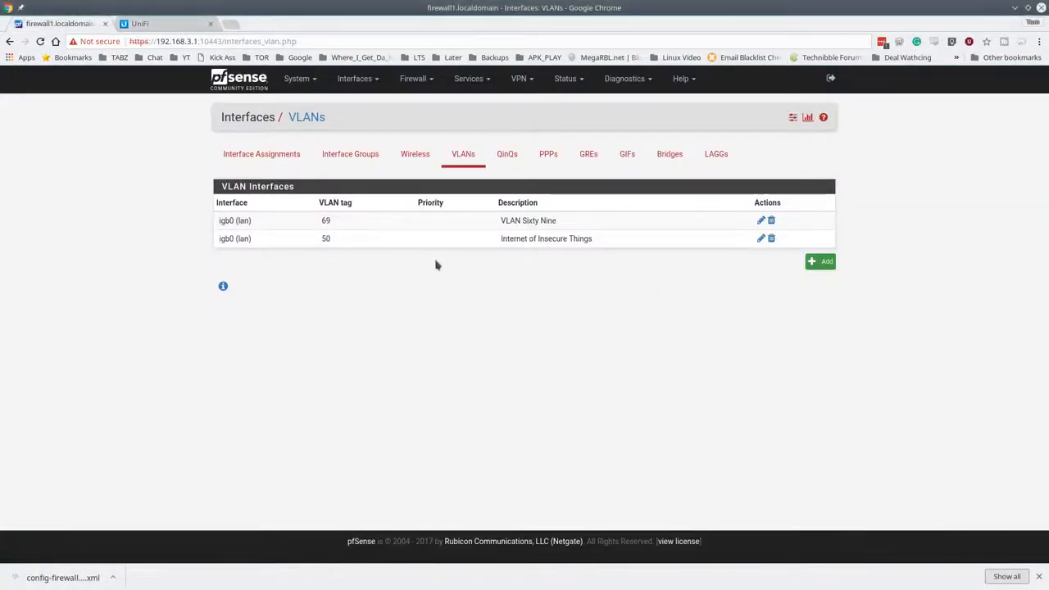